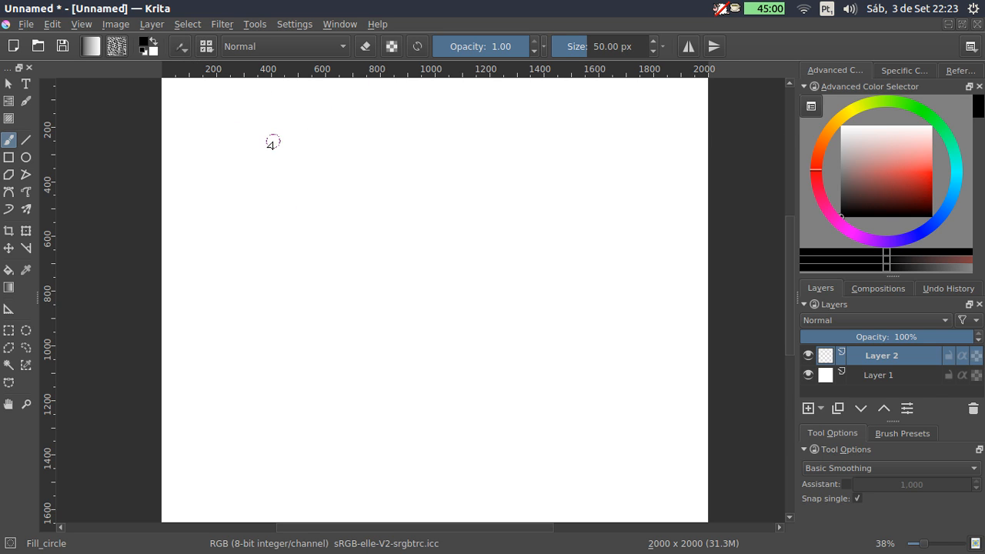
Step: Disable the pen settings for the current brush's Opacity option
click(188, 43)
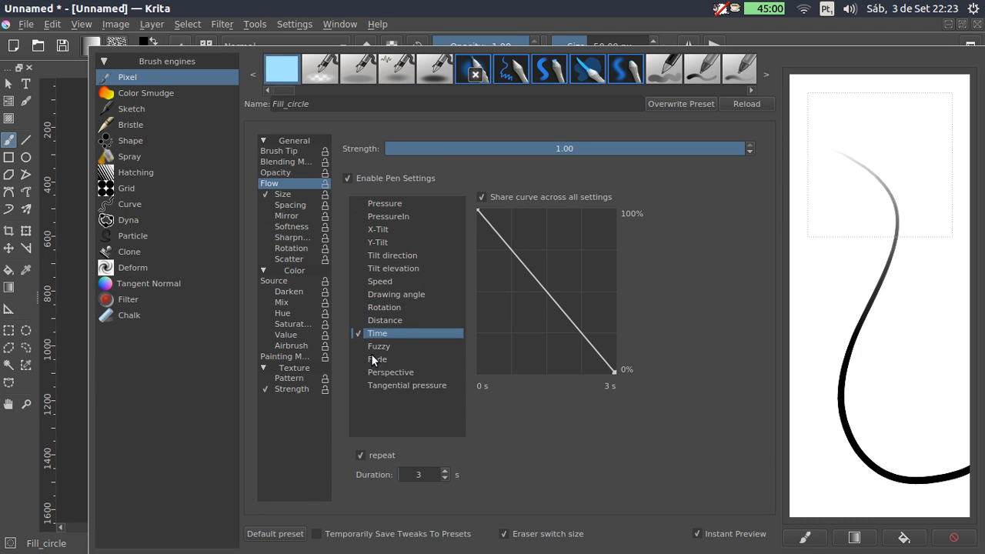
click(296, 172)
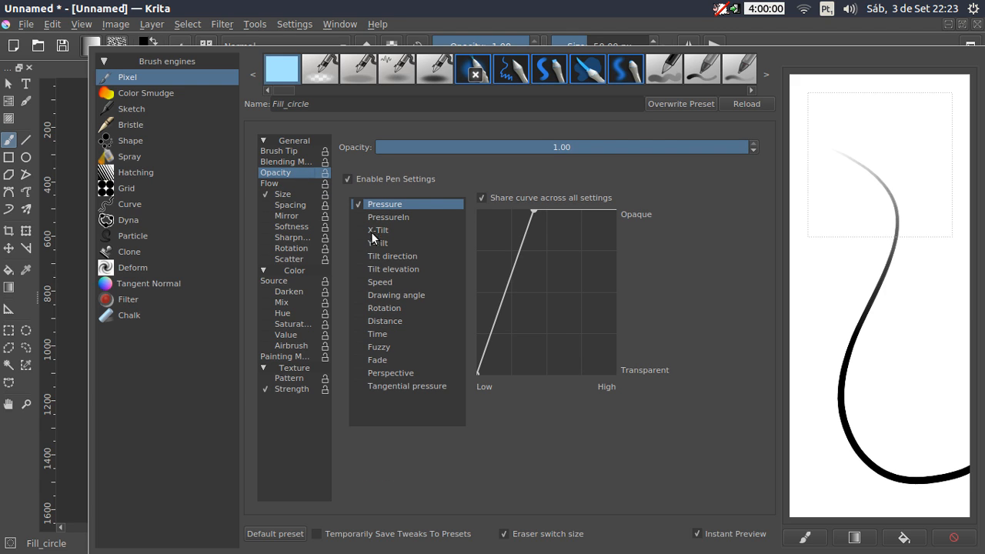
click(347, 178)
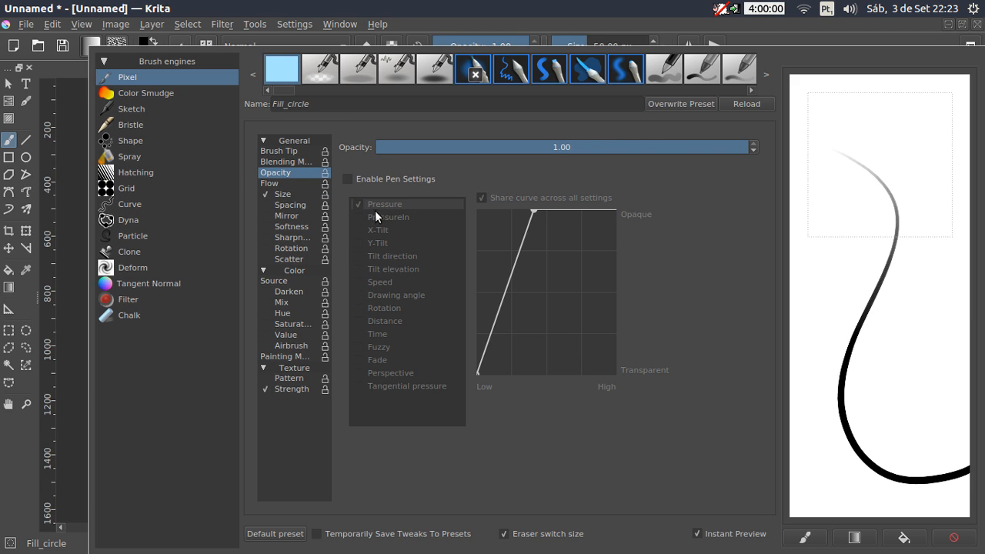
Step: Switch the brush's Flow sensor from Time to Pressure and disable the Flow pen settings
click(298, 183)
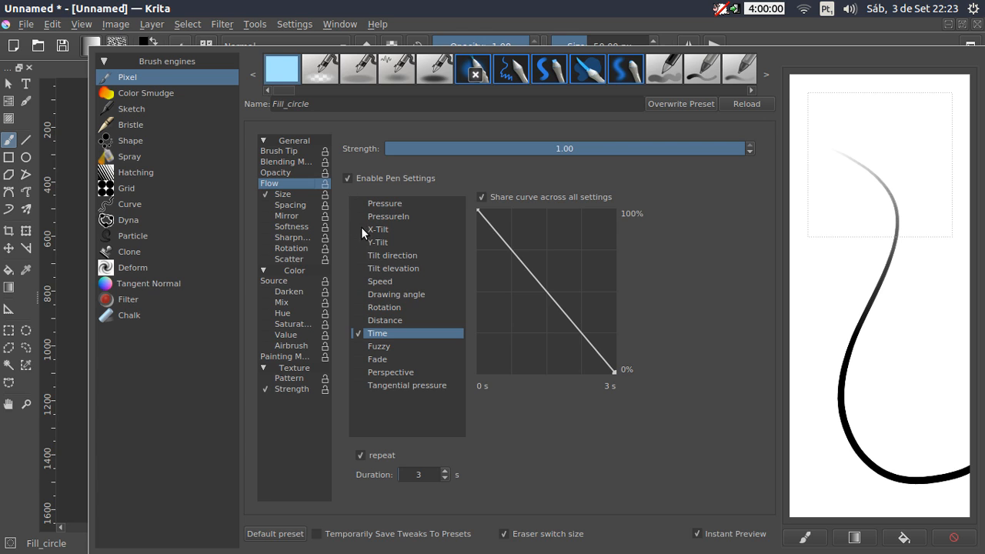
click(358, 204)
click(362, 335)
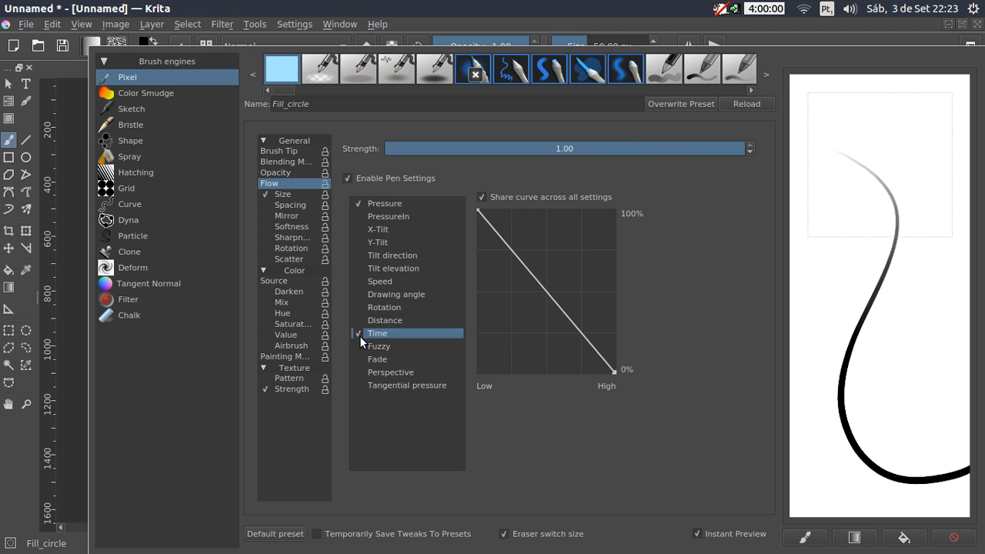
click(397, 203)
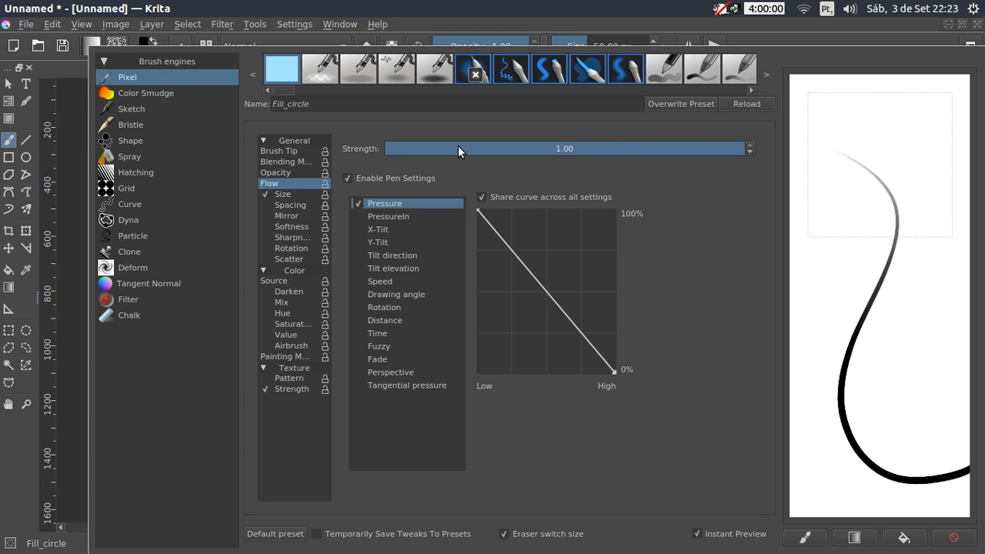
click(352, 177)
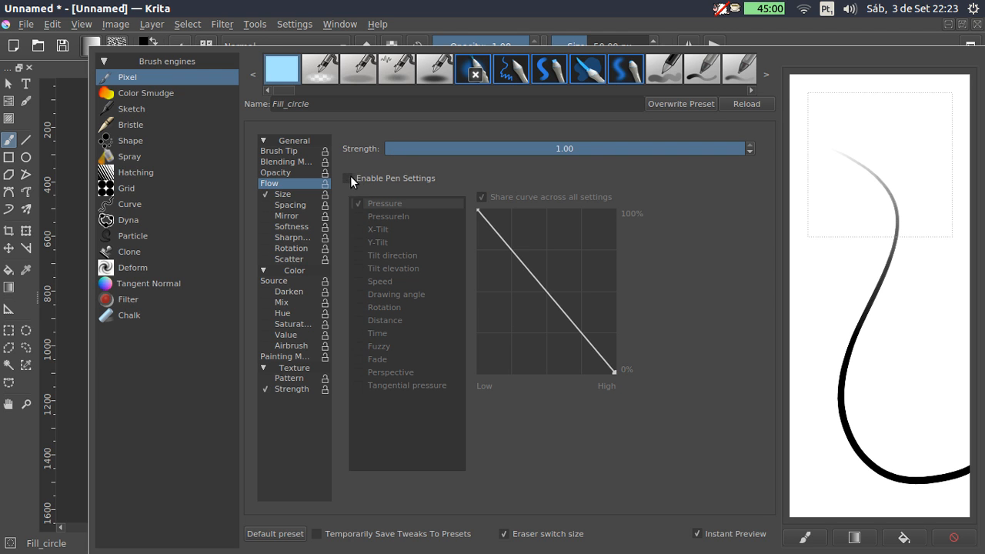
Step: Clear the brush scratchpad and paint a winding test stroke across the middle of the canvas
click(953, 536)
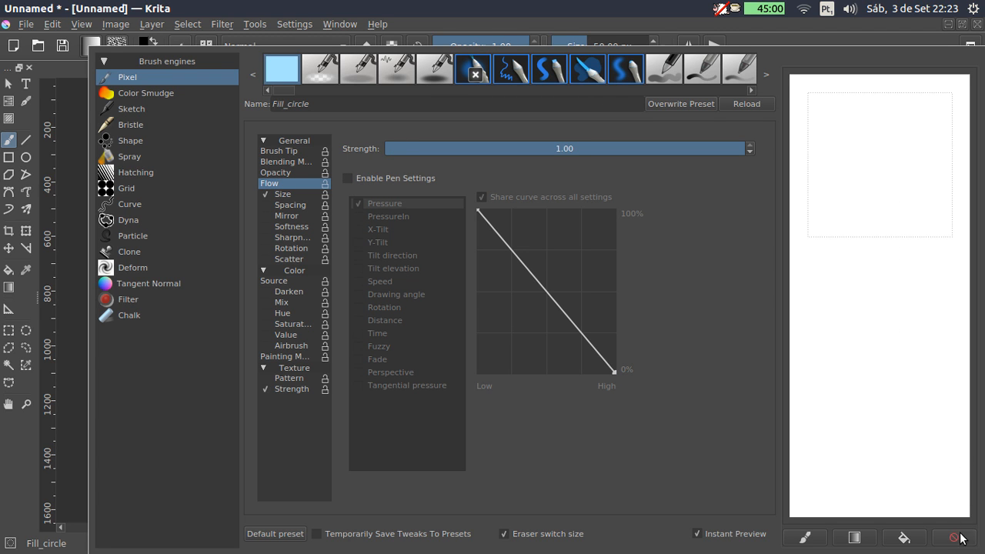
click(502, 6)
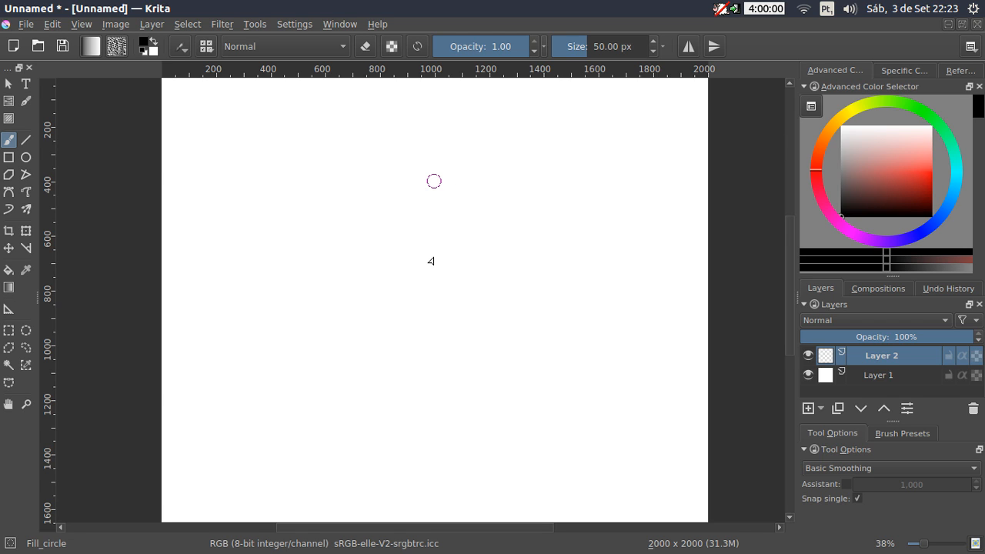
mouse_move(510, 226)
mouse_down()
mouse_move(480, 204)
mouse_move(539, 301)
mouse_move(631, 296)
mouse_up()
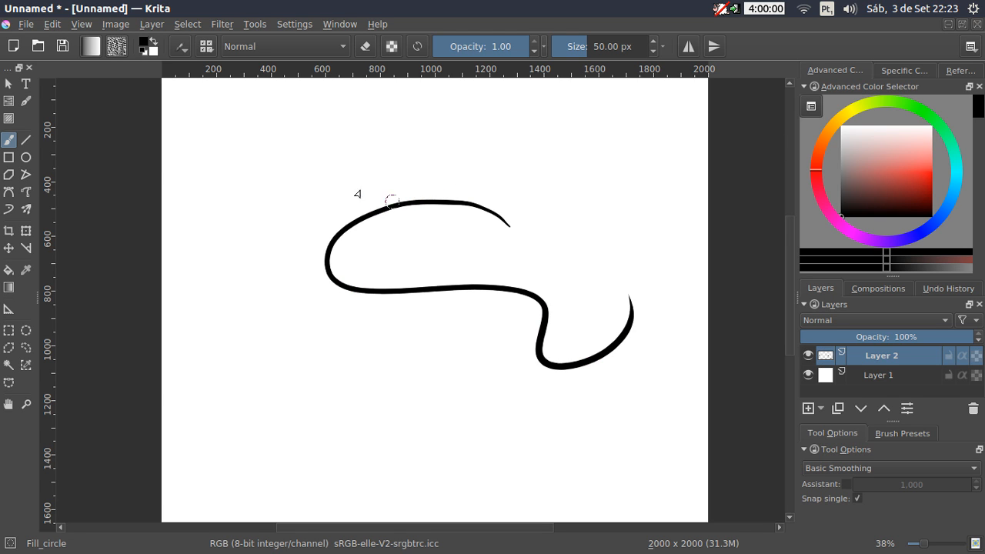
Step: Lower the brush flow to 0.42 and paint a long winding stroke with several overlapping strokes on the canvas
click(544, 46)
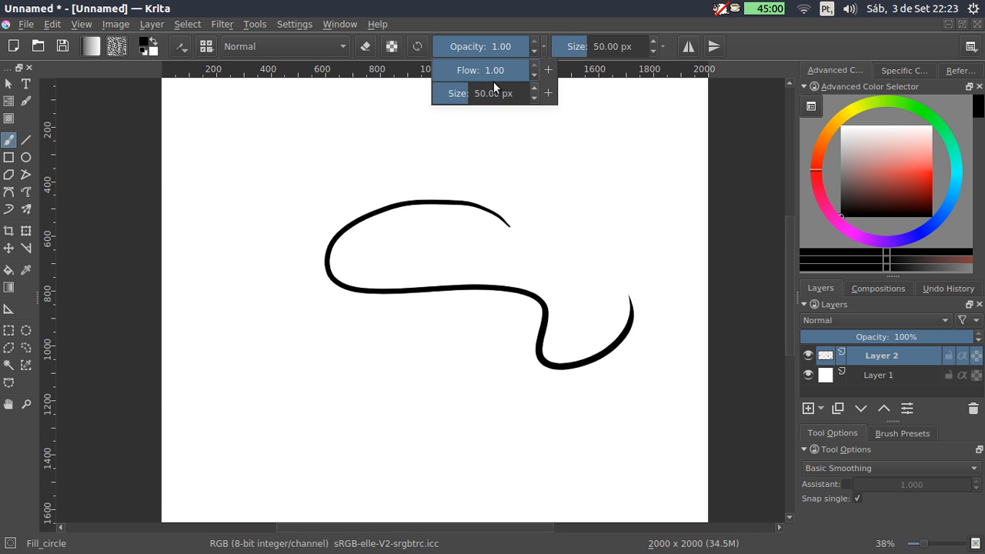
drag(492, 71, 473, 71)
click(369, 151)
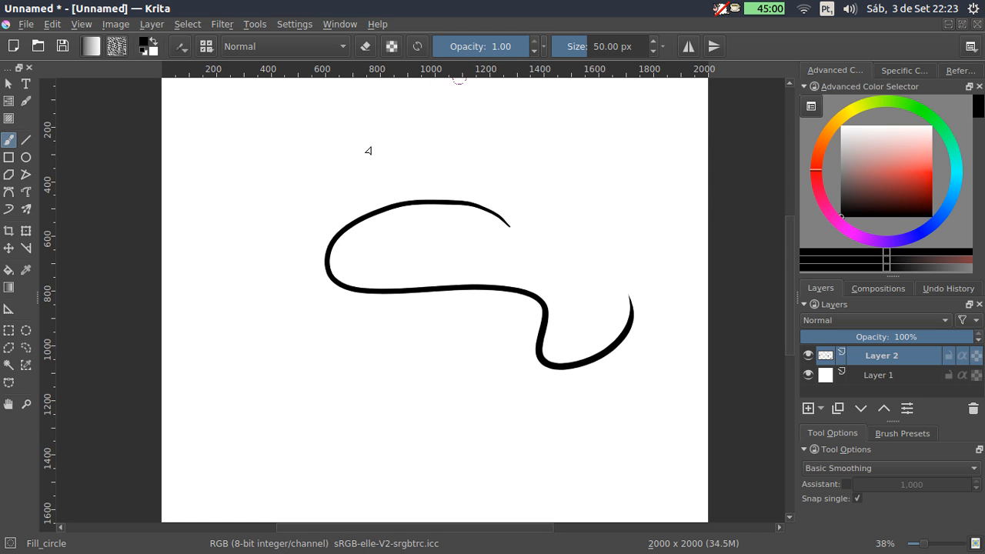
mouse_move(297, 177)
mouse_down()
mouse_move(440, 158)
mouse_move(565, 193)
mouse_move(542, 324)
mouse_move(384, 386)
mouse_move(271, 330)
mouse_move(356, 329)
mouse_move(424, 435)
mouse_move(626, 399)
mouse_move(522, 470)
mouse_move(299, 454)
mouse_move(350, 468)
mouse_move(231, 349)
mouse_move(254, 274)
mouse_move(309, 260)
mouse_move(252, 224)
mouse_move(247, 166)
mouse_move(570, 131)
mouse_move(607, 196)
mouse_move(636, 216)
mouse_move(636, 273)
mouse_move(600, 431)
mouse_move(448, 443)
mouse_up()
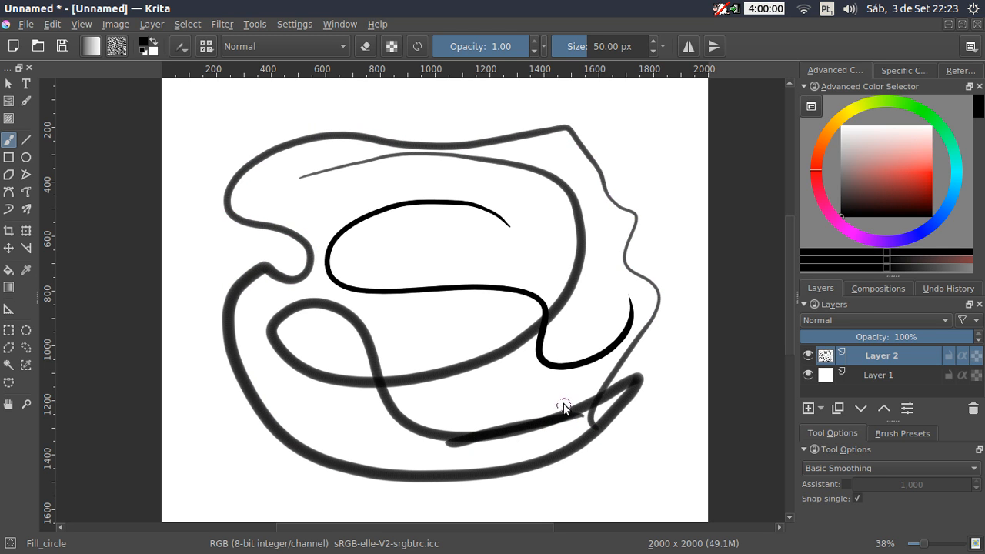
mouse_move(564, 404)
mouse_down()
mouse_move(498, 424)
mouse_move(454, 404)
mouse_move(529, 405)
mouse_move(371, 424)
mouse_up()
drag(479, 424, 351, 408)
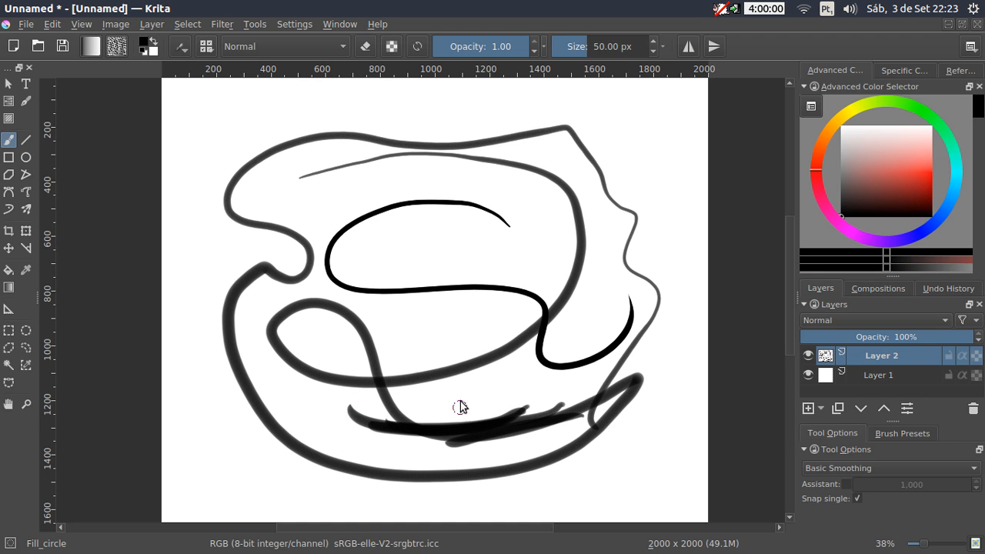
mouse_move(358, 324)
mouse_down()
mouse_move(383, 373)
mouse_move(366, 333)
mouse_move(385, 370)
mouse_up()
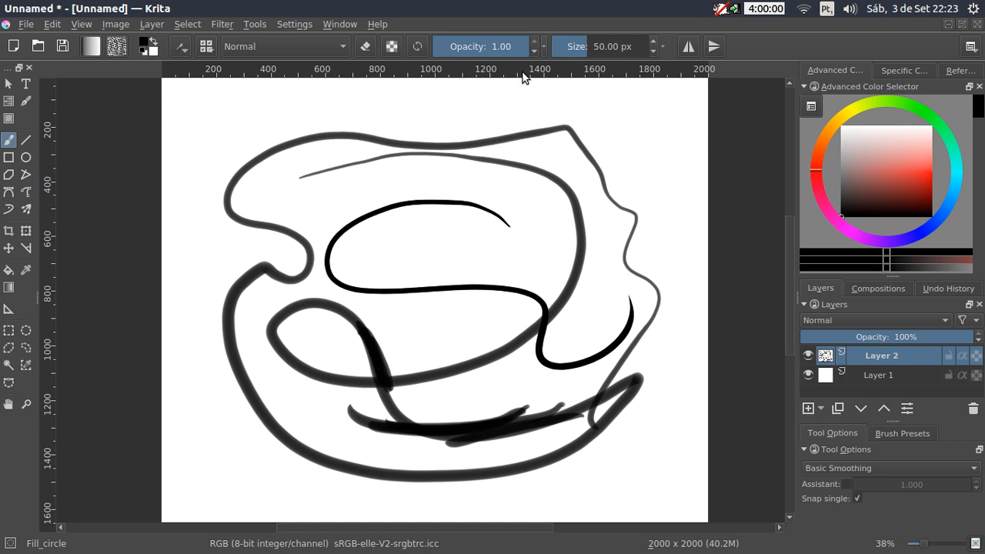
Step: Restore the brush flow to 1.00 and set the brush opacity to 0.42
click(543, 47)
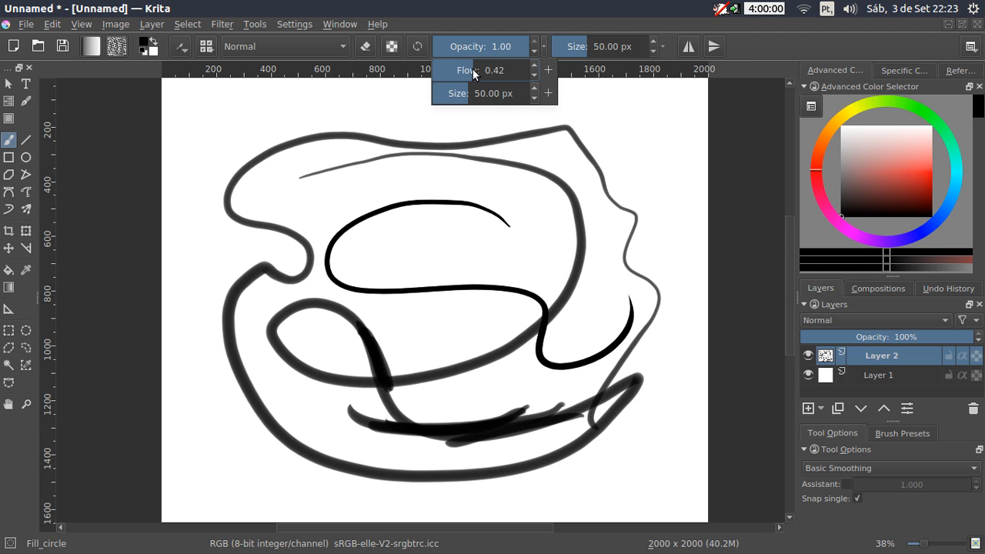
drag(472, 69, 520, 69)
click(498, 45)
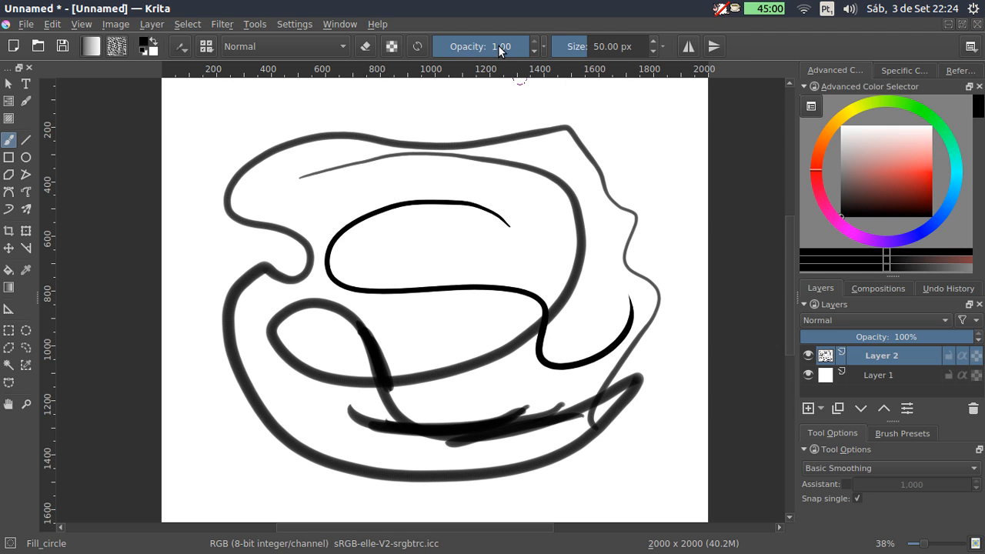
click(498, 45)
key(BackSpace)
key(BackSpace)
key(BackSpace)
key(BackSpace)
text(0.42)
key(Return)
Step: Paint overlapping semi-transparent test strokes over the existing ones, and clear all strokes from Layer 2
mouse_move(478, 231)
mouse_down()
mouse_move(635, 325)
mouse_move(699, 269)
mouse_move(702, 278)
mouse_move(647, 327)
mouse_move(658, 364)
mouse_move(668, 361)
mouse_move(659, 393)
mouse_move(633, 392)
mouse_move(538, 282)
mouse_move(483, 291)
mouse_move(556, 275)
mouse_move(558, 320)
mouse_up()
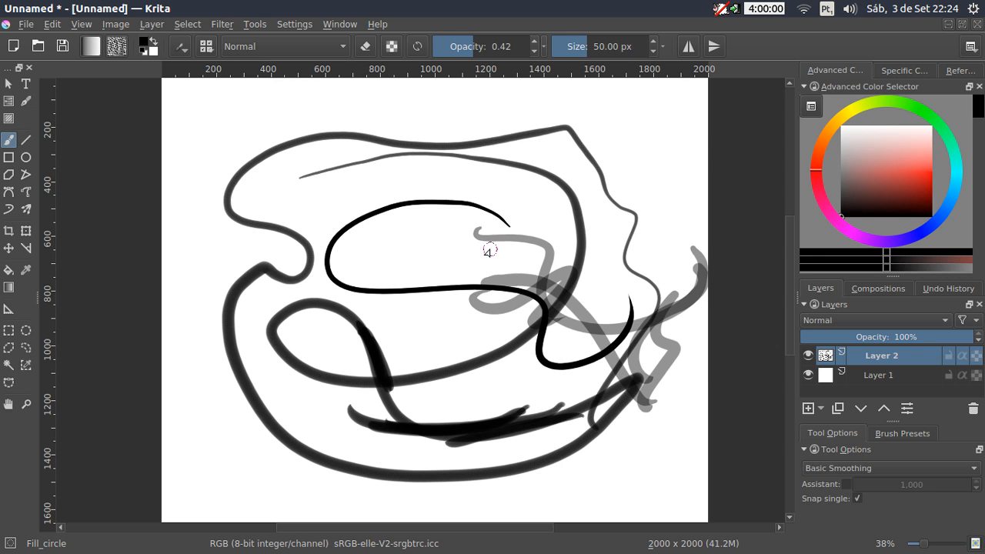
key(Delete)
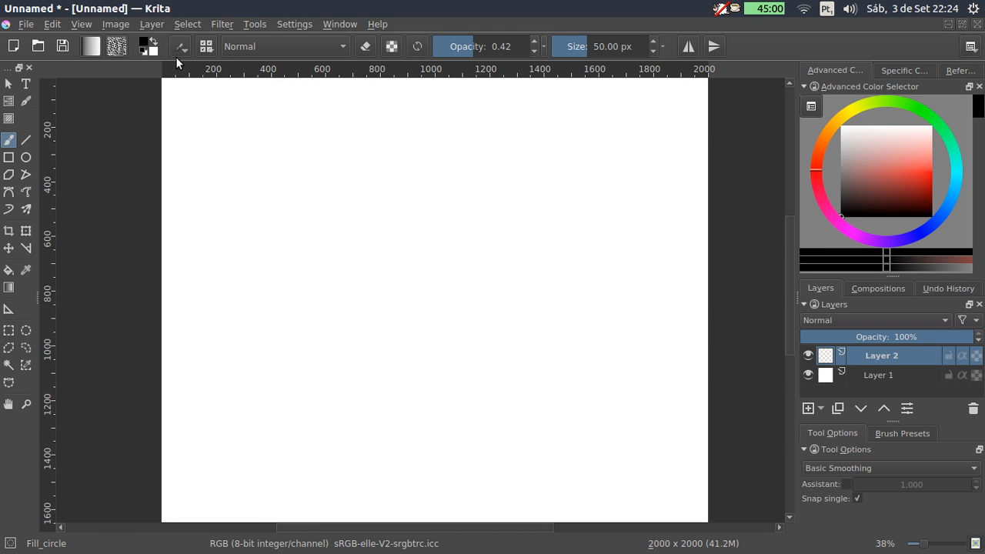
Step: Open the Brush Tip settings and paint a curved test stroke in the scratchpad
click(181, 47)
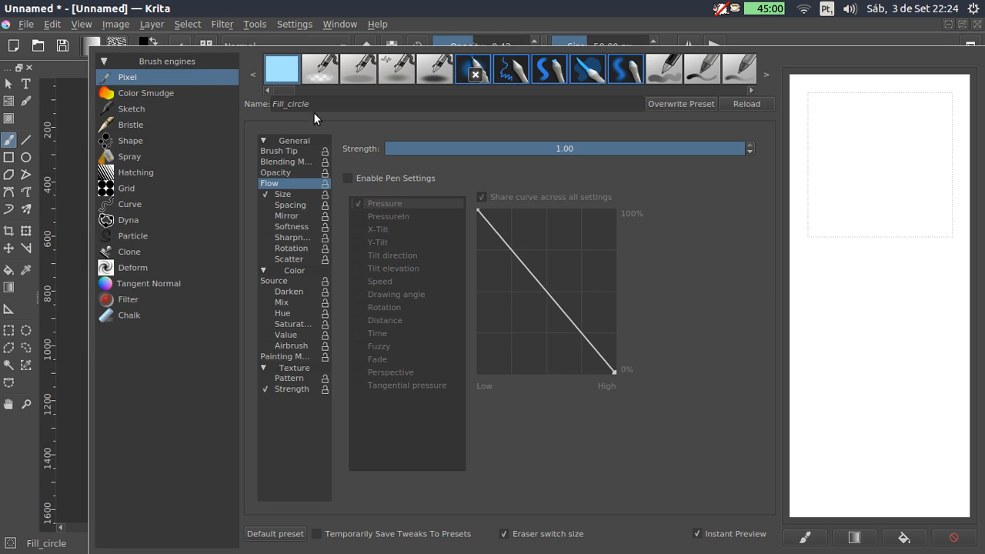
click(296, 151)
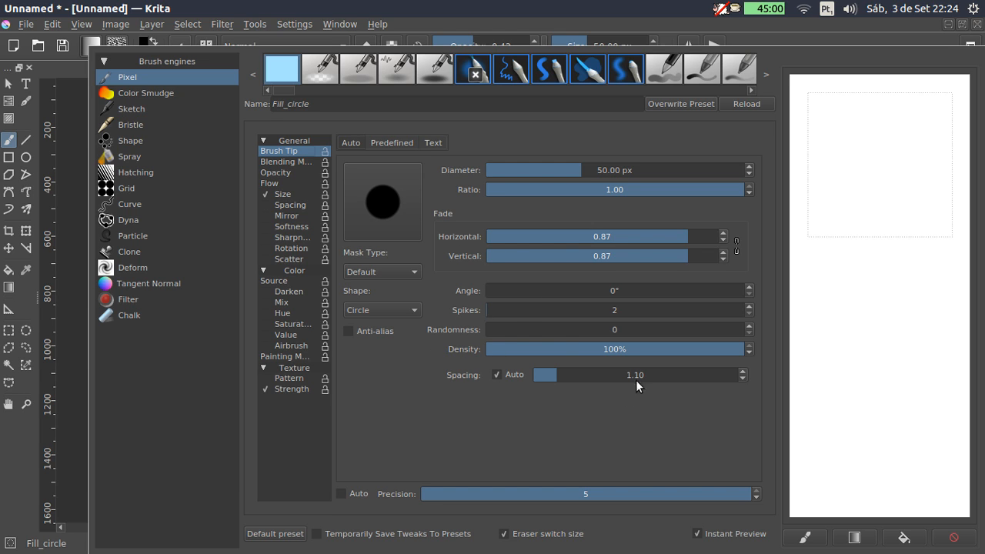
mouse_move(819, 231)
mouse_down()
mouse_move(886, 405)
mouse_move(902, 394)
mouse_up()
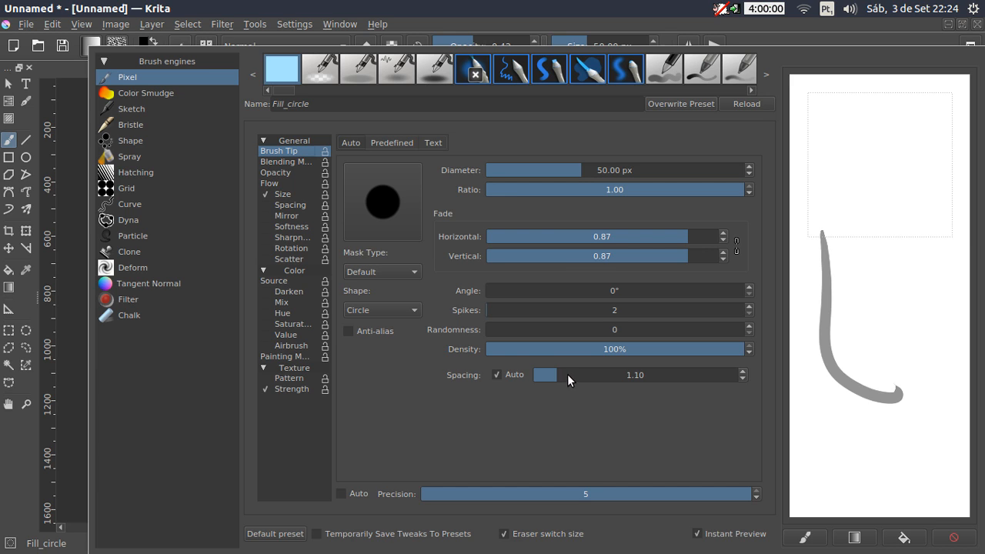
Step: Raise the brush tip's auto spacing in stages to 6.80, painting long test strokes in the scratchpad to compare
drag(567, 374, 603, 371)
mouse_move(854, 144)
mouse_down()
mouse_move(879, 219)
mouse_move(907, 391)
mouse_move(866, 455)
mouse_up()
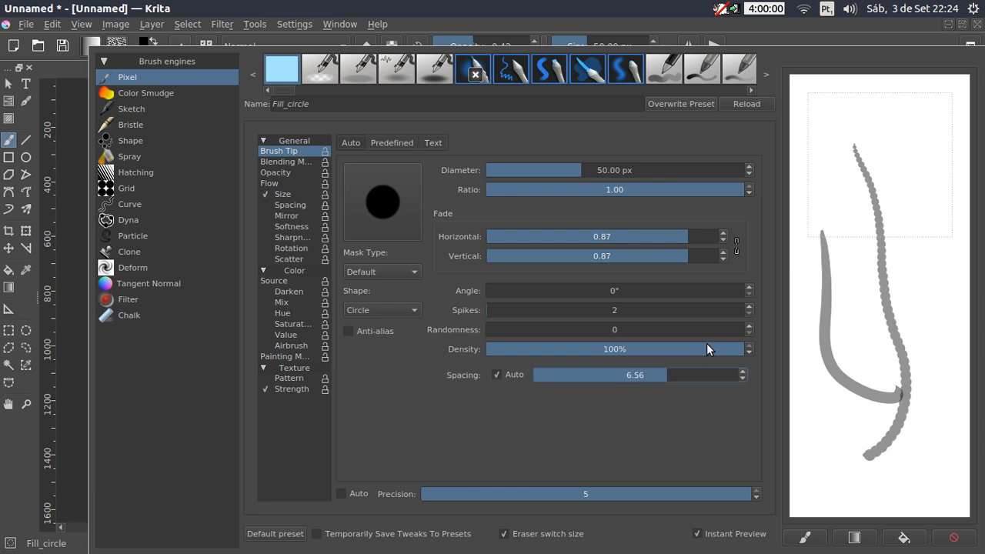
mouse_move(880, 125)
mouse_down()
mouse_move(912, 201)
mouse_move(941, 342)
mouse_move(911, 474)
mouse_move(867, 513)
mouse_move(856, 500)
mouse_up()
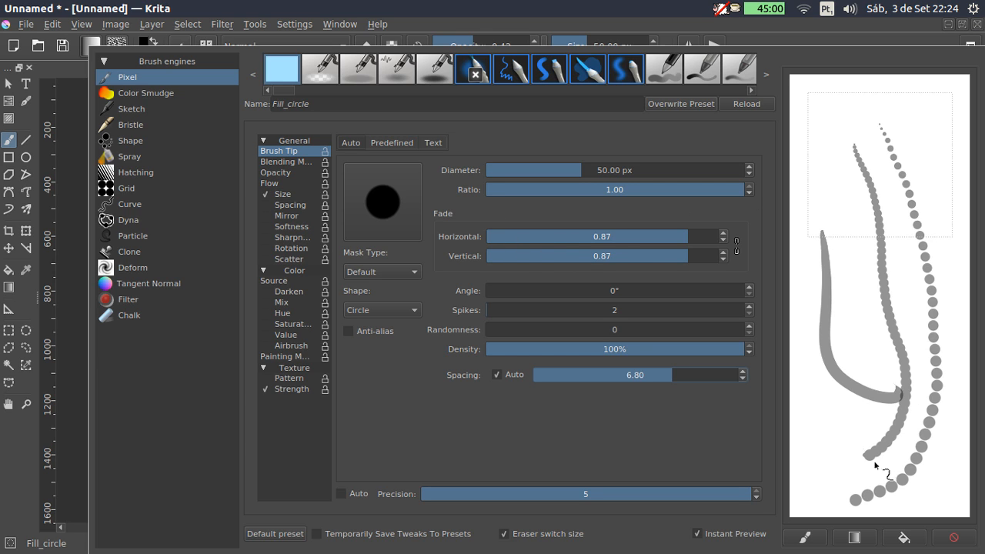
Step: Paint a looping, self-overlapping test stroke in the scratchpad with Flow strength at 0.45 and Opacity at 1.00
click(308, 183)
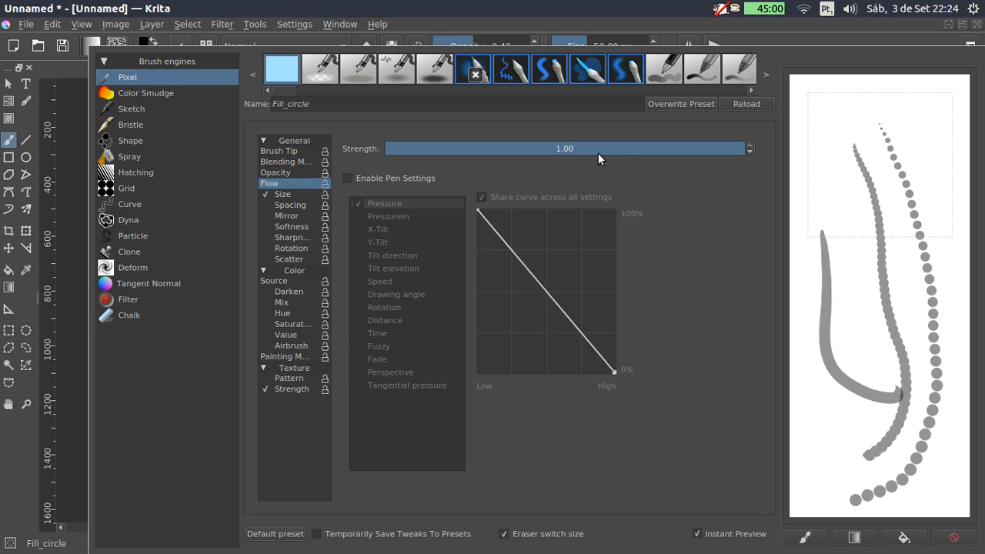
drag(628, 151, 549, 148)
click(301, 171)
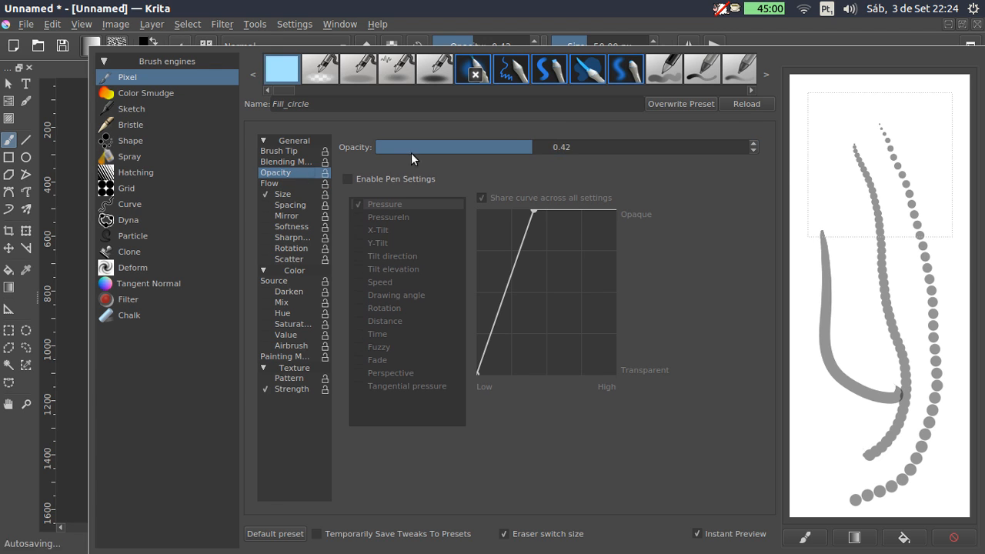
drag(472, 148, 777, 155)
mouse_move(795, 117)
mouse_down()
mouse_move(833, 203)
mouse_move(846, 424)
mouse_move(862, 490)
mouse_move(872, 405)
mouse_move(845, 271)
mouse_move(846, 194)
mouse_move(889, 365)
mouse_move(878, 278)
mouse_move(893, 223)
mouse_move(906, 306)
mouse_move(947, 282)
mouse_move(913, 228)
mouse_move(921, 269)
mouse_move(916, 218)
mouse_move(893, 217)
mouse_up()
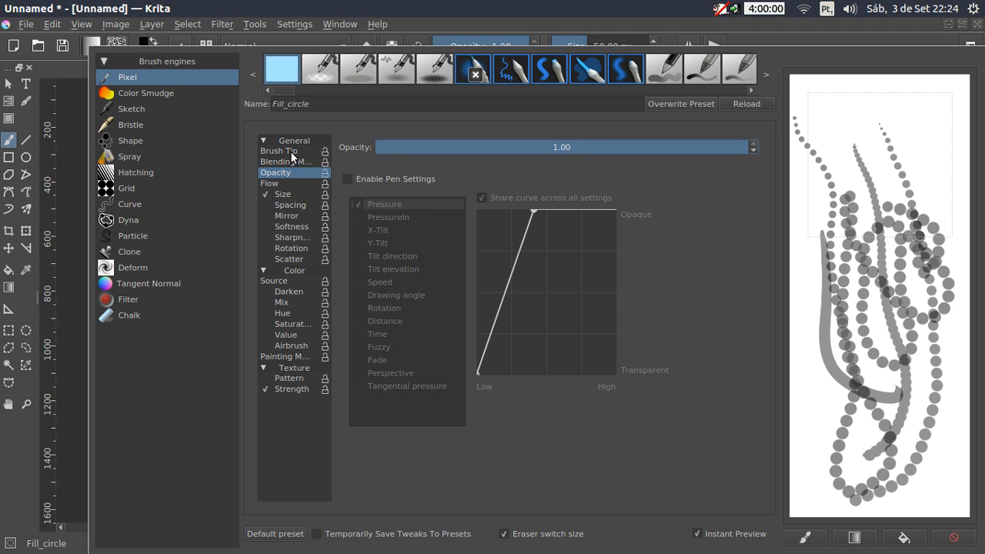
Step: Reduce the brush tip's auto spacing to 1.10
click(291, 180)
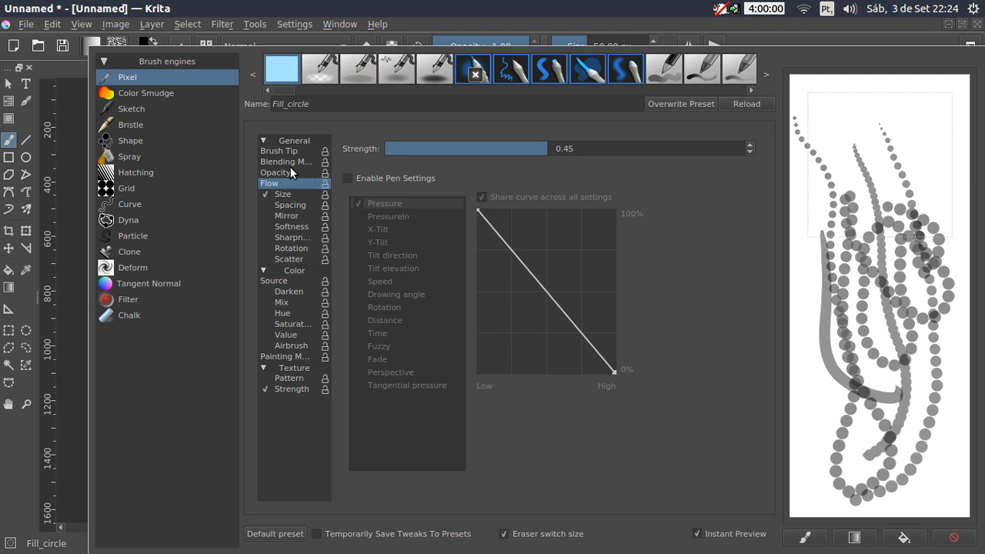
click(292, 161)
click(293, 153)
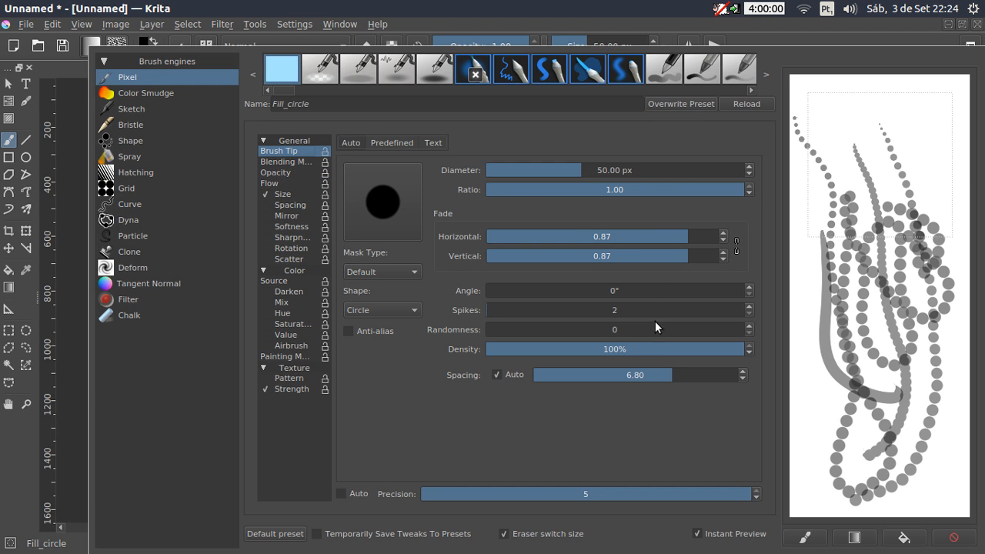
drag(657, 375, 552, 400)
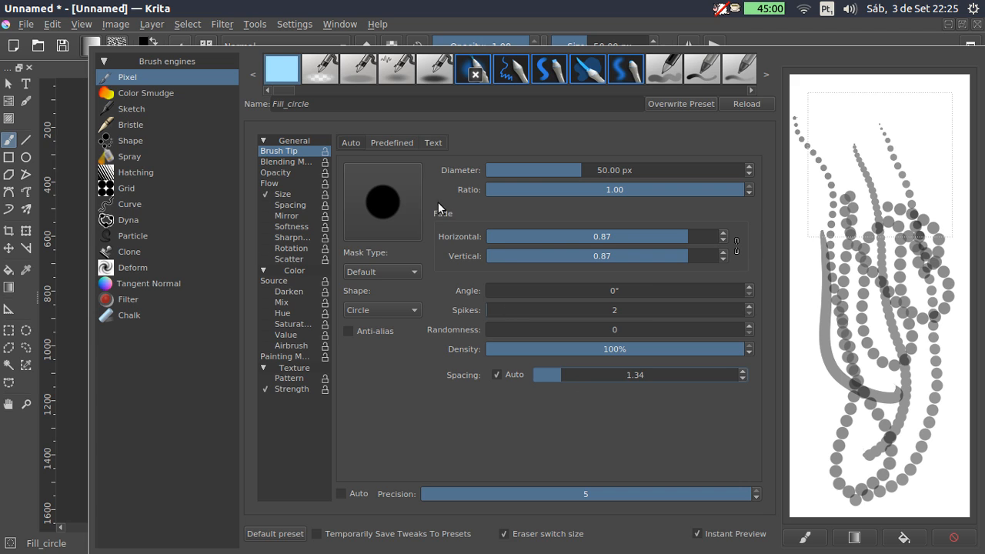
click(629, 375)
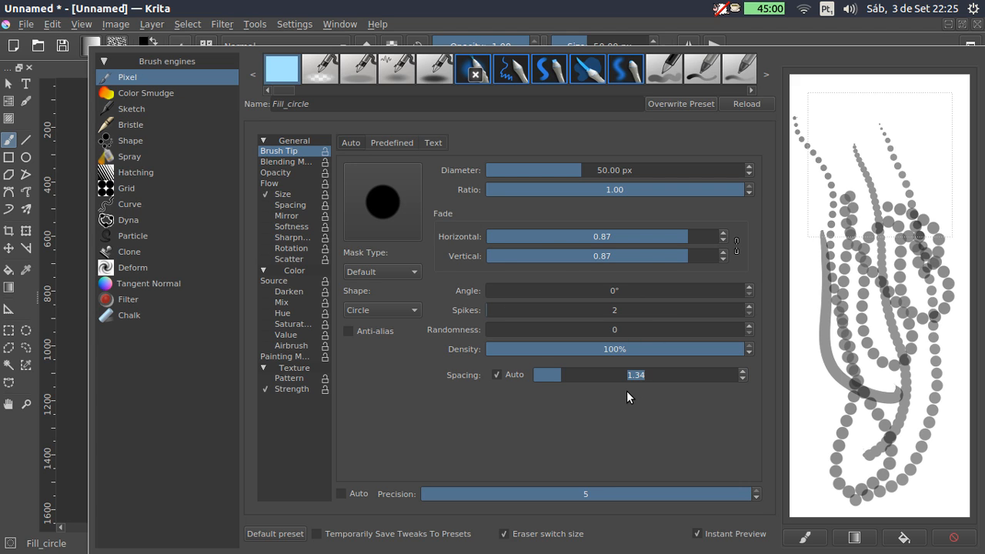
text(1)
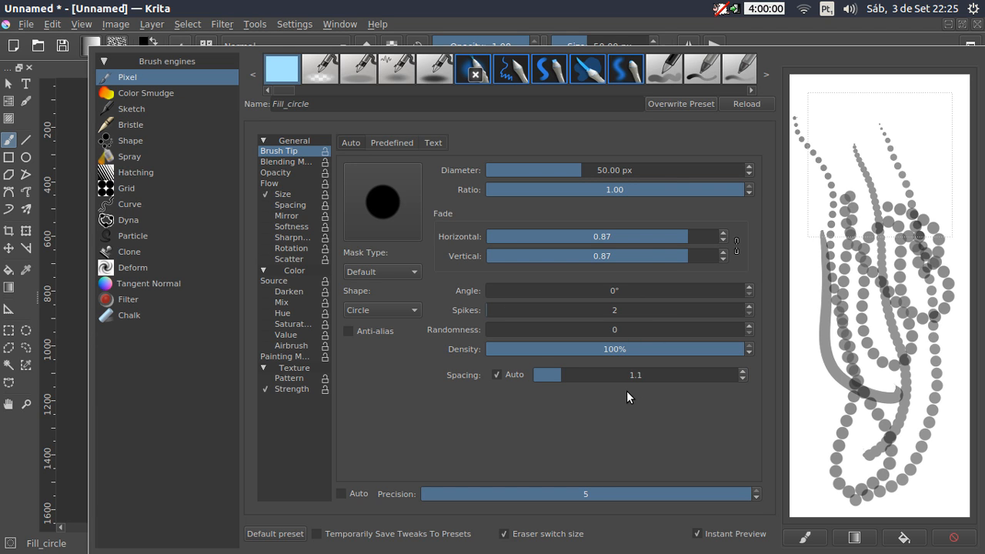
key(Return)
Step: Soften the brush tip to a horizontal and vertical fade of 0.67, painting a looping test stroke in the scratchpad
click(642, 237)
mouse_move(883, 183)
mouse_down()
mouse_move(869, 134)
mouse_move(882, 242)
mouse_move(918, 239)
mouse_up()
drag(689, 254, 719, 255)
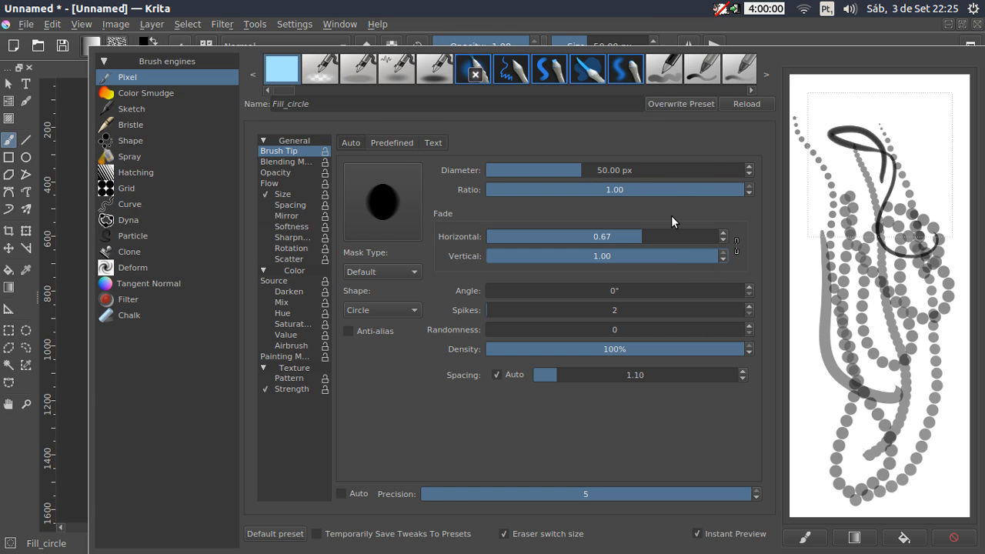
click(640, 257)
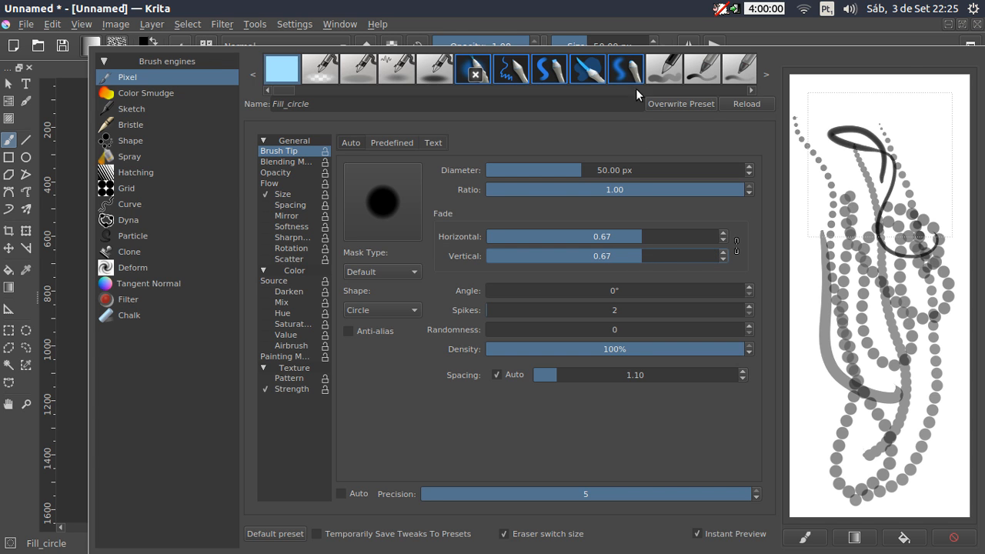
Step: Close the brush settings and paint a large curved stroke ending in overlapping scribbles on the canvas
click(665, 13)
mouse_move(636, 161)
mouse_down()
mouse_move(599, 168)
mouse_move(538, 344)
mouse_move(611, 347)
mouse_move(607, 433)
mouse_move(547, 405)
mouse_up()
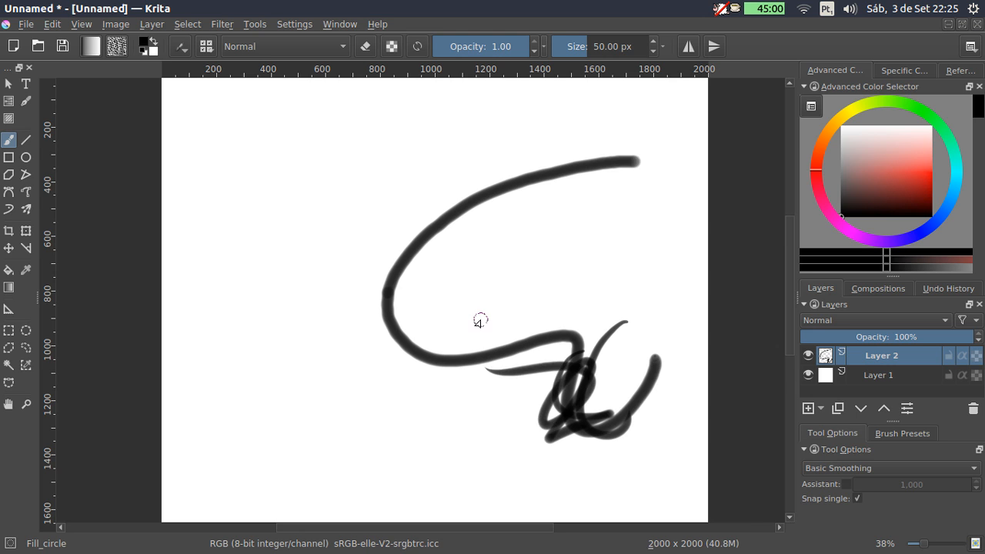
Step: Clear the strokes from Layer 2 and empty the brush editor's scratchpad
key(Delete)
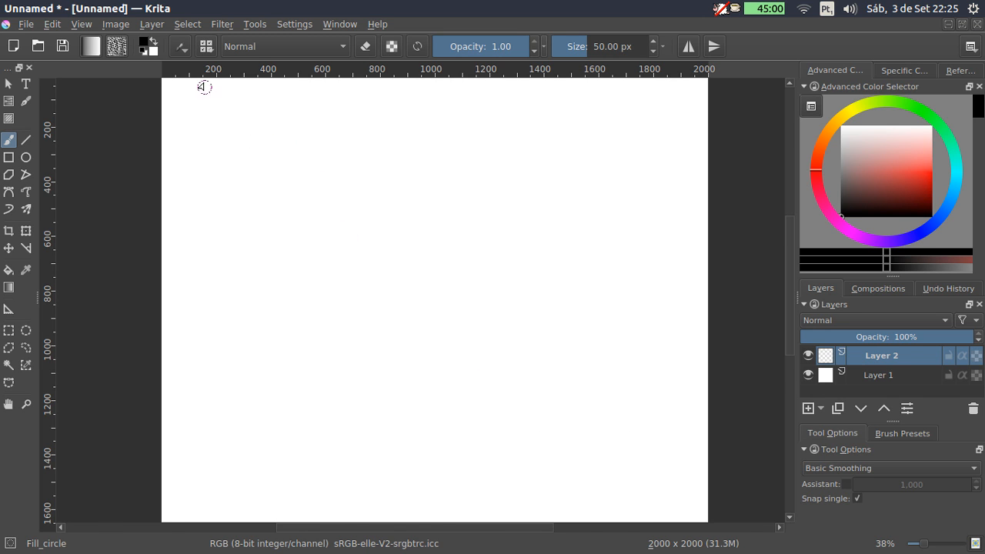
click(183, 49)
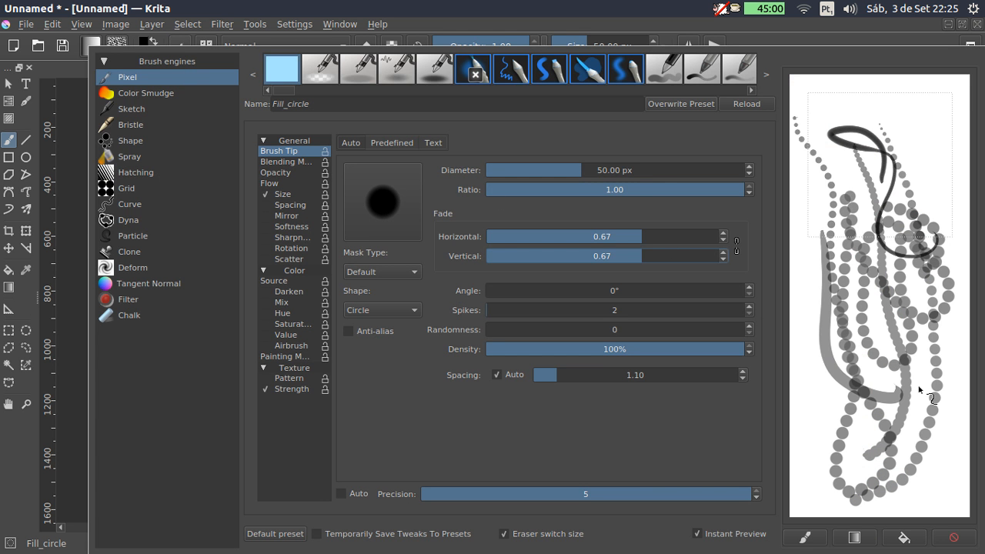
click(953, 539)
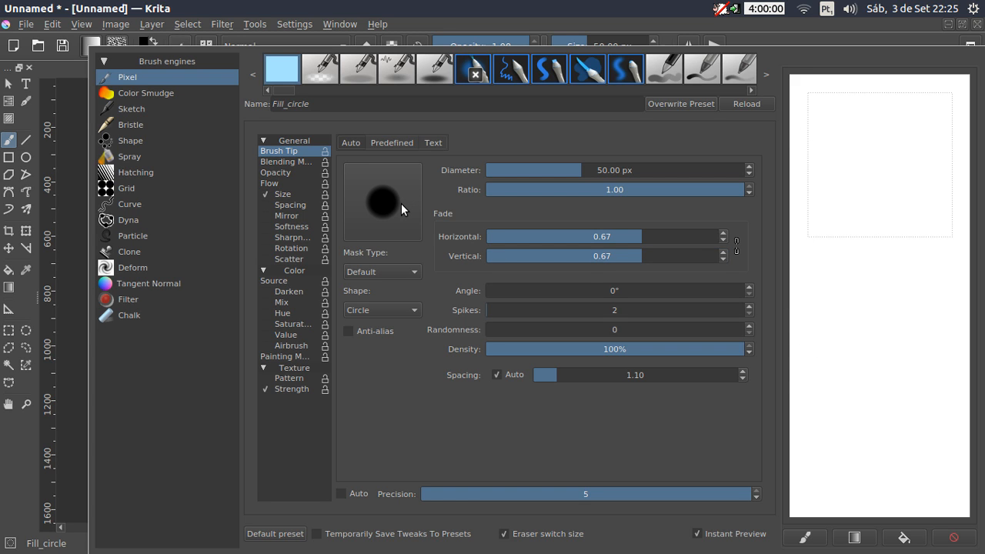
Step: Enable pen settings with the Pressure sensor for Flow, paint crossing test strokes in the scratchpad and clear it
click(295, 184)
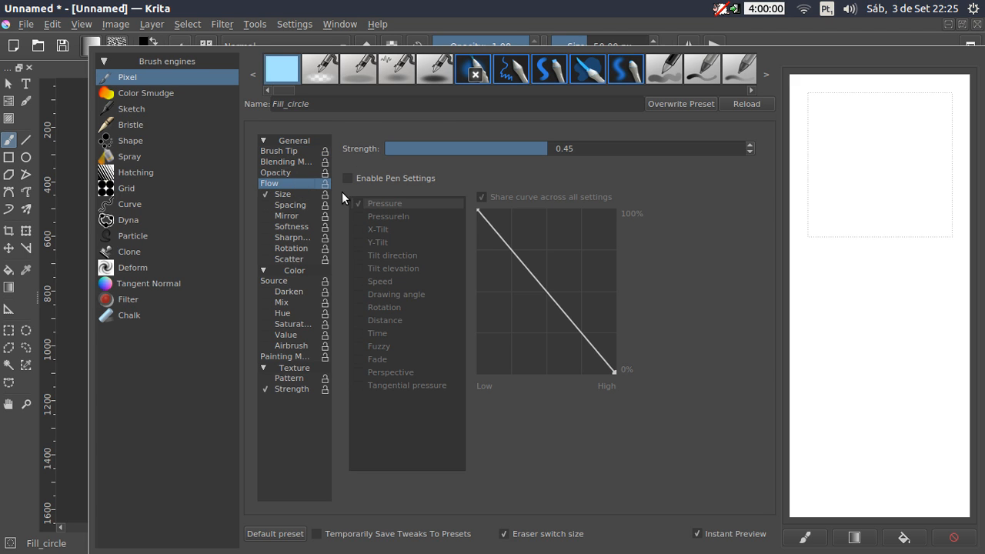
click(348, 178)
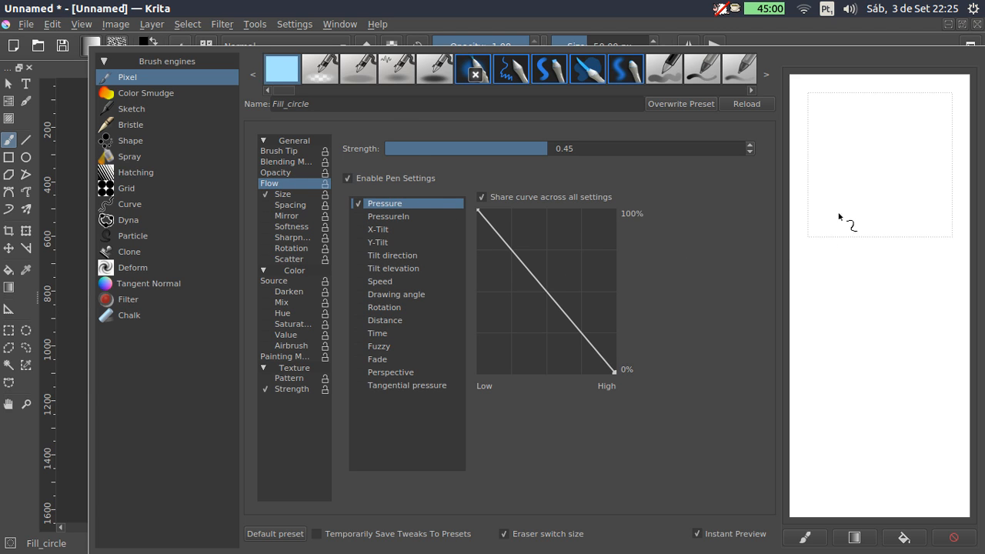
mouse_move(848, 157)
mouse_down()
mouse_move(884, 186)
mouse_move(943, 342)
mouse_up()
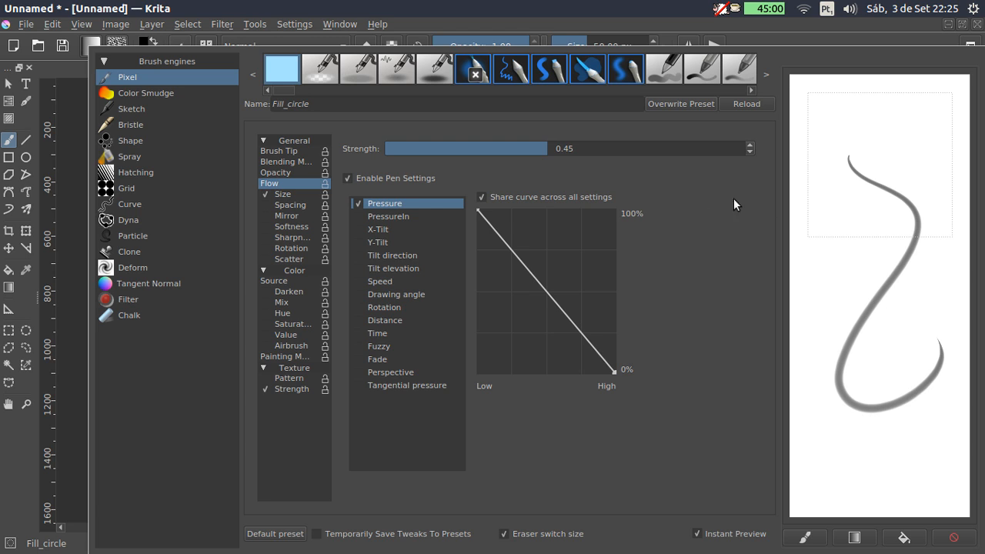
mouse_move(853, 220)
mouse_down()
mouse_move(871, 478)
mouse_move(912, 396)
mouse_up()
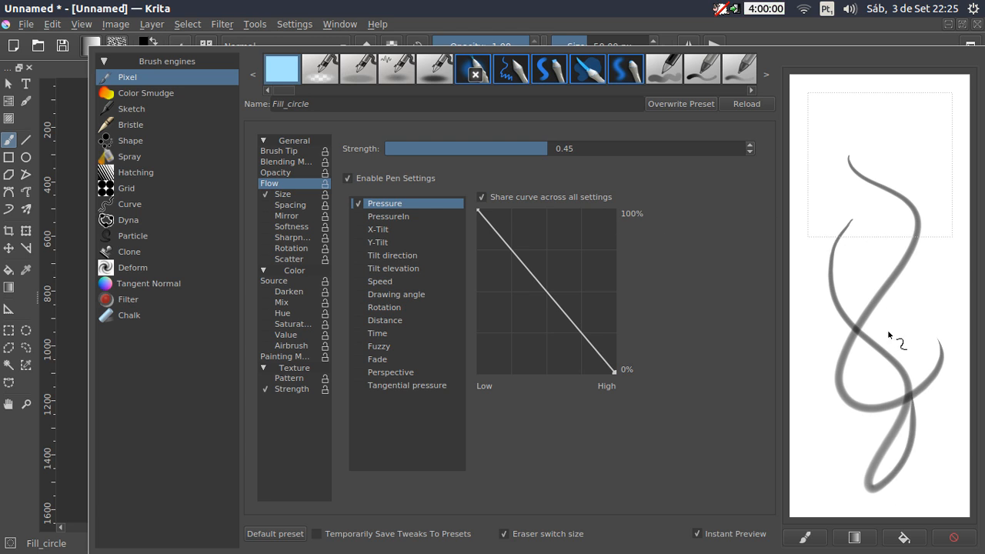
drag(894, 333, 957, 442)
click(955, 540)
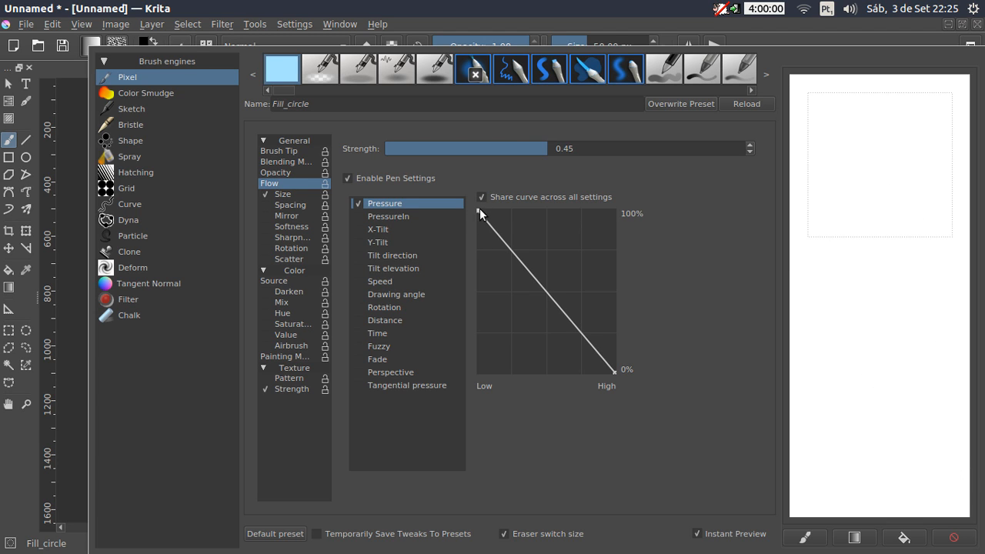
Step: Reverse Flow's pressure curve so it rises in a straight line from 0% at low to 100% at high pressure
drag(480, 210, 480, 230)
drag(486, 292, 491, 377)
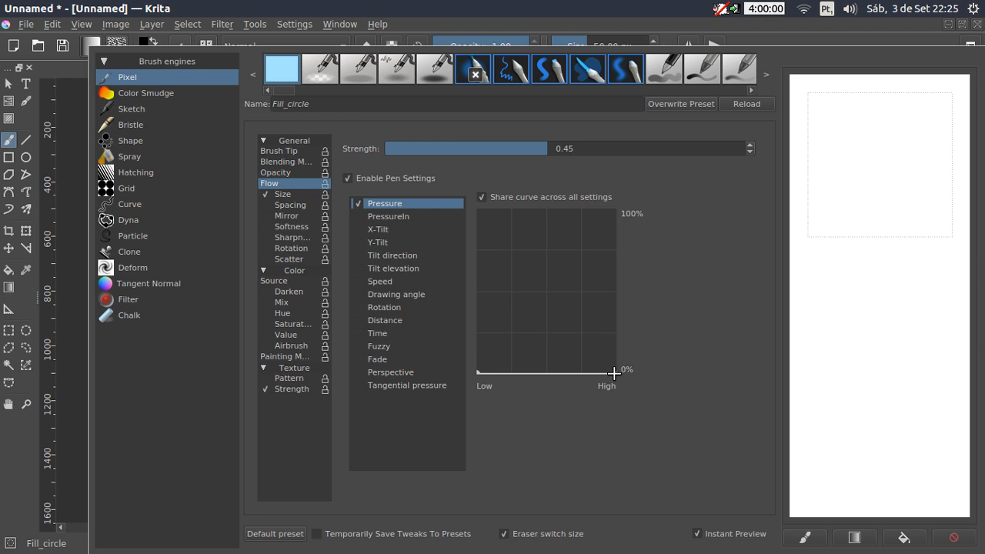
drag(615, 373, 620, 212)
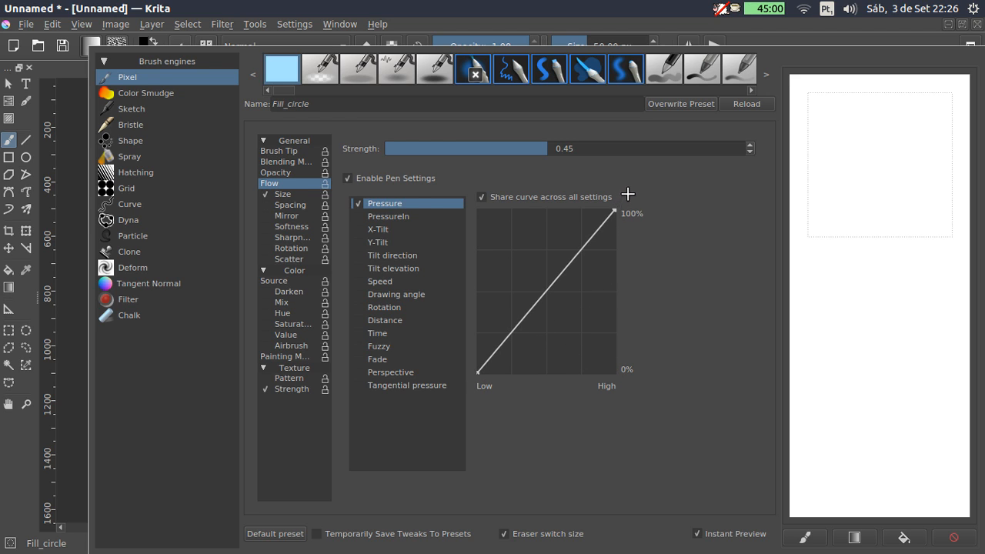
Step: Paint two looping, self-overlapping test strokes with varying pressure in the scratchpad and clear it
mouse_move(838, 125)
mouse_down()
mouse_move(873, 422)
mouse_move(896, 318)
mouse_move(889, 216)
mouse_move(867, 361)
mouse_move(946, 399)
mouse_up()
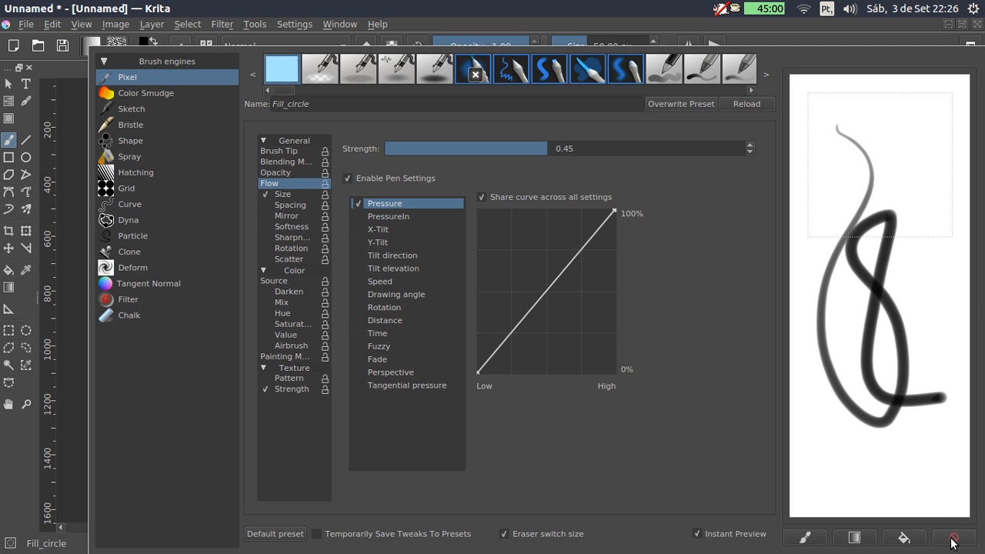
mouse_move(831, 182)
mouse_down()
mouse_move(824, 224)
mouse_move(908, 389)
mouse_move(922, 154)
mouse_move(933, 304)
mouse_up()
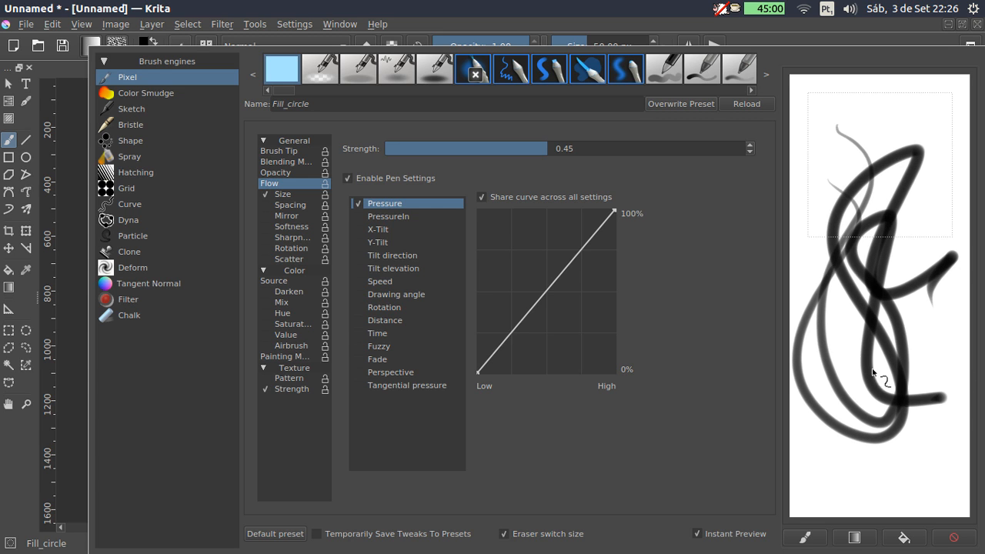
click(953, 537)
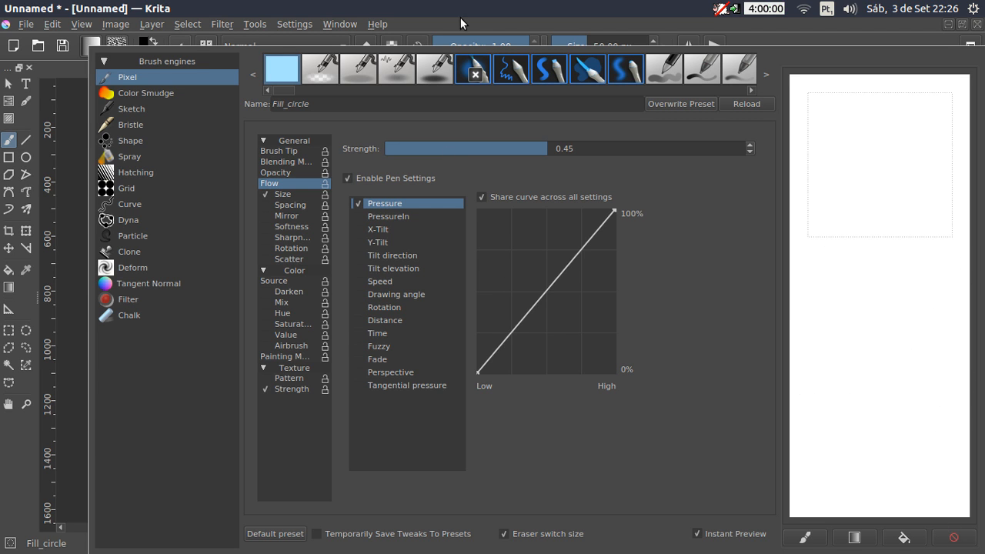
Step: Close the brush settings and paint curved, overlapping strokes with heavy and light pressure on the canvas
click(497, 119)
mouse_move(580, 185)
mouse_down()
mouse_move(544, 166)
mouse_move(306, 231)
mouse_move(457, 273)
mouse_move(488, 296)
mouse_move(479, 340)
mouse_move(529, 355)
mouse_move(581, 415)
mouse_move(583, 324)
mouse_move(489, 394)
mouse_move(283, 456)
mouse_move(393, 430)
mouse_move(477, 374)
mouse_up()
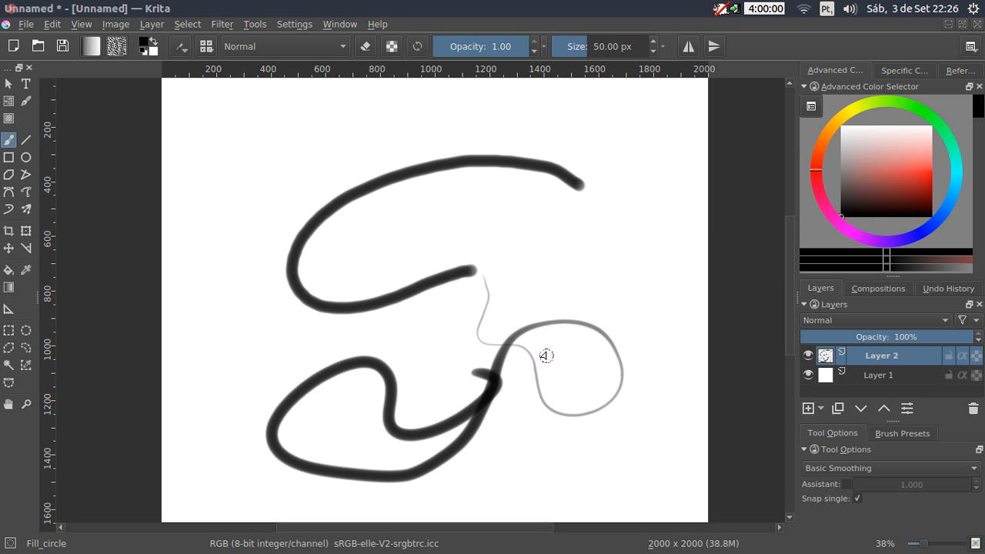
Step: Examine the stroke crossings and the light and dark pressure transitions on the canvas up close
scroll(529, 353, up, 5)
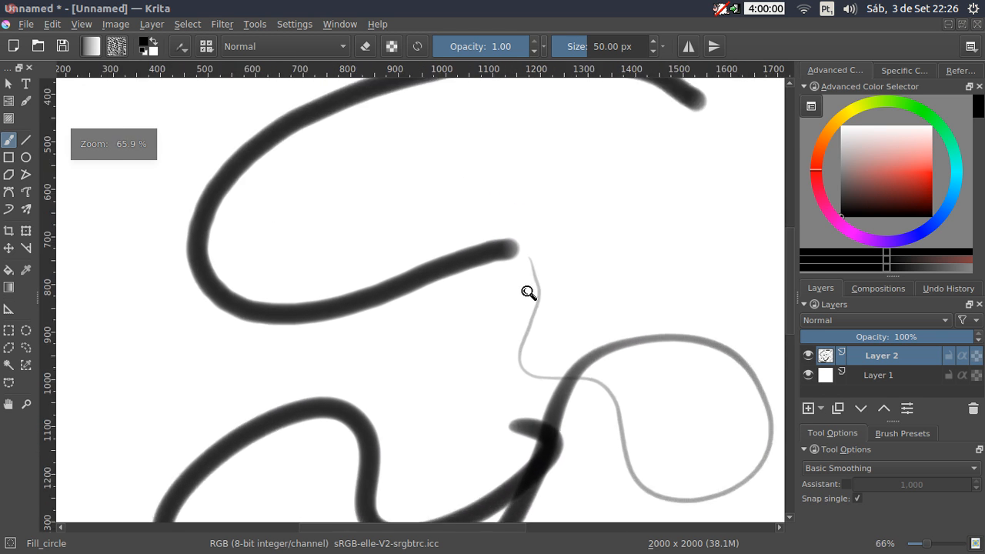
drag(351, 348, 466, 260)
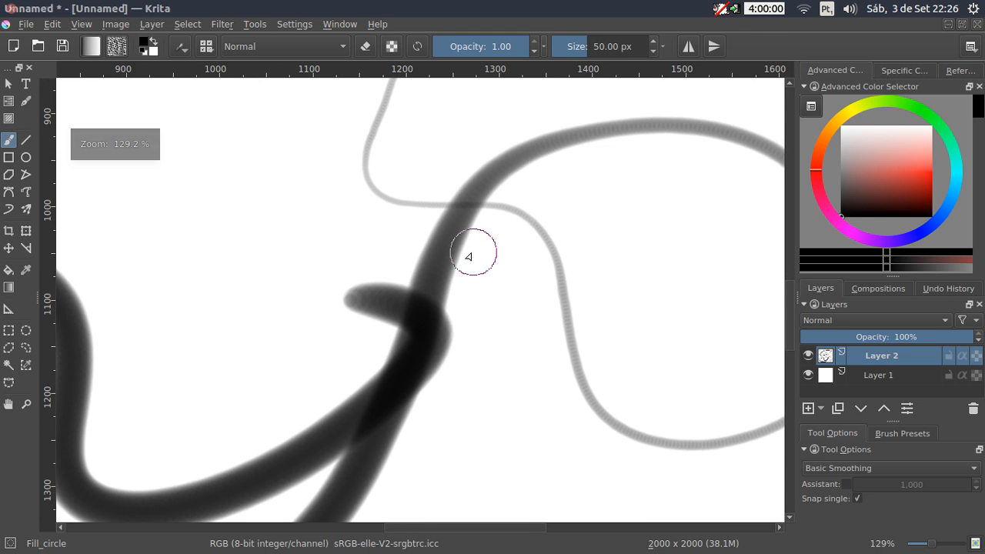
mouse_move(462, 350)
mouse_down()
mouse_move(435, 259)
mouse_move(451, 350)
mouse_up()
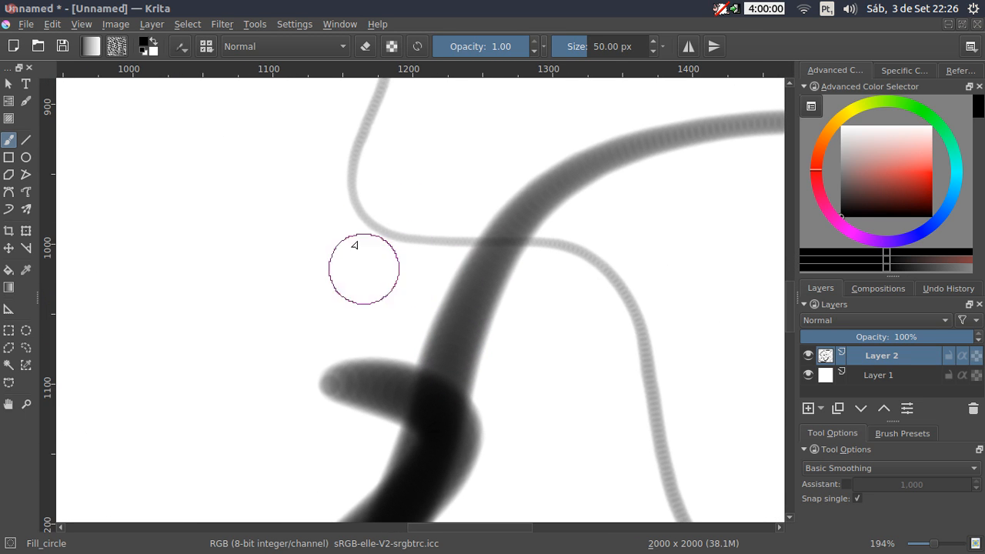
scroll(427, 320, down, 5)
drag(402, 275, 504, 308)
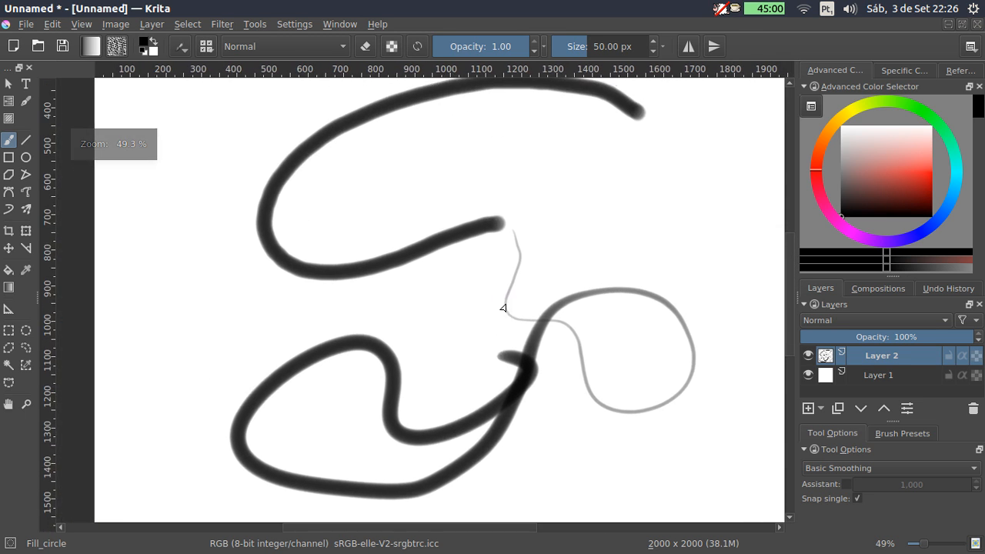
drag(514, 361, 159, 156)
scroll(467, 317, up, 3)
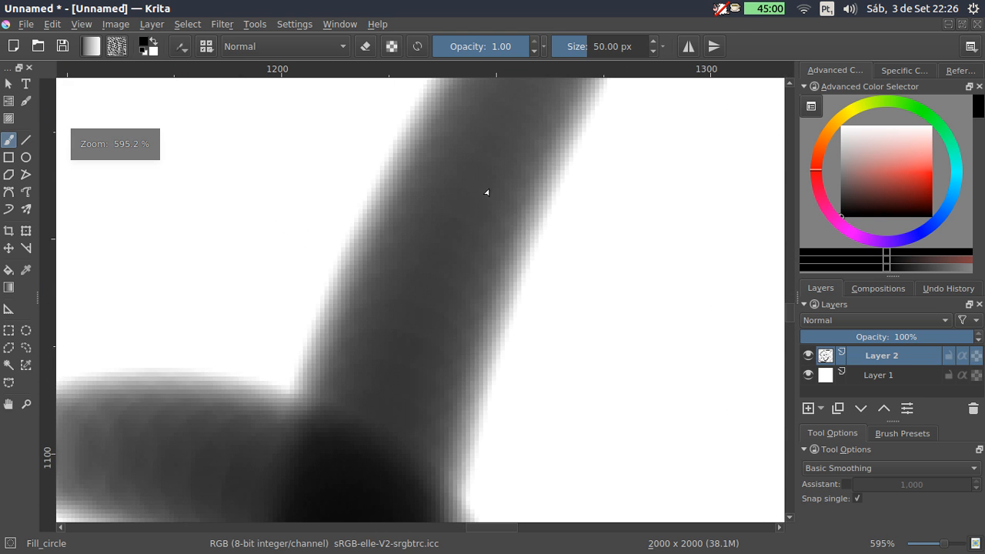
scroll(482, 162, down, 6)
mouse_move(381, 223)
mouse_down()
mouse_move(433, 264)
mouse_move(451, 258)
mouse_up()
Step: Clear the layer and switch Flow's active sensor from Pressure to PressureIn in the brush settings
key(Delete)
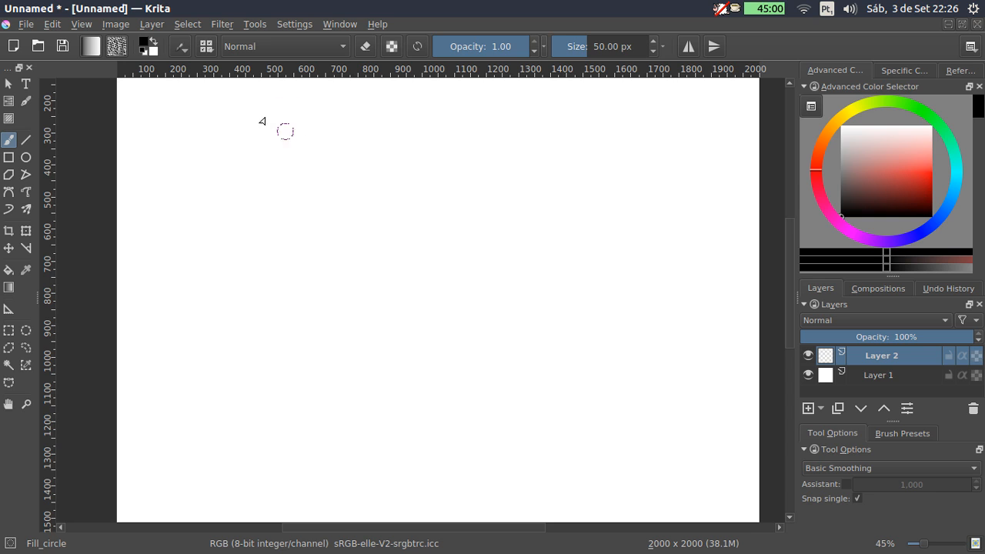
click(187, 47)
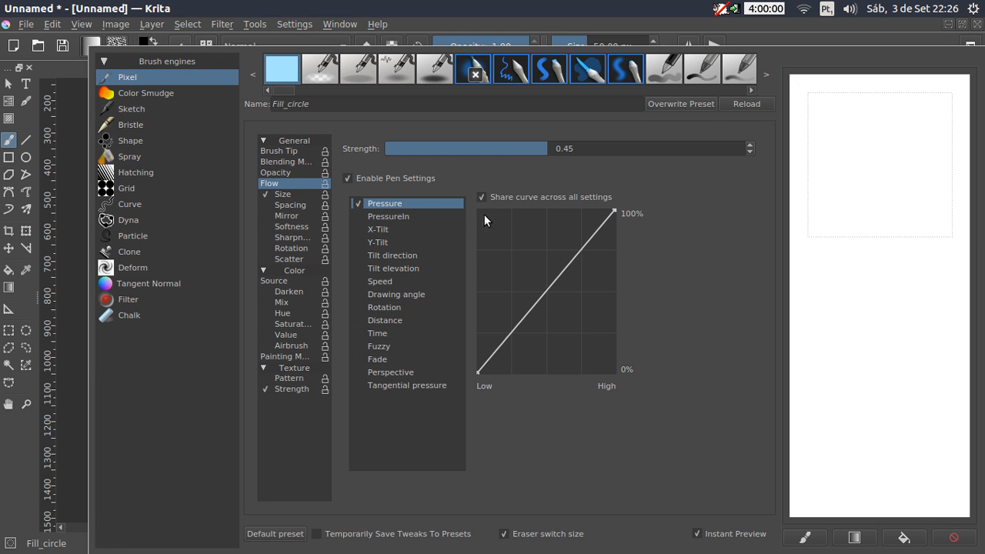
click(407, 216)
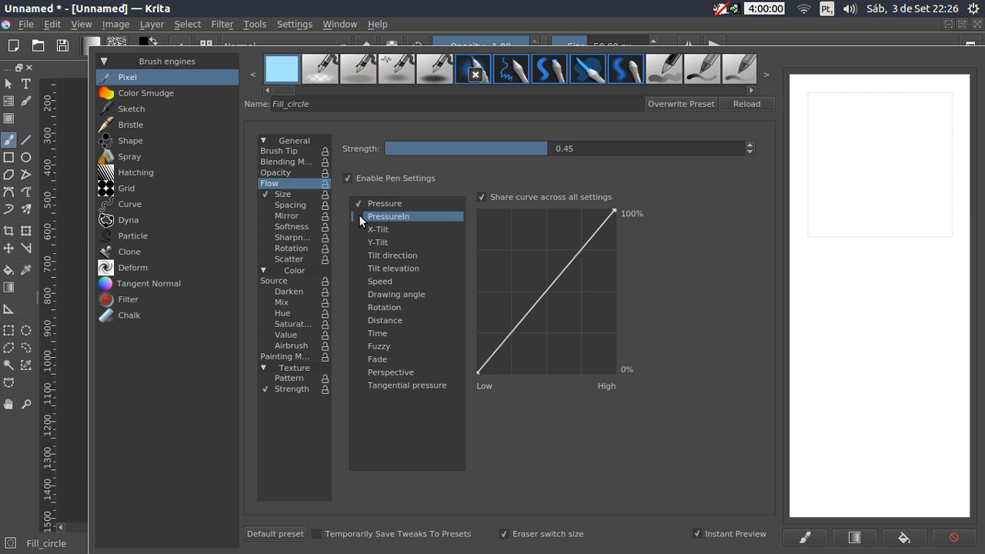
click(359, 203)
click(383, 212)
Step: Paint long, winding test strokes with changing pressure in the scratchpad using the PressureIn sensor, clearing it after each test
mouse_move(882, 145)
mouse_down()
mouse_move(856, 204)
mouse_move(858, 411)
mouse_move(906, 437)
mouse_move(929, 392)
mouse_move(902, 309)
mouse_move(920, 262)
mouse_move(916, 223)
mouse_move(877, 182)
mouse_move(894, 153)
mouse_move(904, 176)
mouse_move(886, 217)
mouse_move(898, 274)
mouse_move(883, 335)
mouse_move(903, 399)
mouse_move(901, 371)
mouse_move(842, 304)
mouse_move(853, 226)
mouse_move(831, 174)
mouse_move(860, 158)
mouse_up()
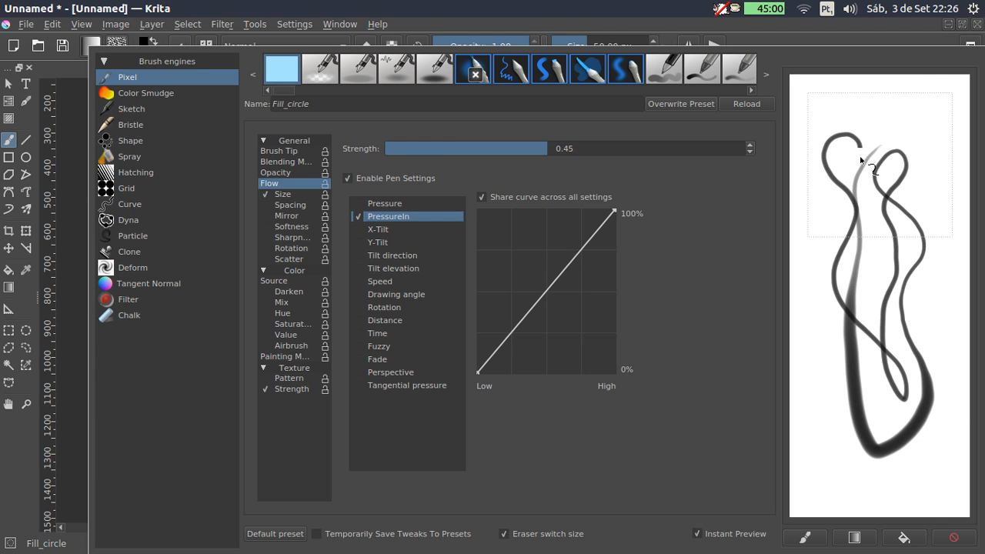
click(954, 537)
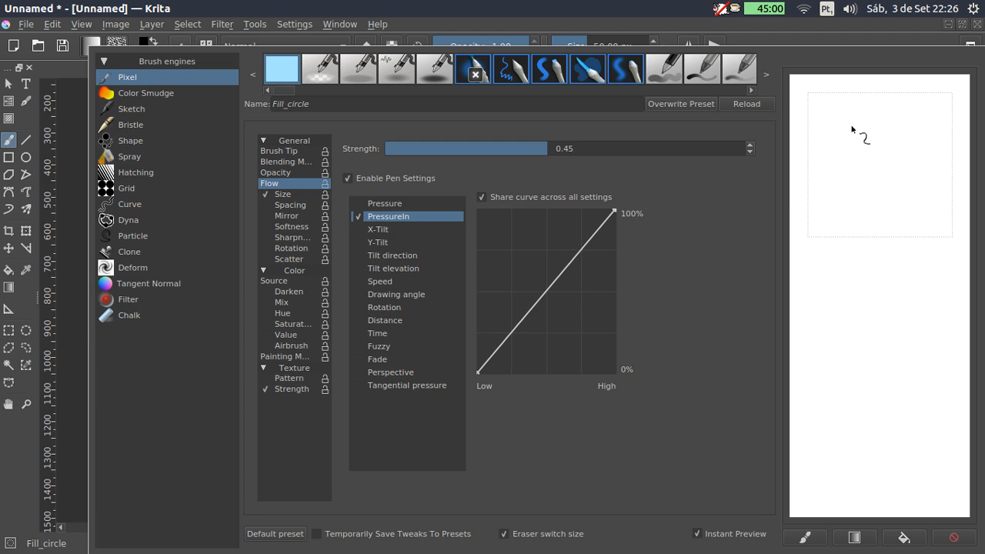
mouse_move(852, 127)
mouse_down()
mouse_move(839, 267)
mouse_move(845, 307)
mouse_move(869, 343)
mouse_move(896, 324)
mouse_move(843, 268)
mouse_move(865, 260)
mouse_move(890, 286)
mouse_move(872, 235)
mouse_move(883, 232)
mouse_move(914, 275)
mouse_move(902, 320)
mouse_move(865, 336)
mouse_move(841, 397)
mouse_move(864, 454)
mouse_move(894, 468)
mouse_move(913, 444)
mouse_move(861, 404)
mouse_move(873, 379)
mouse_move(900, 391)
mouse_move(918, 383)
mouse_move(905, 338)
mouse_move(912, 317)
mouse_move(927, 315)
mouse_move(941, 184)
mouse_move(934, 154)
mouse_move(913, 139)
mouse_move(840, 145)
mouse_move(812, 167)
mouse_move(813, 218)
mouse_up()
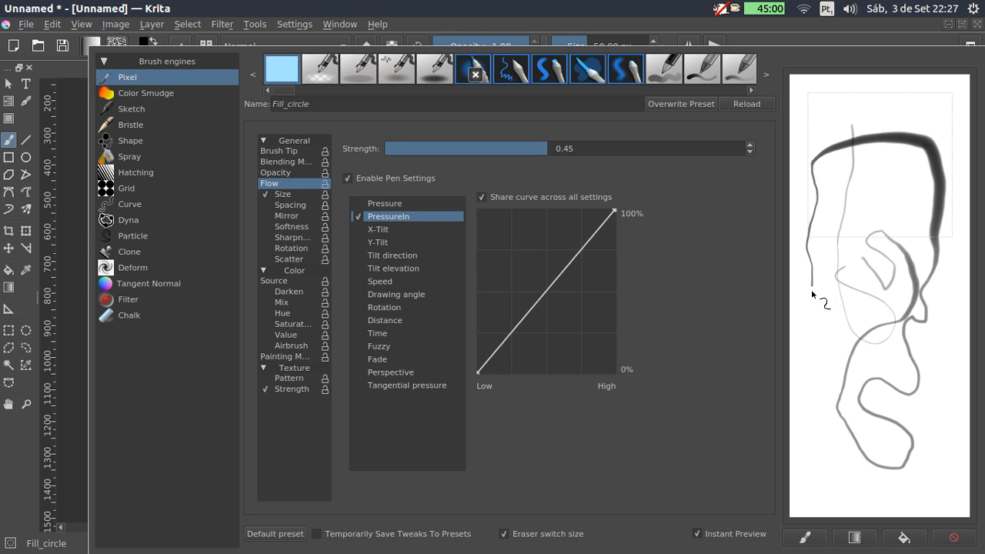
mouse_move(813, 292)
mouse_down()
mouse_move(805, 336)
mouse_move(816, 410)
mouse_move(826, 448)
mouse_move(862, 468)
mouse_move(884, 455)
mouse_move(879, 331)
mouse_move(870, 250)
mouse_move(843, 172)
mouse_move(860, 131)
mouse_move(898, 116)
mouse_move(908, 133)
mouse_move(901, 195)
mouse_move(914, 411)
mouse_move(913, 443)
mouse_move(882, 483)
mouse_move(835, 466)
mouse_move(815, 378)
mouse_move(851, 306)
mouse_move(818, 181)
mouse_move(840, 217)
mouse_move(833, 341)
mouse_move(844, 447)
mouse_up()
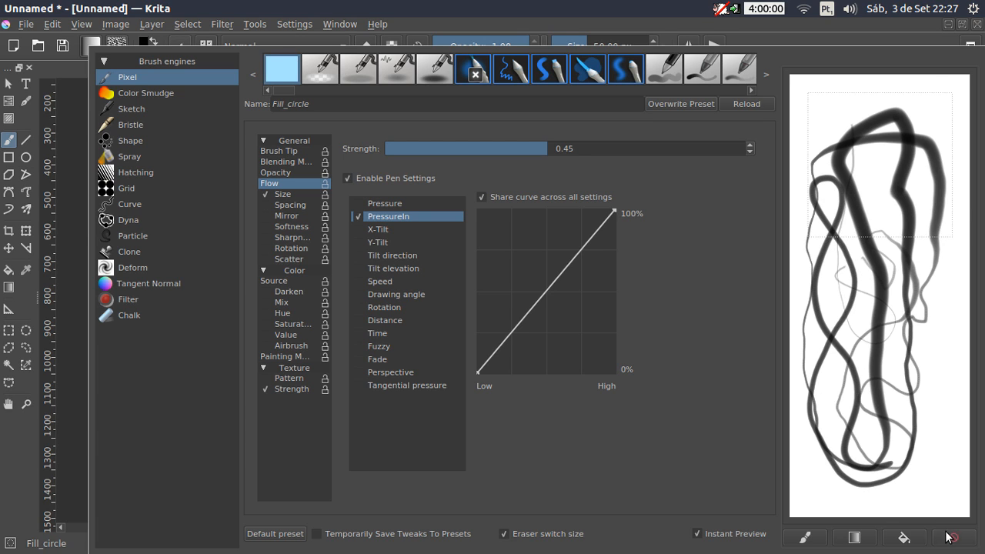
click(954, 537)
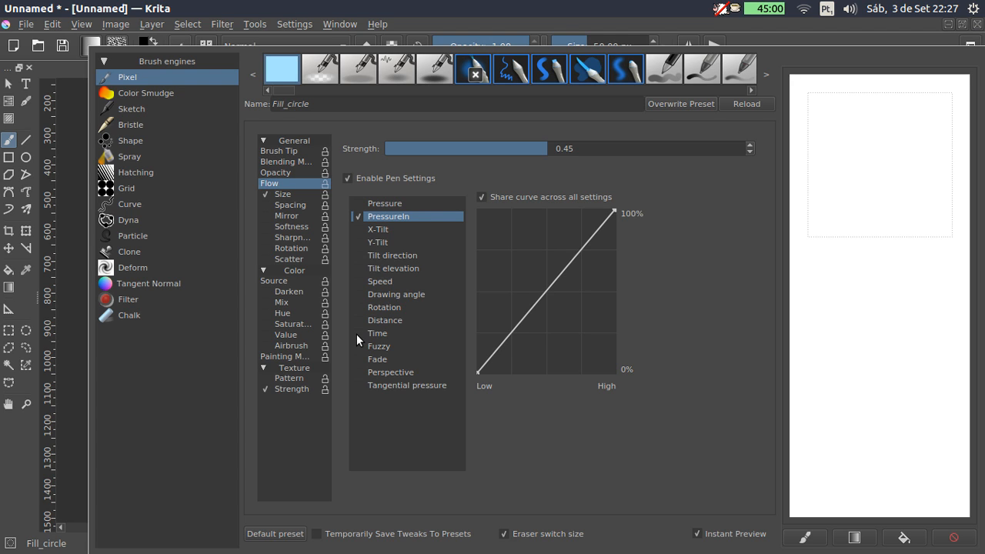
Step: Examine the curves of Flow's pen sensors, including Pressure, X-Tilt, Y-Tilt, Tilt direction, Tilt elevation, Rotation and Tangential pressure
click(377, 205)
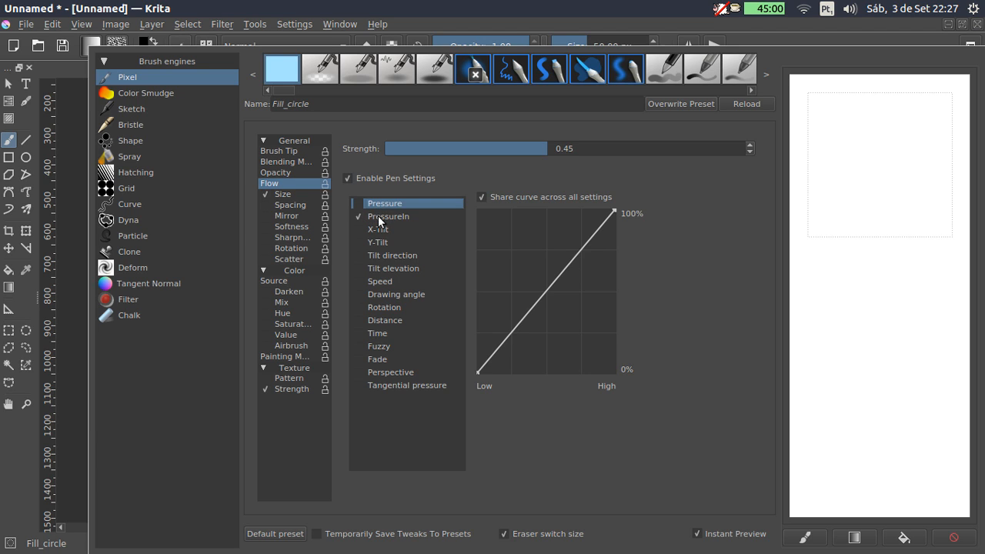
click(378, 216)
click(382, 229)
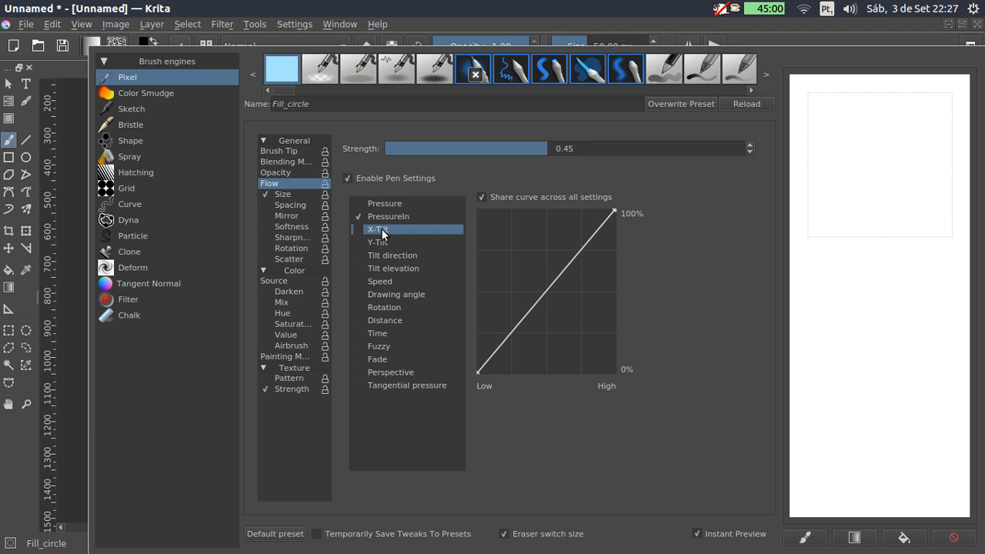
click(395, 243)
click(407, 258)
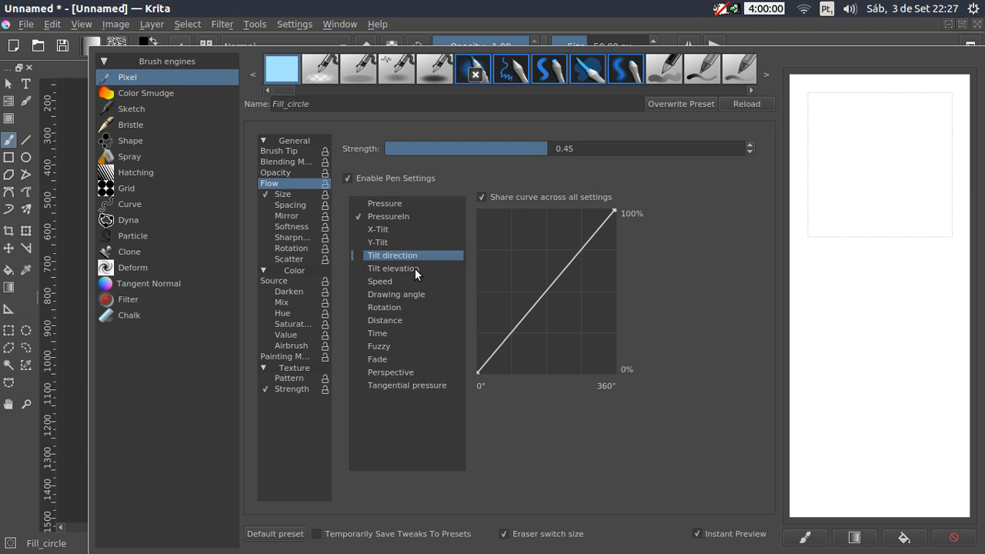
click(412, 271)
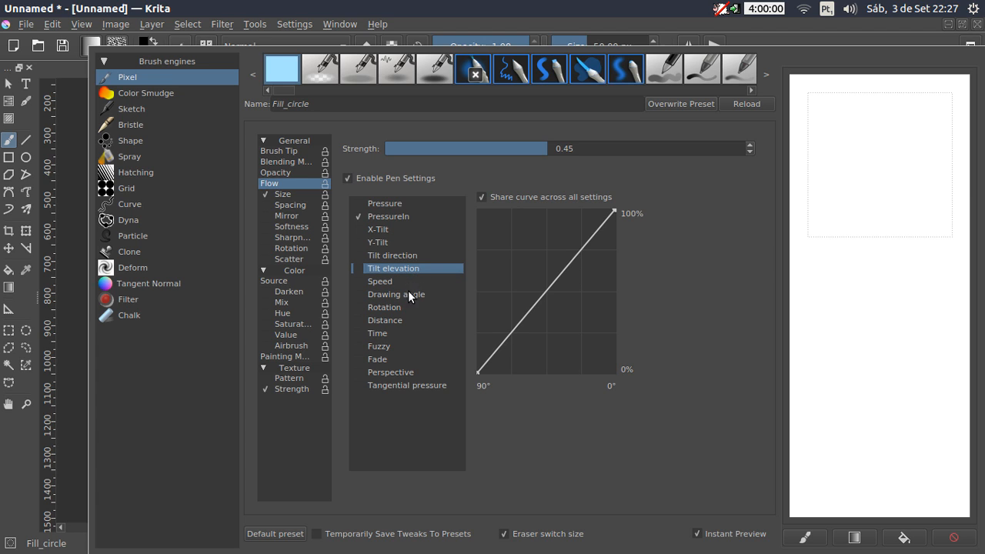
click(407, 307)
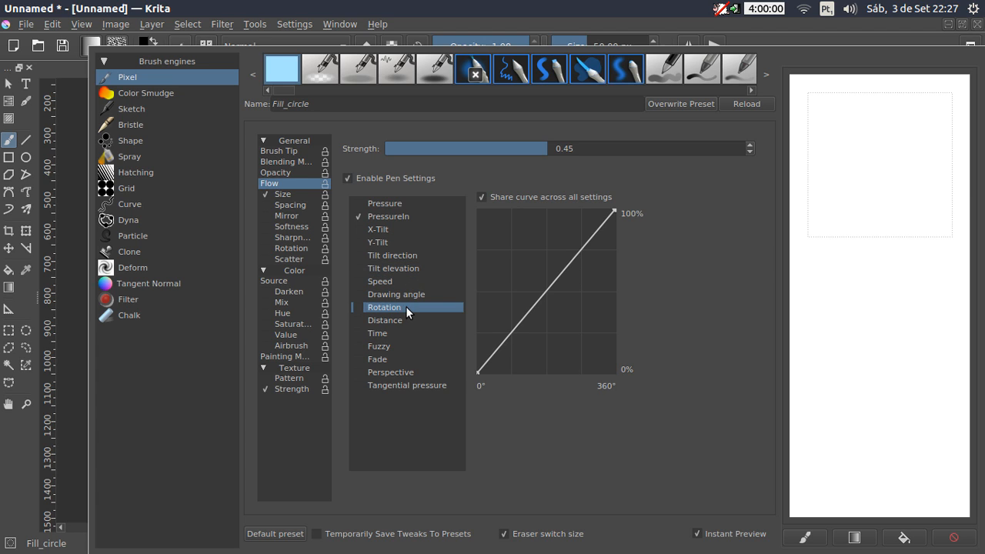
click(425, 388)
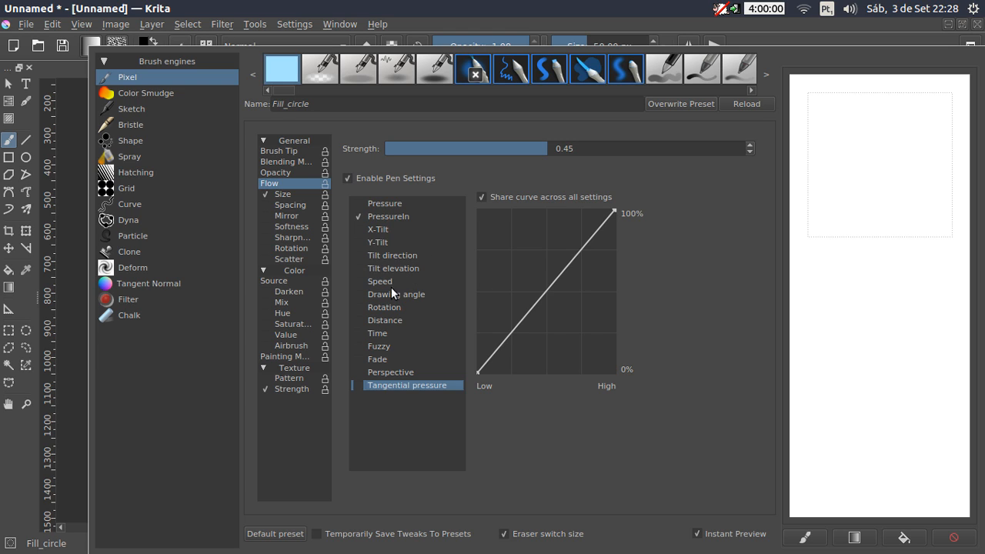
click(403, 268)
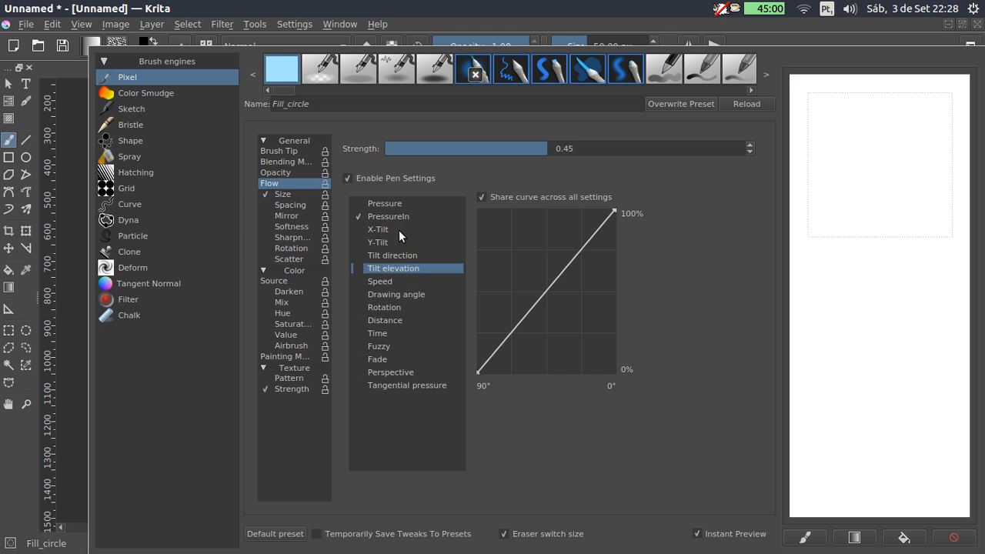
click(408, 254)
click(414, 270)
click(421, 386)
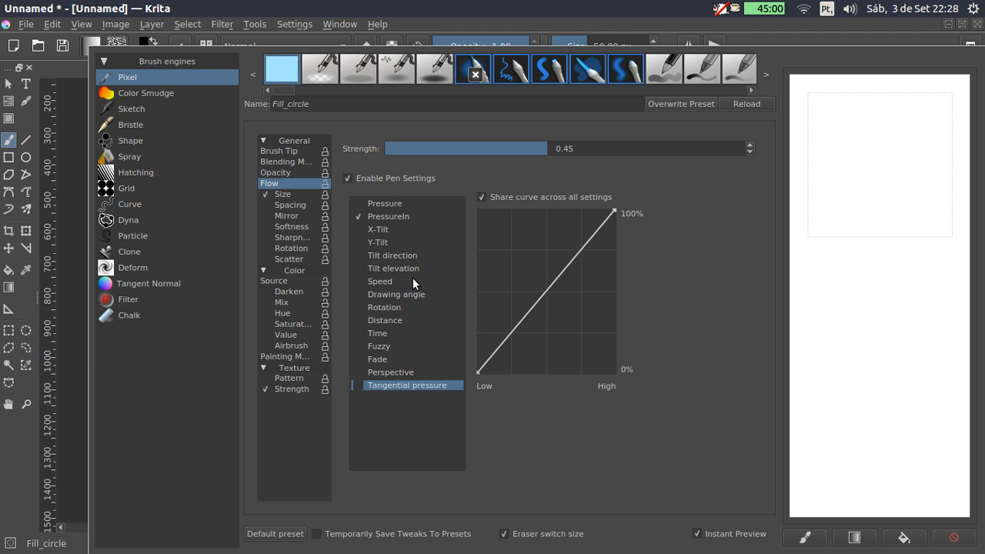
Step: Compare the curve ranges of Flow's X-Tilt, Y-Tilt, Tilt direction, Tilt elevation and Speed sensors with Pressure and PressureIn
click(417, 268)
click(414, 255)
click(416, 242)
click(415, 230)
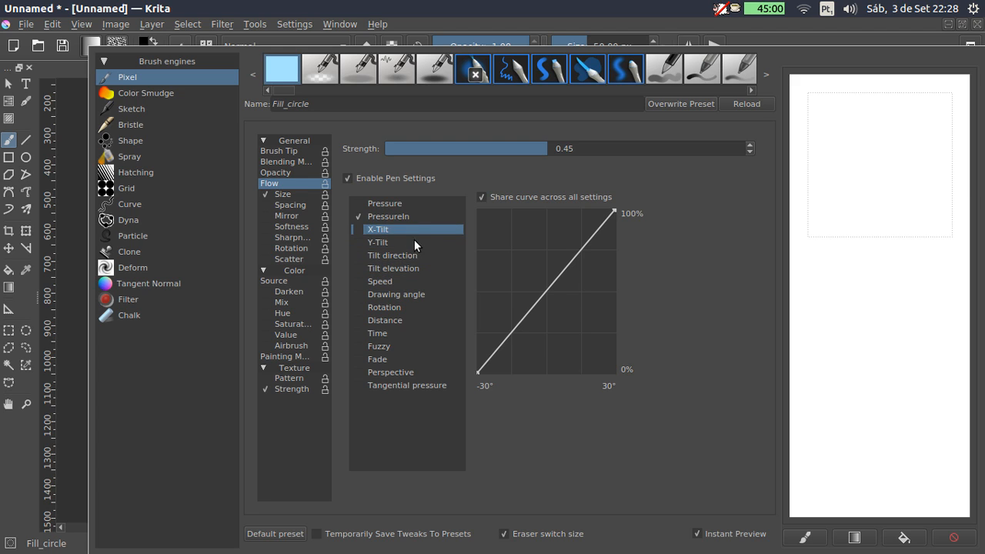
click(418, 256)
click(419, 269)
click(406, 242)
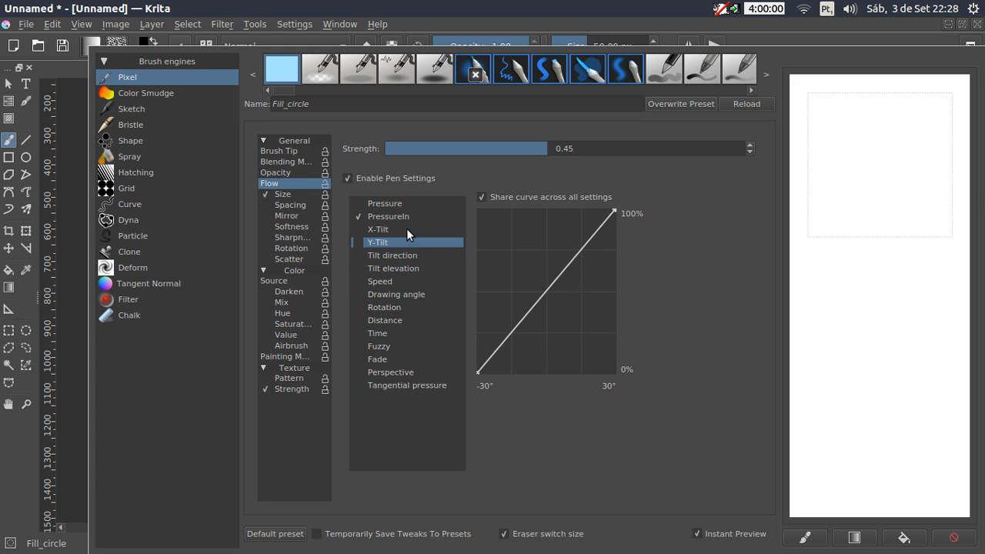
click(406, 230)
click(416, 258)
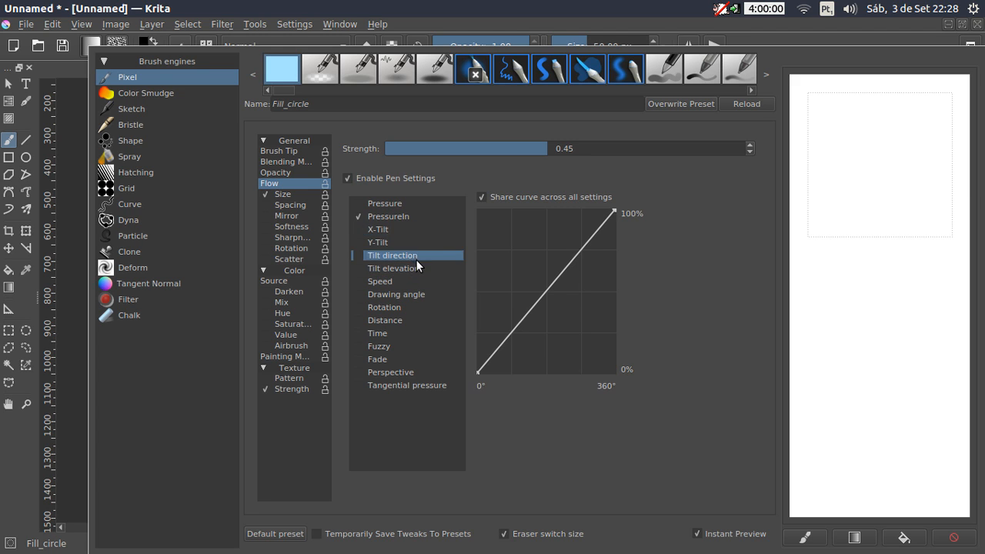
click(413, 266)
click(413, 243)
click(416, 231)
click(424, 258)
click(424, 269)
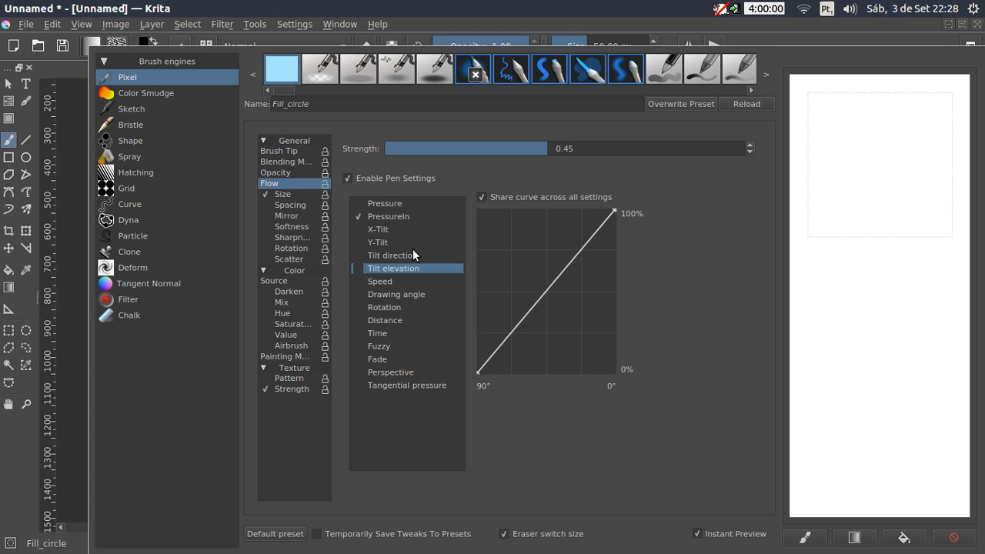
click(385, 281)
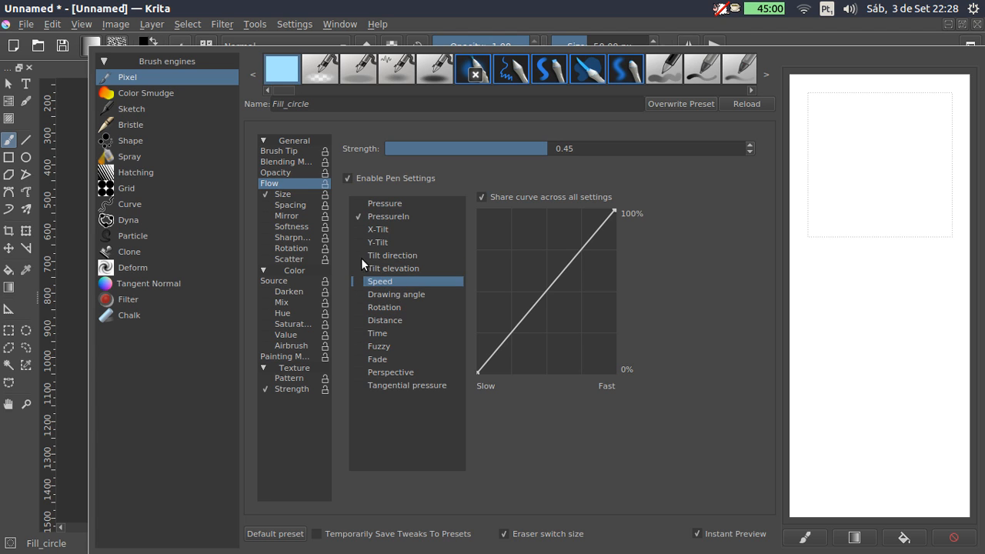
click(384, 204)
click(394, 216)
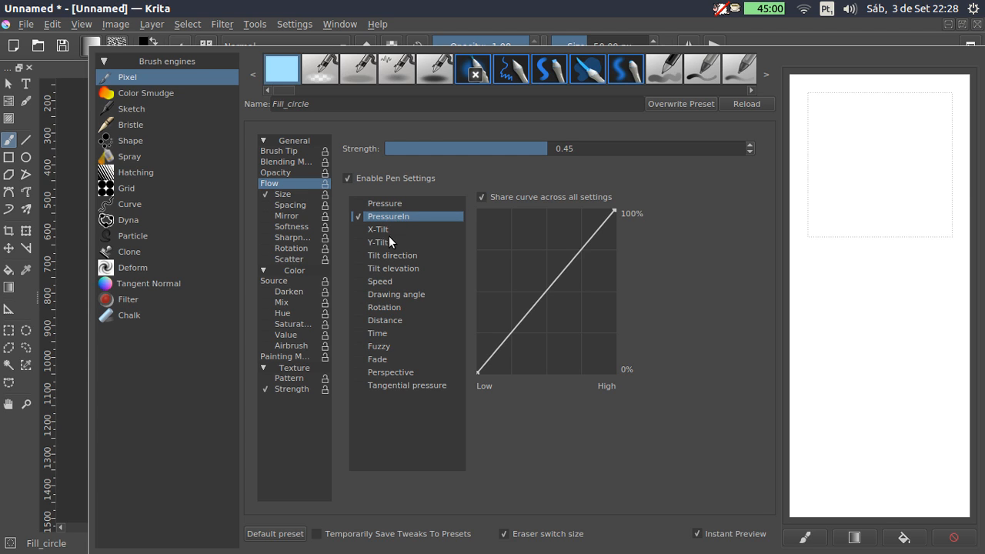
Step: Switch Flow's active sensor from PressureIn to Speed and paint winding test strokes at varying speeds in the scratchpad
click(382, 282)
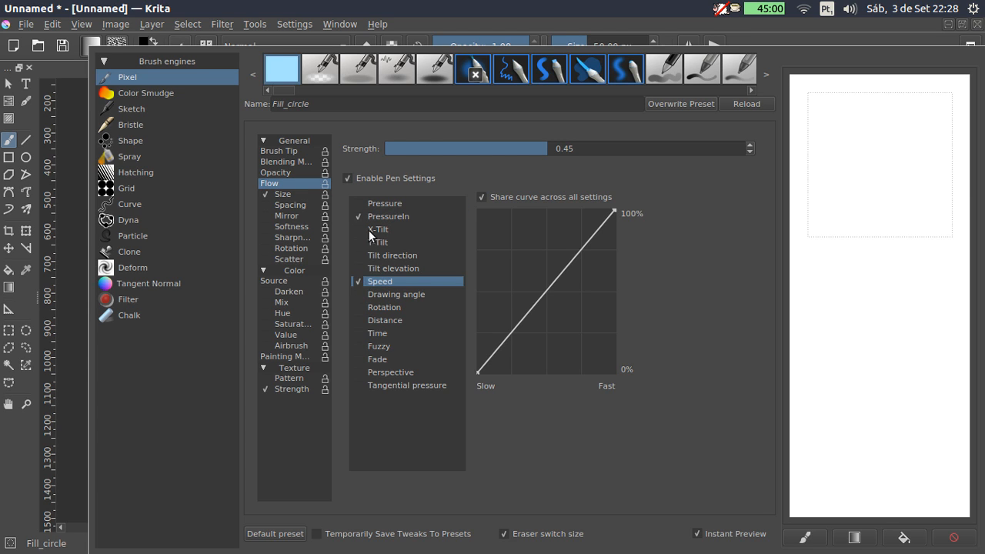
click(362, 217)
click(383, 282)
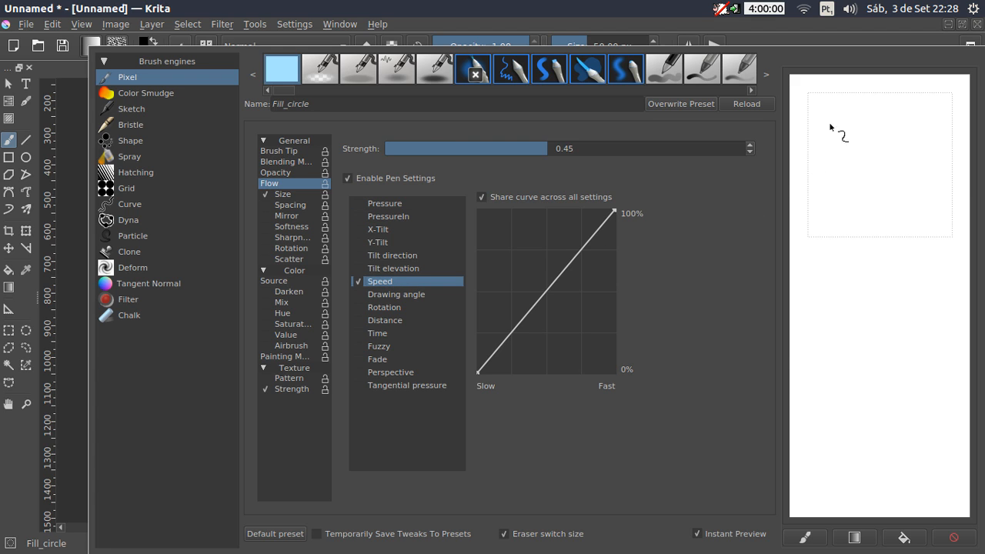
mouse_move(831, 127)
mouse_down()
mouse_move(871, 145)
mouse_move(795, 384)
mouse_move(878, 282)
mouse_move(919, 294)
mouse_move(869, 264)
mouse_move(908, 310)
mouse_move(905, 388)
mouse_move(875, 437)
mouse_move(900, 394)
mouse_move(856, 199)
mouse_move(892, 395)
mouse_move(803, 212)
mouse_move(837, 394)
mouse_move(812, 155)
mouse_move(710, 372)
mouse_up()
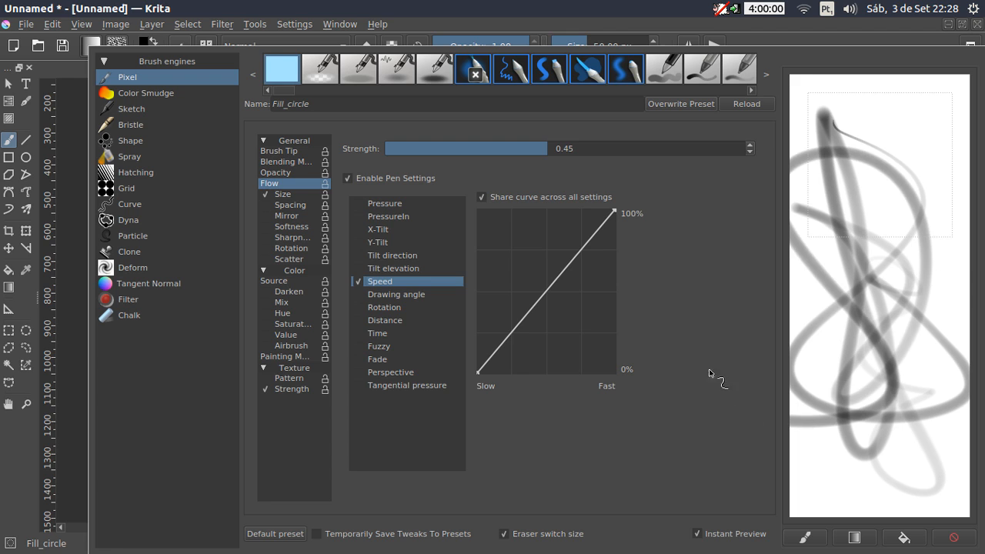
mouse_move(793, 200)
mouse_down()
mouse_move(832, 194)
mouse_move(801, 323)
mouse_move(816, 281)
mouse_move(841, 393)
mouse_move(862, 385)
mouse_up()
Step: Reverse the Speed curve to fall from near 100% at Slow to about 25% at Fast, and test it on a cleared scratchpad
drag(615, 216, 625, 334)
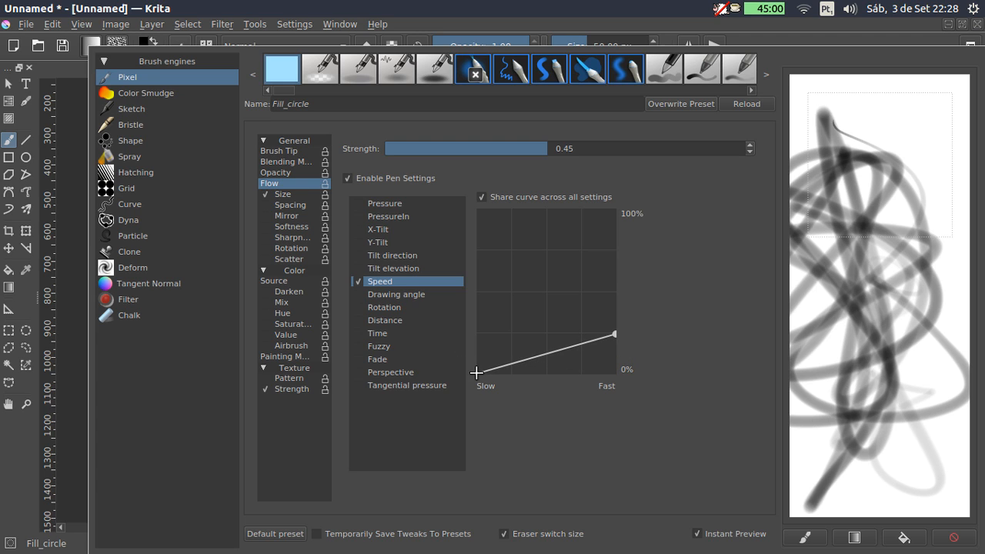
drag(477, 373, 472, 221)
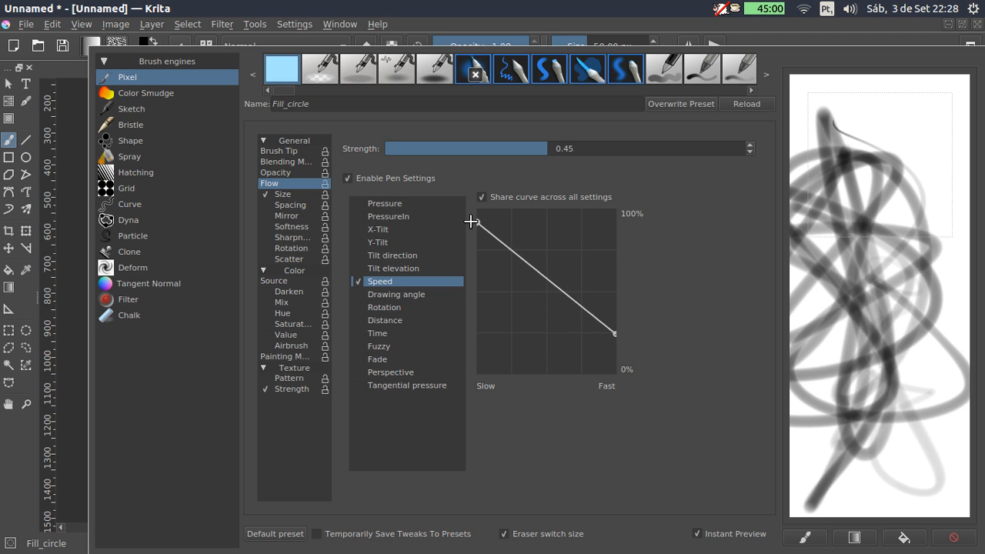
click(953, 539)
mouse_move(822, 111)
mouse_down()
mouse_move(862, 125)
mouse_move(885, 202)
mouse_move(938, 276)
mouse_move(862, 120)
mouse_move(878, 329)
mouse_move(899, 423)
mouse_move(844, 152)
mouse_move(806, 154)
mouse_move(862, 245)
mouse_move(847, 281)
mouse_move(815, 202)
mouse_up()
Step: Paint fast and slow looping strokes across the canvas with the reversed Speed curve, and clear the layer
click(605, 35)
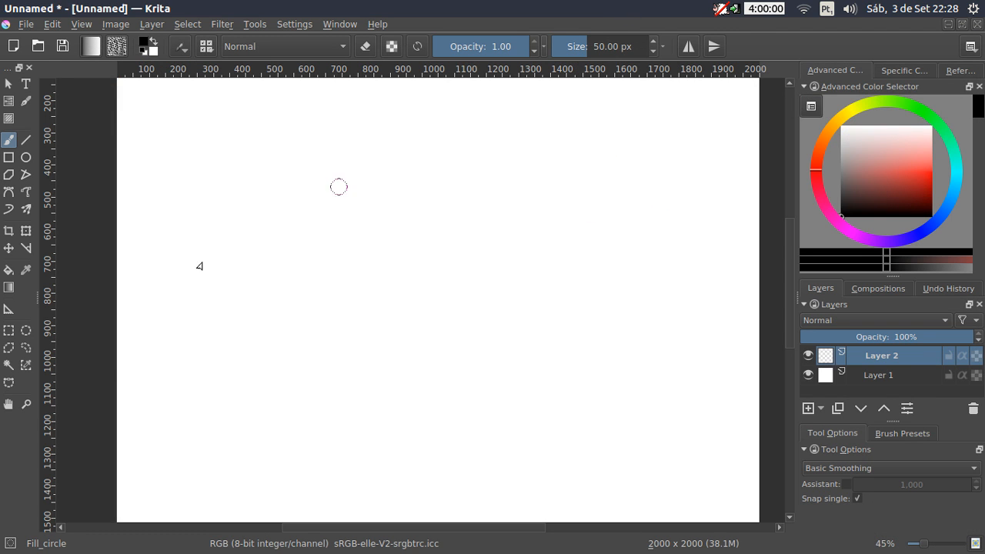
mouse_move(367, 257)
mouse_down()
mouse_move(90, 323)
mouse_move(162, 431)
mouse_move(585, 288)
mouse_move(535, 278)
mouse_move(352, 449)
mouse_move(650, 408)
mouse_move(671, 434)
mouse_move(716, 390)
mouse_move(246, 350)
mouse_move(414, 389)
mouse_move(530, 323)
mouse_up()
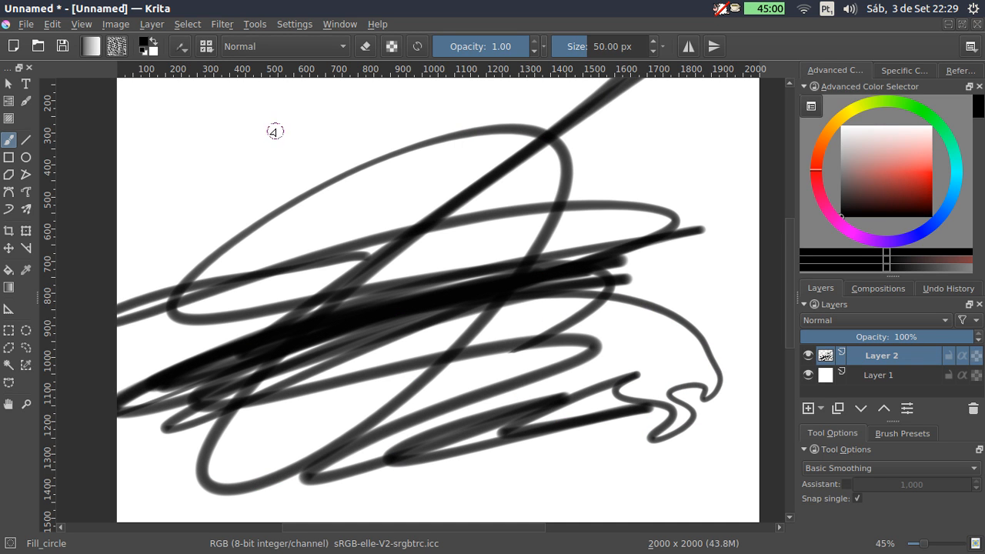
key(Delete)
Step: Switch Flow's active sensor from Speed to Drawing angle in the brush settings and clear the scratchpad
click(187, 51)
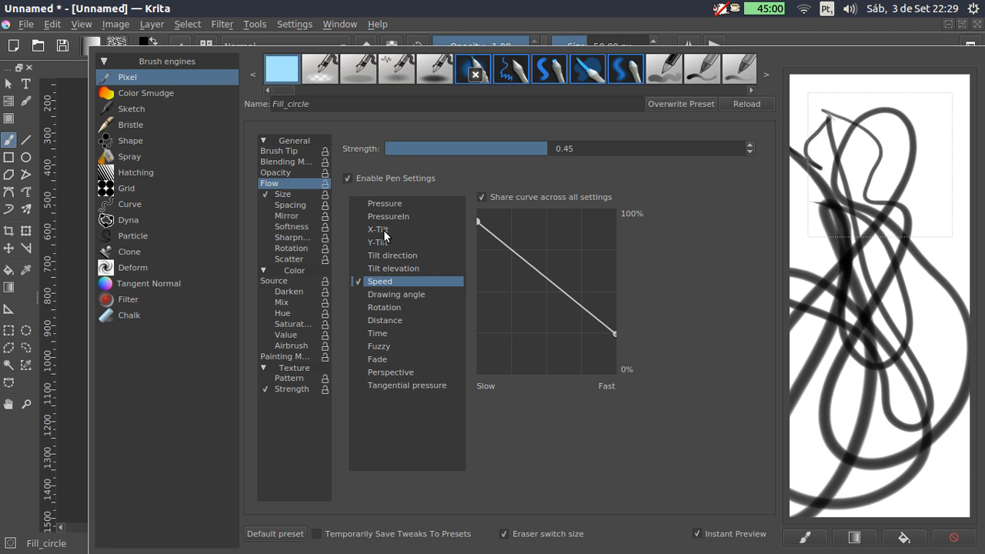
click(378, 292)
click(359, 295)
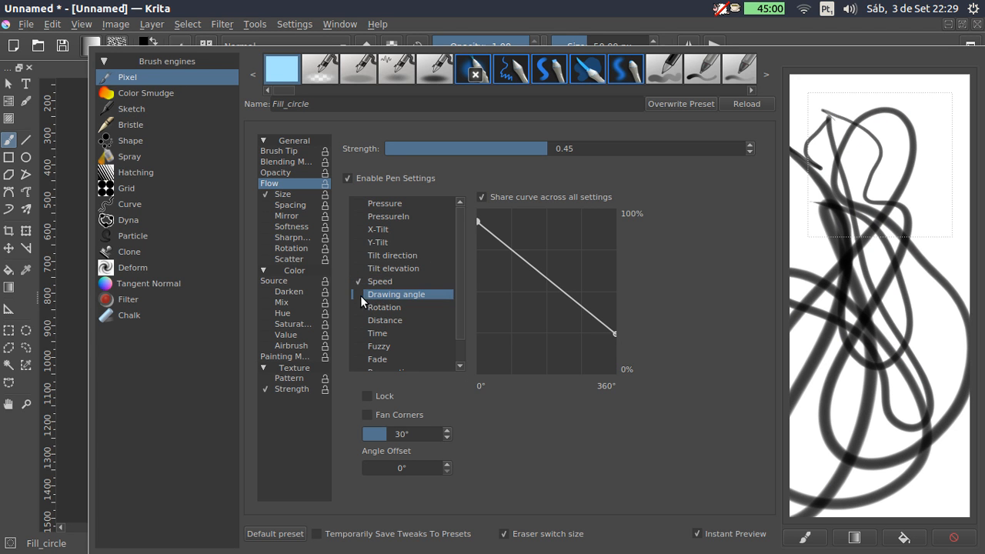
click(357, 282)
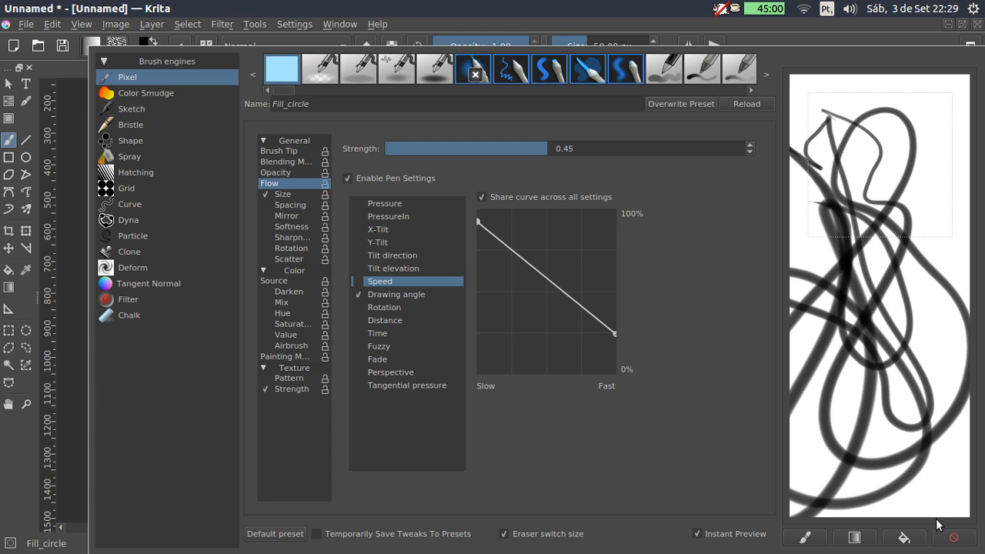
click(954, 537)
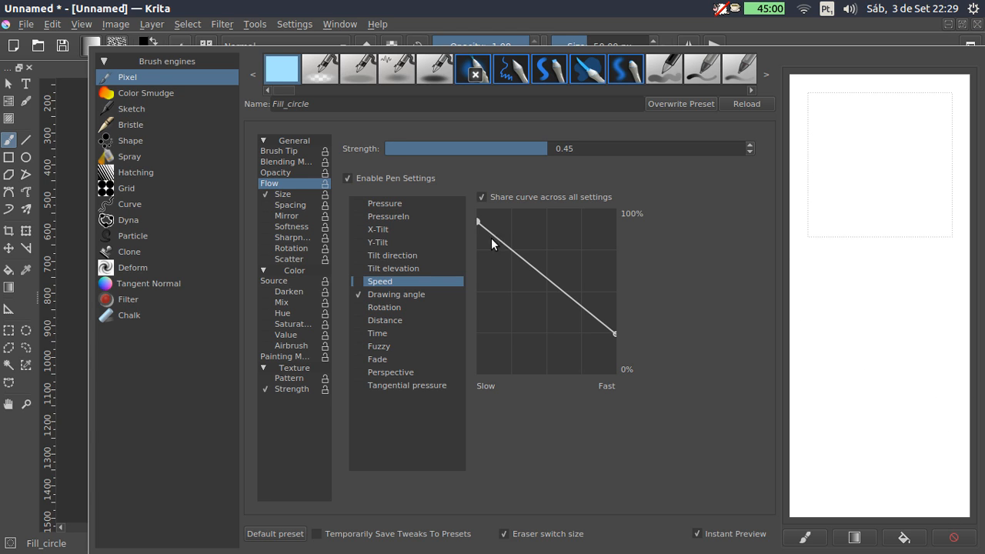
Step: Restore the shared curve to a rise from 0% to 100% and paint strokes in many directions in the scratchpad
drag(477, 223, 484, 399)
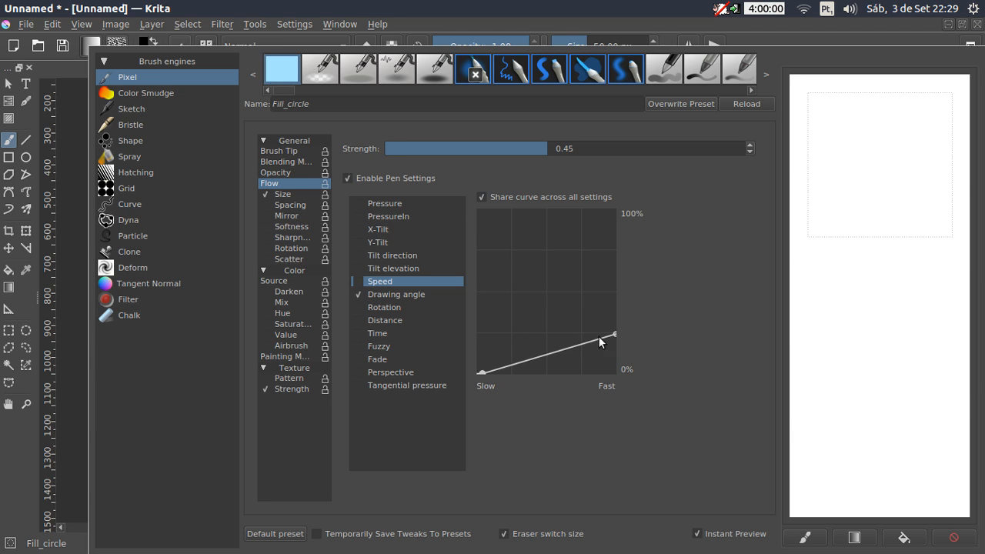
drag(615, 334, 620, 194)
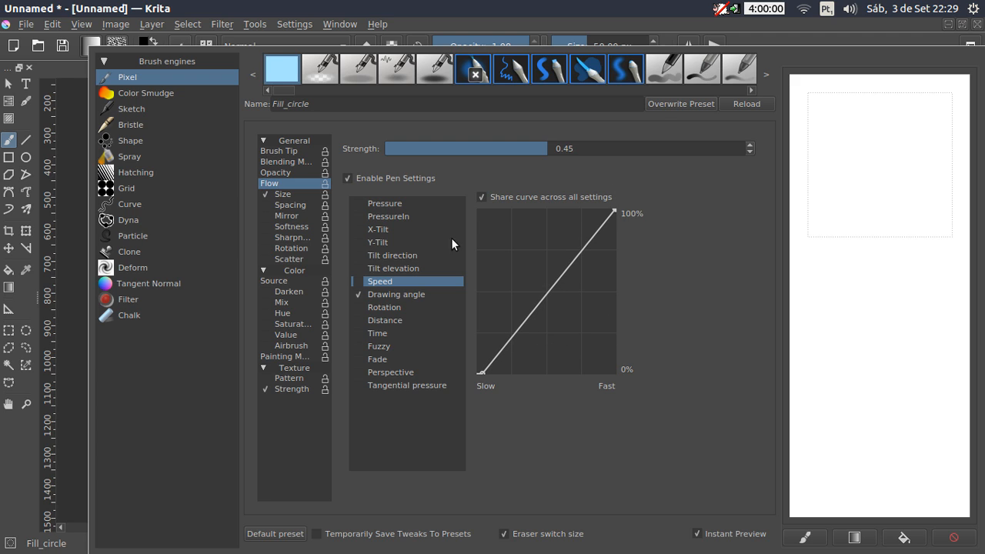
mouse_move(820, 173)
mouse_down()
mouse_move(912, 160)
mouse_move(939, 176)
mouse_move(877, 347)
mouse_move(864, 443)
mouse_move(877, 431)
mouse_move(865, 109)
mouse_move(838, 140)
mouse_move(869, 211)
mouse_move(921, 242)
mouse_move(816, 324)
mouse_move(931, 357)
mouse_move(926, 396)
mouse_move(799, 377)
mouse_move(814, 458)
mouse_move(917, 447)
mouse_move(938, 493)
mouse_move(822, 394)
mouse_move(850, 444)
mouse_move(918, 468)
mouse_move(877, 394)
mouse_move(917, 434)
mouse_move(950, 413)
mouse_move(857, 436)
mouse_up()
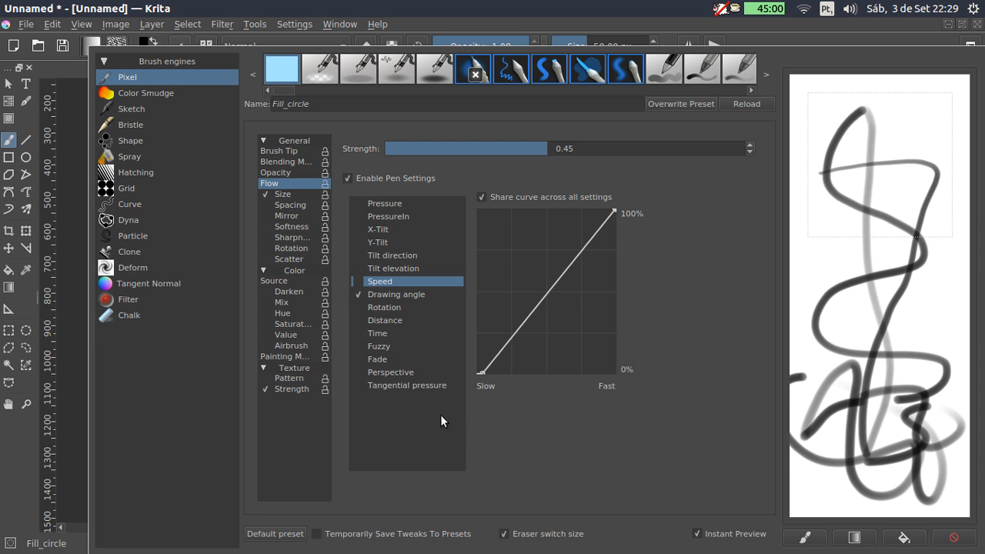
Step: Review the Drawing angle and Rotation sensor options, and switch Flow's active sensor from Drawing angle to Distance
click(406, 295)
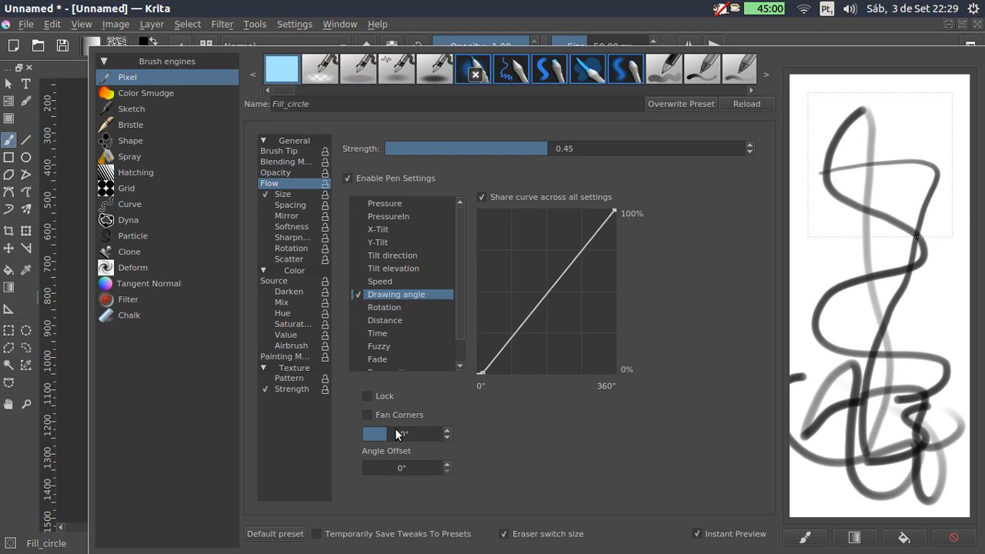
click(374, 308)
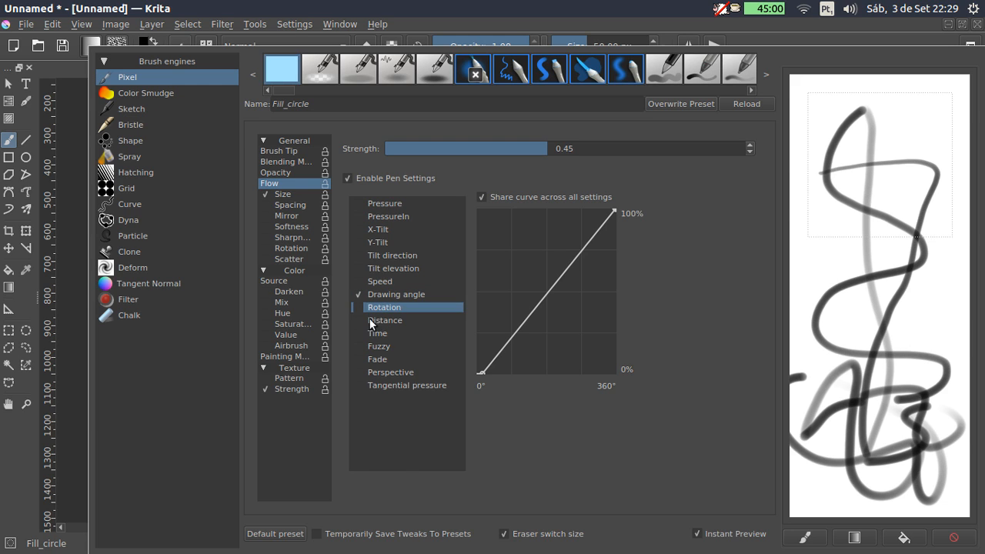
click(371, 321)
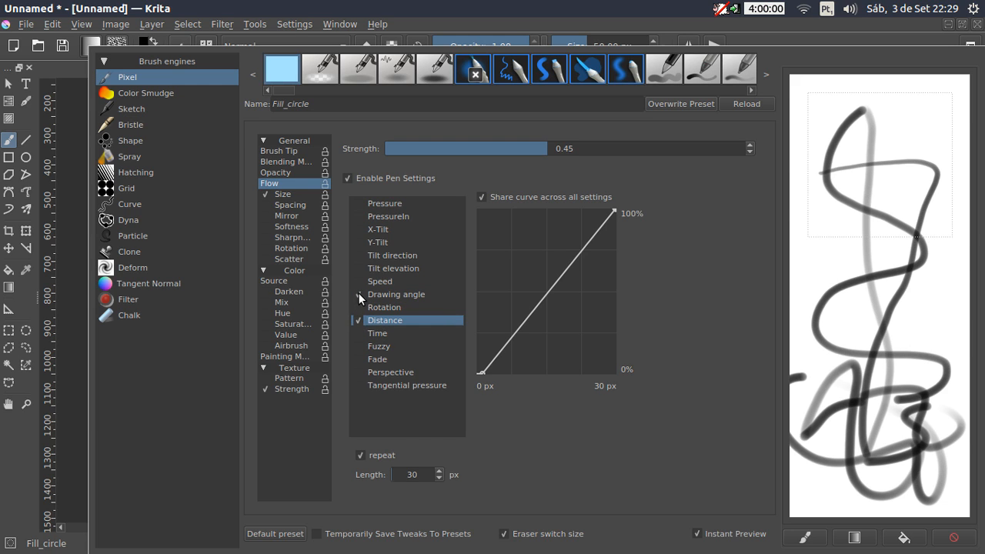
click(358, 294)
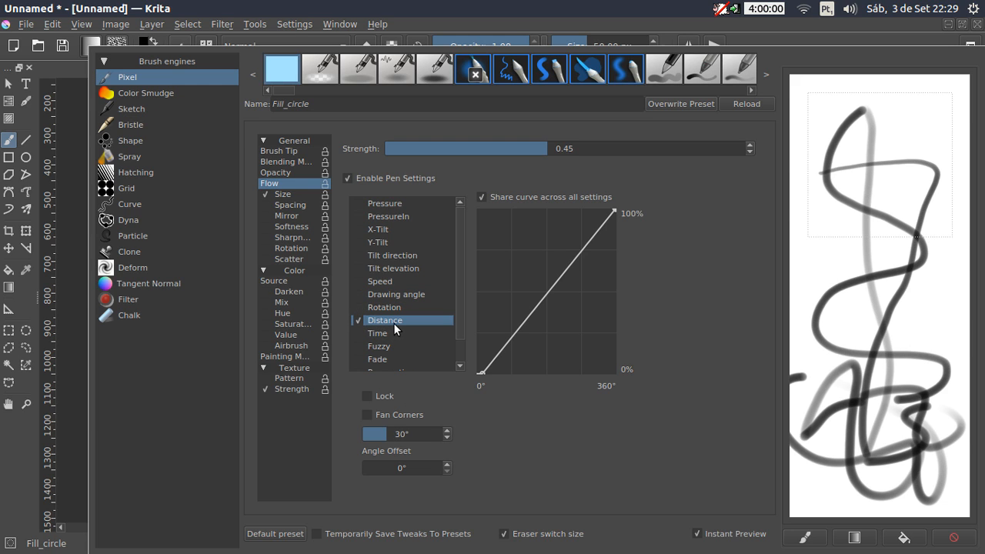
click(393, 323)
Step: Set the Distance sensor's length to 1,017 px and reverse its curve to fall from 100% to 0%
click(401, 474)
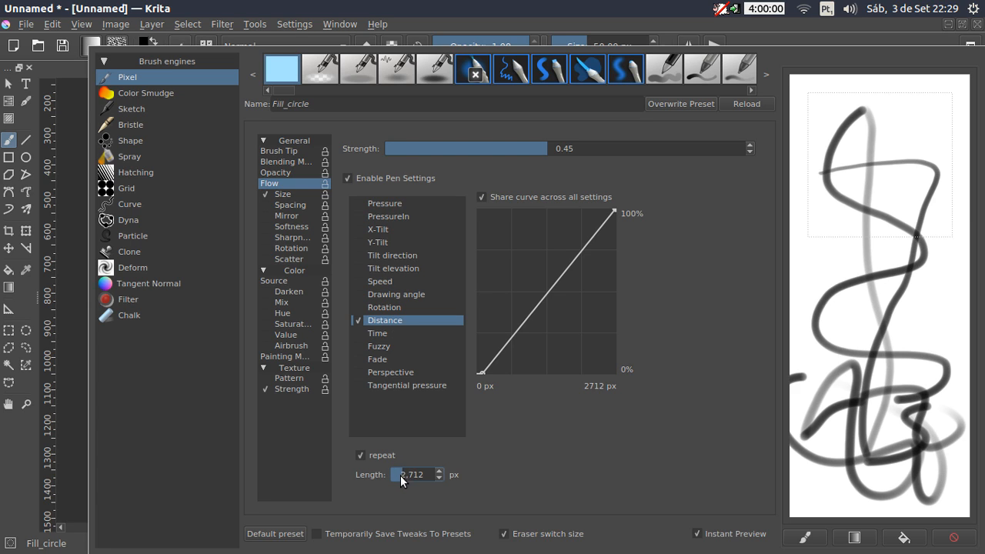
drag(481, 372, 463, 202)
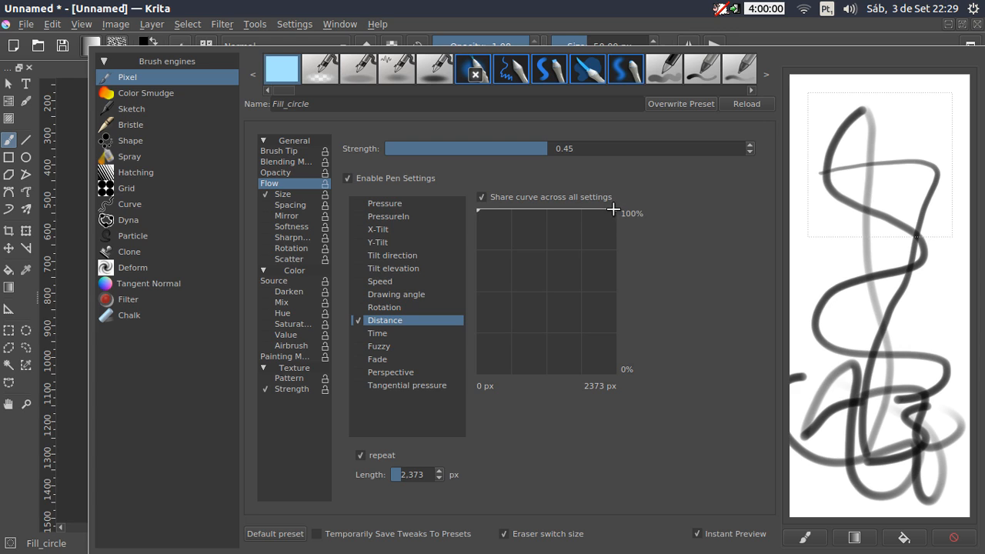
drag(614, 208, 631, 385)
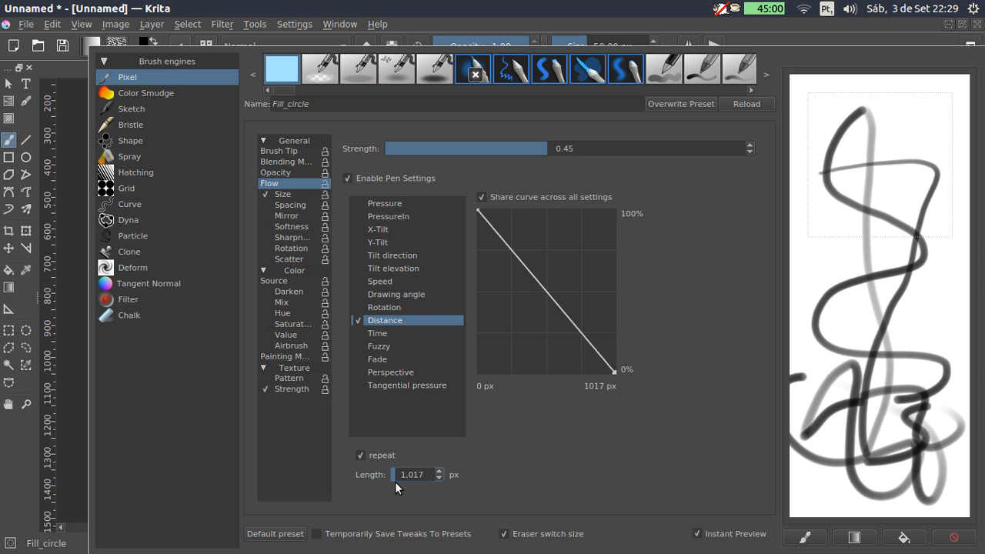
Step: Paint one long winding stroke across the canvas to test the repeating Distance fade
click(457, 10)
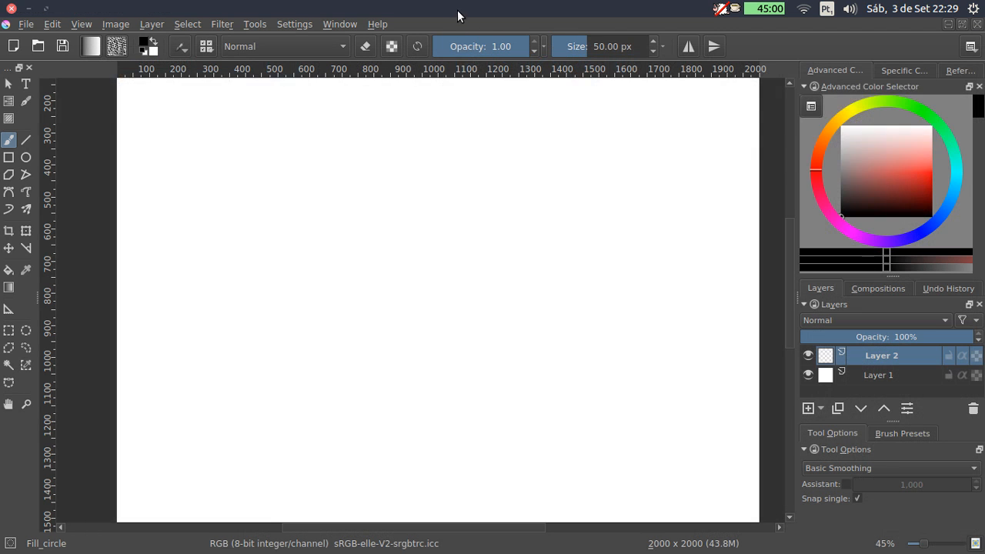
mouse_move(163, 154)
mouse_down()
mouse_move(241, 132)
mouse_move(590, 125)
mouse_move(688, 296)
mouse_move(359, 328)
mouse_move(263, 476)
mouse_move(675, 420)
mouse_move(359, 236)
mouse_move(484, 208)
mouse_move(504, 163)
mouse_up()
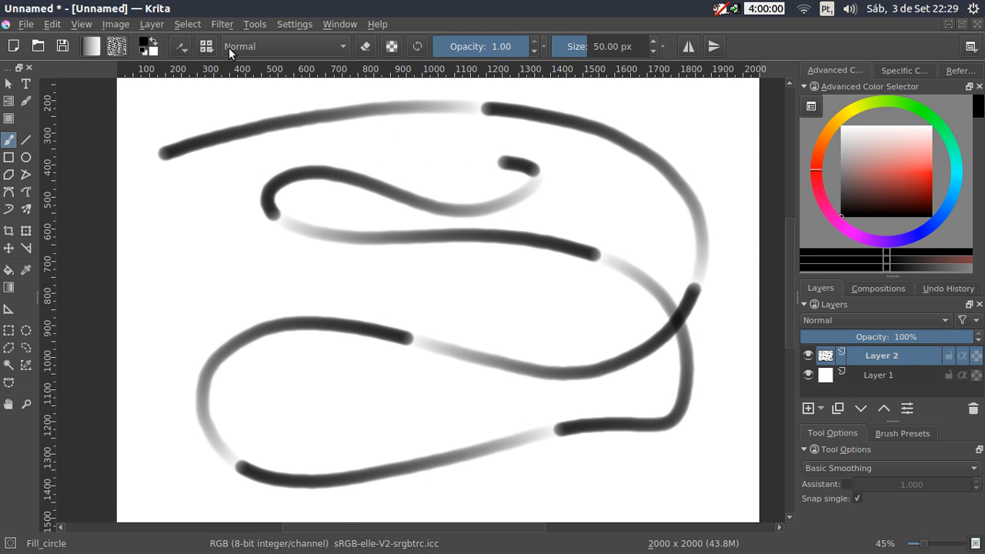
Step: Turn off repeat for the Distance sensor and paint three separate strokes on the canvas over the long stroke
click(187, 47)
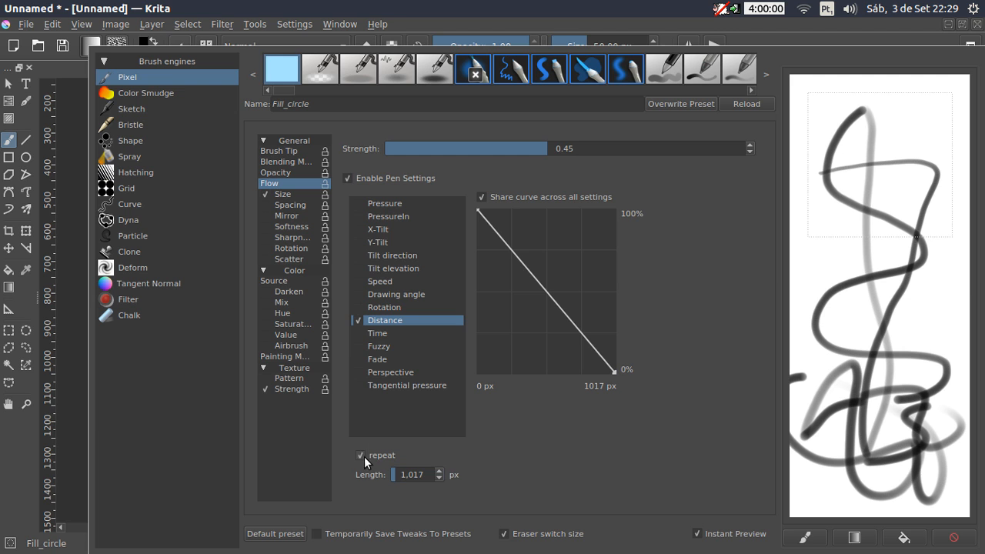
click(427, 11)
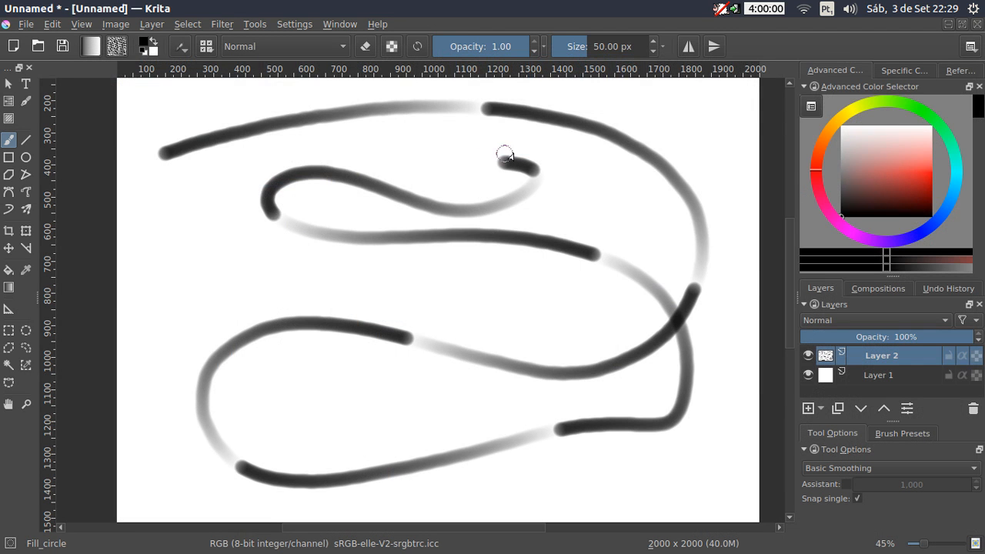
mouse_move(508, 151)
mouse_down()
mouse_move(439, 153)
mouse_move(202, 227)
mouse_up()
drag(613, 184, 305, 256)
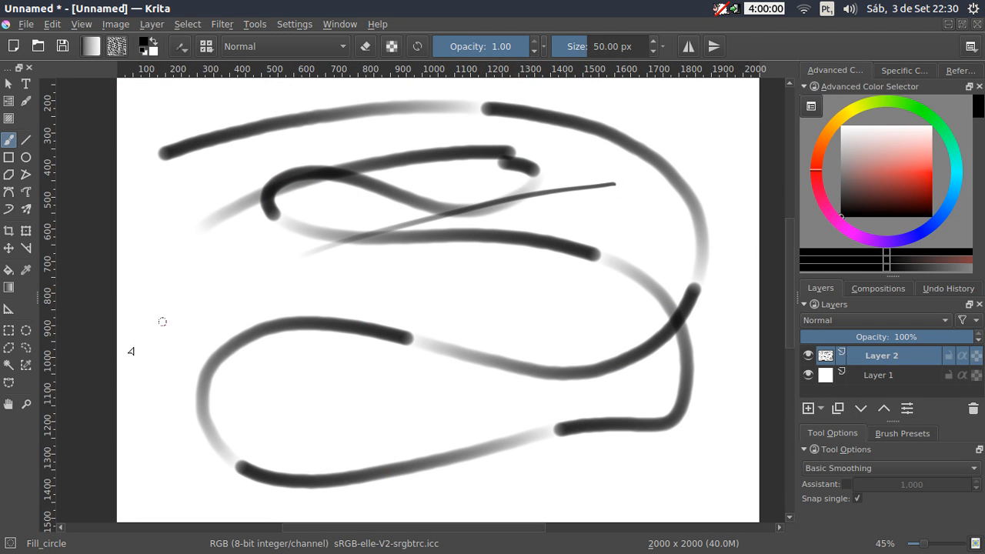
drag(649, 260, 321, 351)
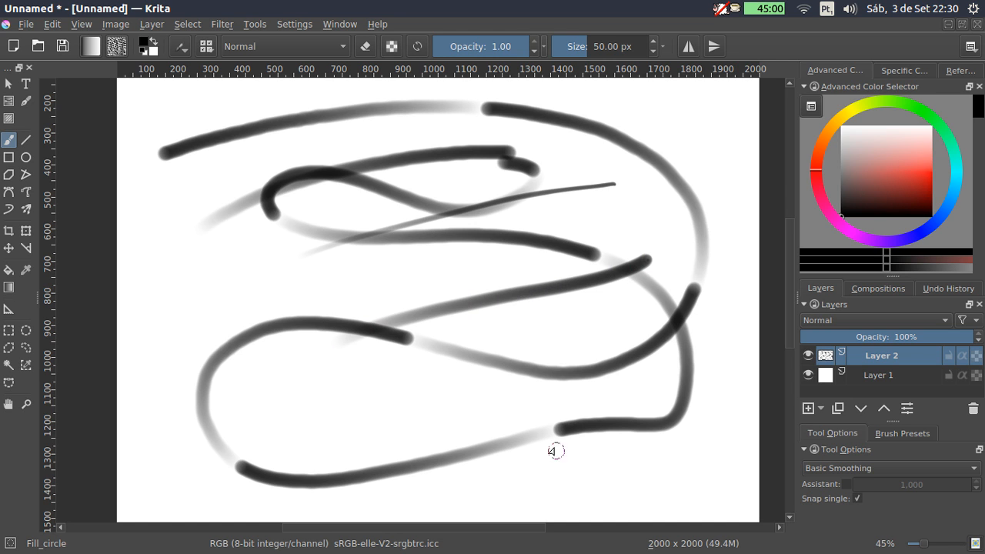
Step: Clear the layer and paint three curved strokes that fade out along their length on the empty canvas
key(Delete)
drag(296, 198, 474, 304)
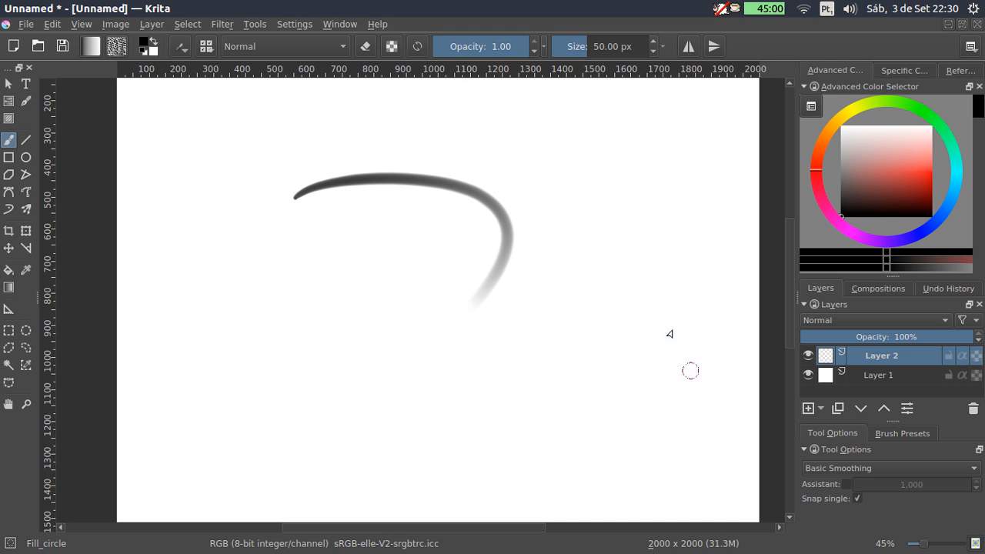
mouse_move(379, 235)
mouse_down()
mouse_move(578, 258)
mouse_move(548, 286)
mouse_up()
mouse_move(379, 281)
mouse_down()
mouse_move(493, 277)
mouse_move(331, 397)
mouse_up()
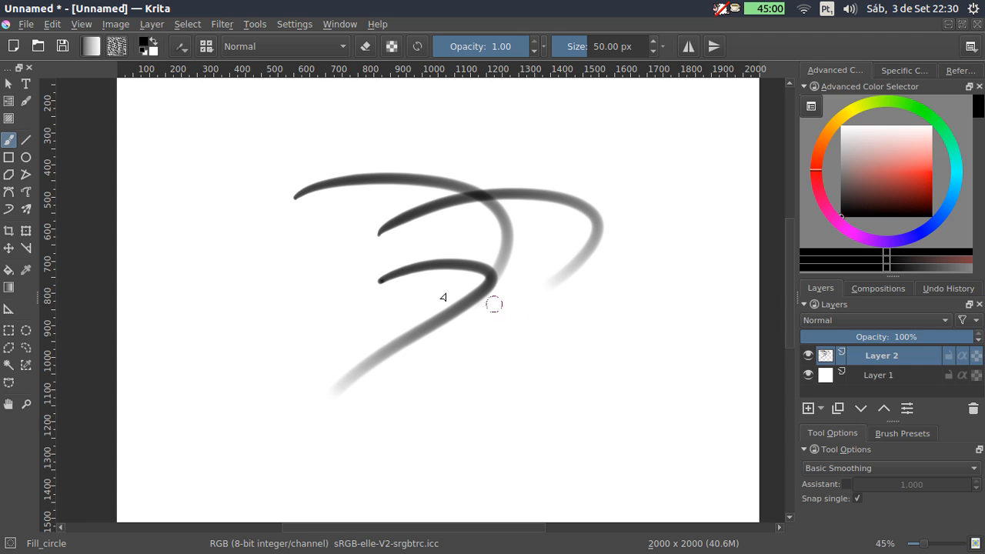
Step: Switch the brush's Flow sensor from Distance to Time, keeping the 3 s repeating duration
click(184, 46)
click(386, 335)
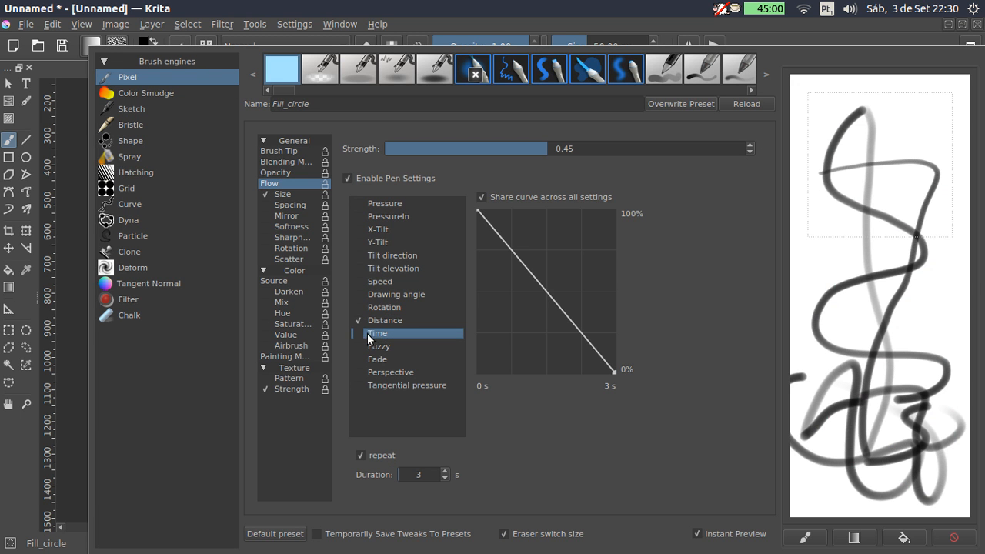
click(359, 333)
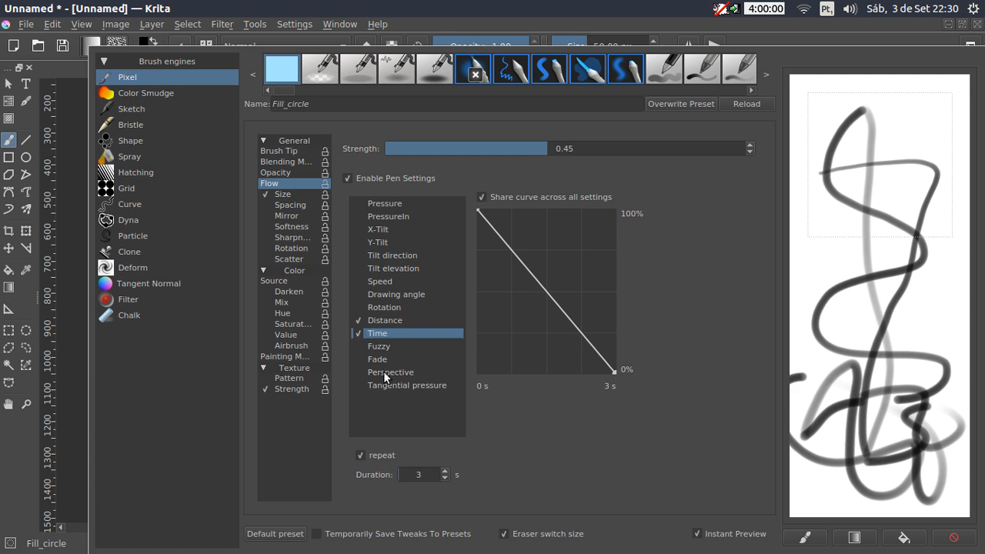
click(358, 321)
click(361, 334)
click(428, 22)
Step: Paint one long looping stroke on the cleared layer to test the repeating Time sensor, and clear the layer again
key(Delete)
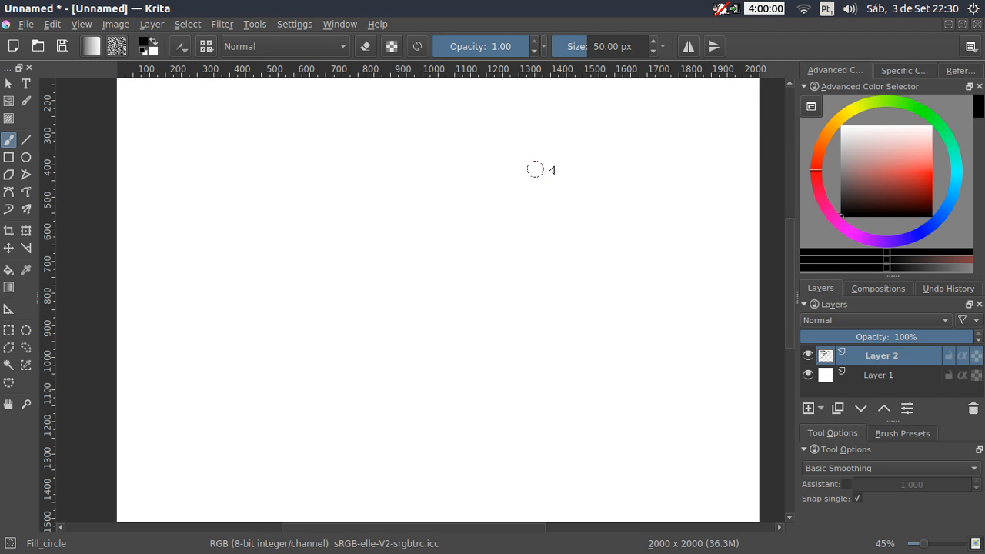
mouse_move(605, 153)
mouse_down()
mouse_move(530, 146)
mouse_move(224, 220)
mouse_move(593, 303)
mouse_move(446, 125)
mouse_move(517, 297)
mouse_move(505, 468)
mouse_move(203, 189)
mouse_move(528, 382)
mouse_move(542, 202)
mouse_move(602, 399)
mouse_move(241, 414)
mouse_move(396, 281)
mouse_move(645, 411)
mouse_move(305, 207)
mouse_move(558, 301)
mouse_move(627, 245)
mouse_up()
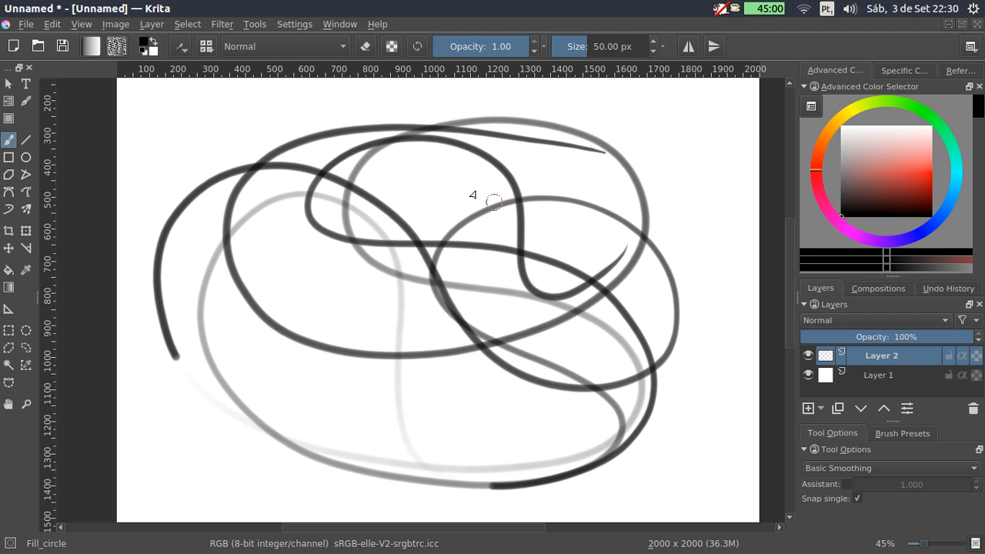
key(Delete)
Step: Switch the Flow sensor from Time to Fuzzy and try it with a short stroke on the scratchpad
click(182, 47)
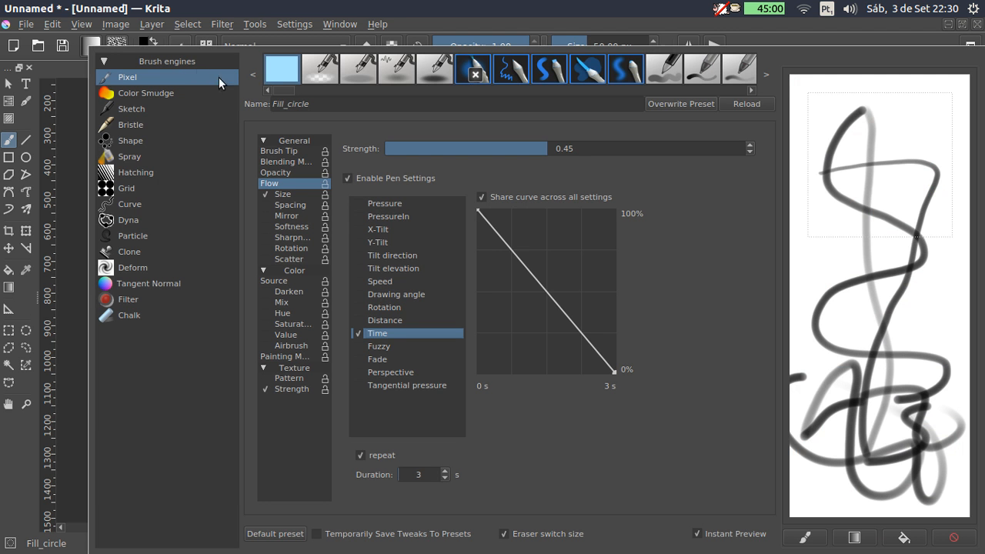
click(389, 347)
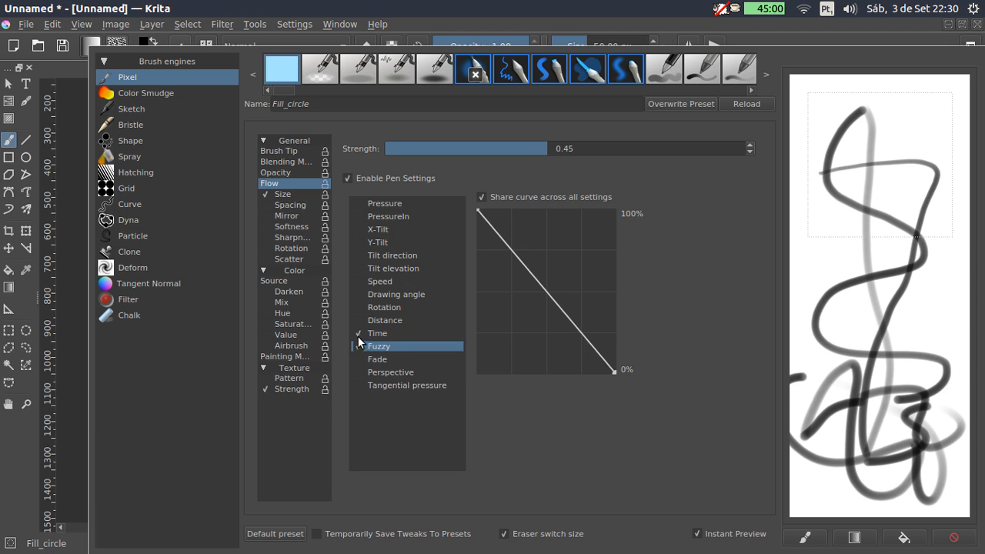
click(358, 333)
click(358, 346)
mouse_move(820, 182)
mouse_down()
mouse_move(830, 247)
mouse_move(867, 348)
mouse_up()
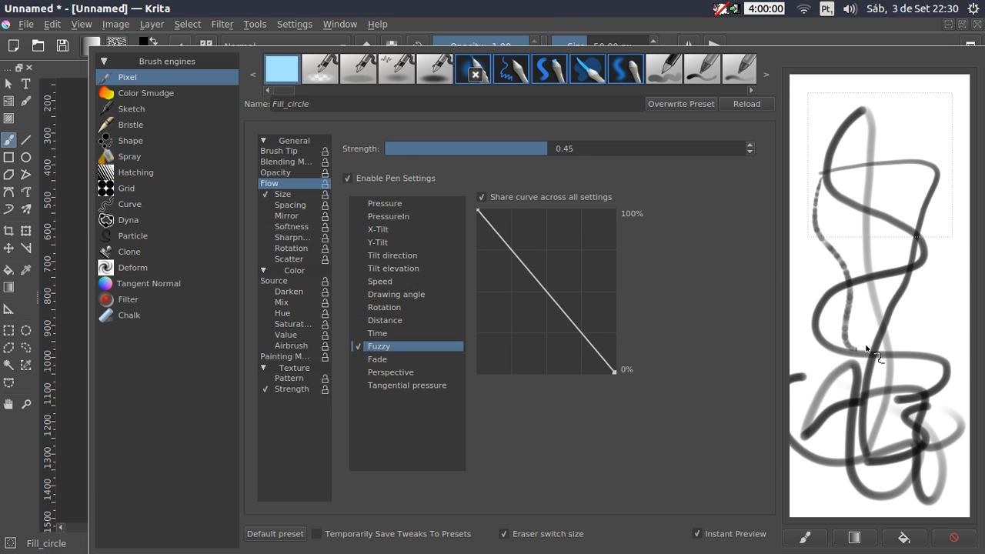
click(573, 7)
Step: Paint one long looping stroke across the canvas to test the Fuzzy sensor, and undo it
mouse_move(633, 195)
mouse_down()
mouse_move(428, 199)
mouse_move(242, 293)
mouse_move(333, 349)
mouse_move(639, 344)
mouse_move(726, 406)
mouse_move(543, 275)
mouse_move(250, 278)
mouse_move(376, 239)
mouse_move(399, 399)
mouse_move(469, 308)
mouse_move(326, 285)
mouse_move(442, 333)
mouse_move(495, 269)
mouse_move(362, 231)
mouse_up()
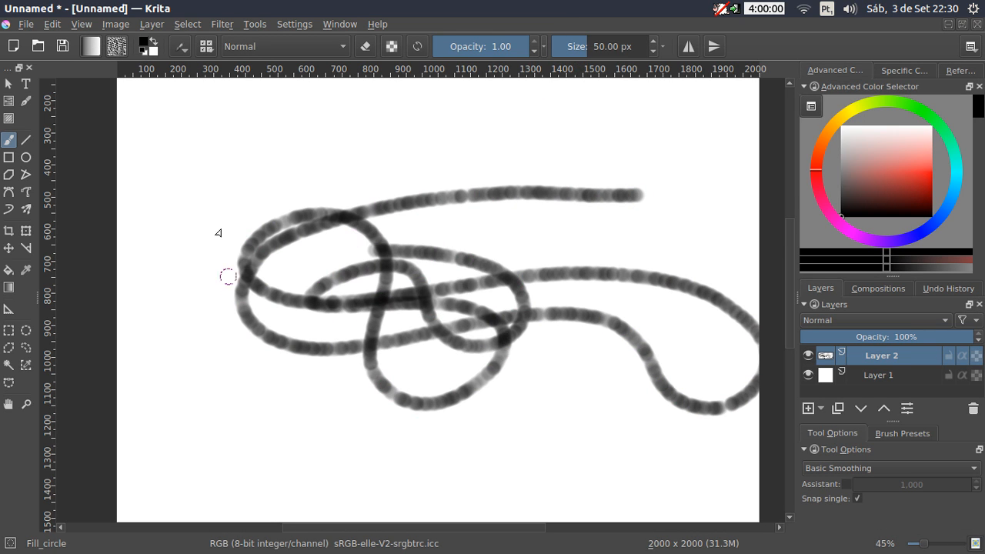
key(ctrl+z)
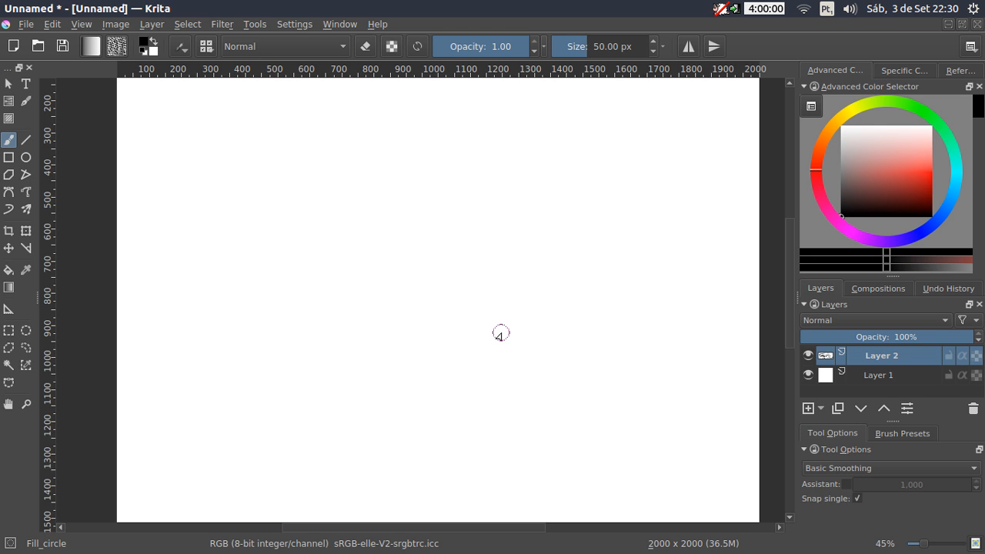
Step: Set the brush tip's automatic spacing to 4.18
click(181, 47)
click(300, 151)
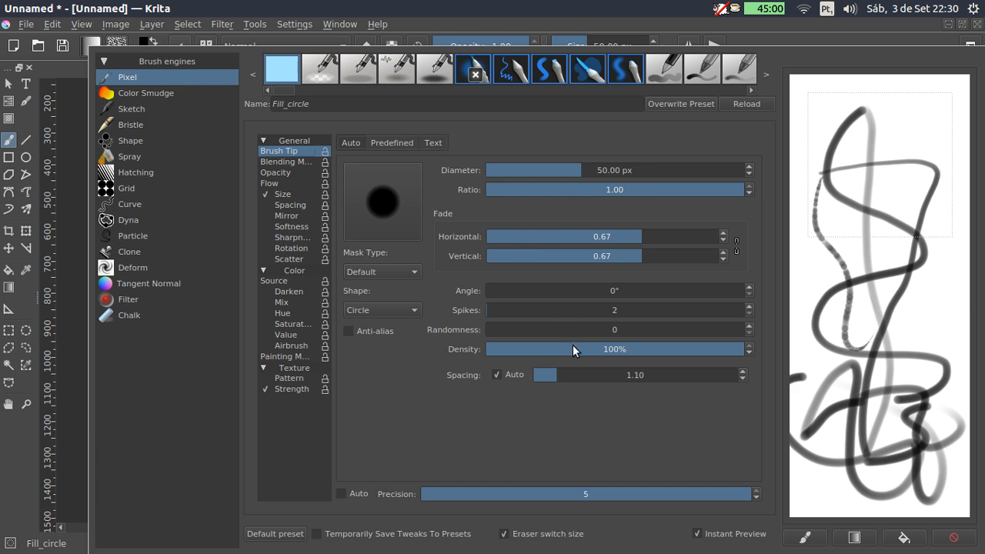
drag(576, 374, 619, 376)
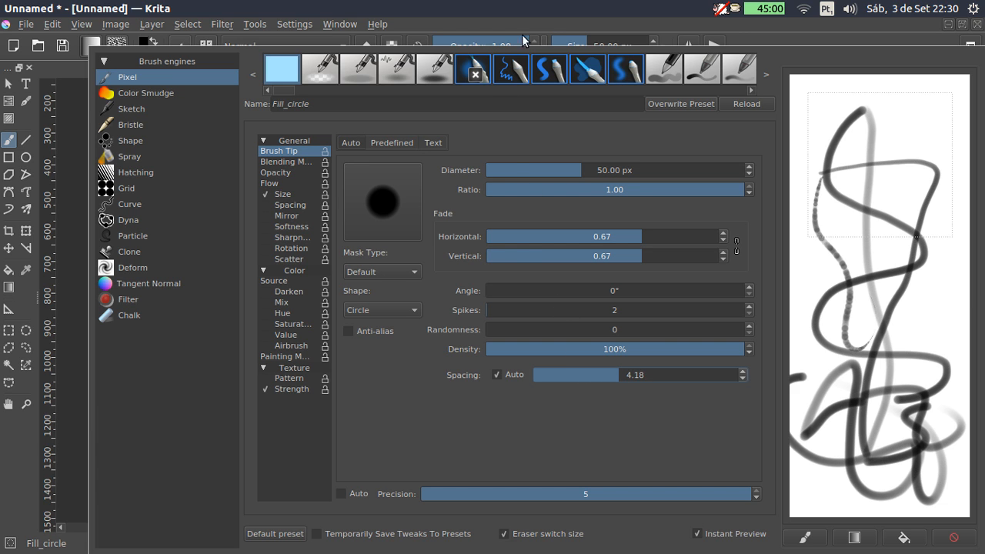
click(522, 33)
Step: Paint a curved stroke to test the wider spacing, and clear it after enlarging the brush to about 430 px
mouse_move(612, 208)
mouse_down()
mouse_move(488, 187)
mouse_move(264, 241)
mouse_move(518, 265)
mouse_move(593, 337)
mouse_move(519, 268)
mouse_move(521, 353)
mouse_move(382, 454)
mouse_move(208, 257)
mouse_move(280, 244)
mouse_move(347, 409)
mouse_move(215, 241)
mouse_move(500, 286)
mouse_up()
mouse_move(393, 312)
shift+mouse_down()
mouse_move(568, 261)
mouse_move(446, 315)
mouse_move(611, 354)
shift+mouse_up()
key(Delete)
Step: Paint a test stroke with the enlarged brush and another at a size of 47.98 px, clearing the layer after each
mouse_move(565, 284)
mouse_down()
mouse_move(505, 262)
mouse_move(390, 310)
mouse_up()
key(Delete)
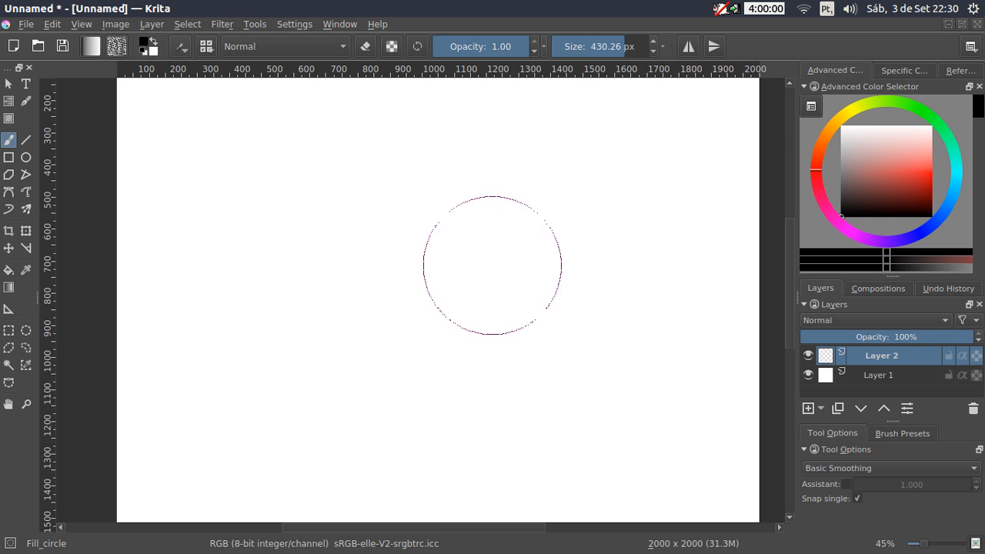
mouse_move(492, 265)
shift+mouse_down()
mouse_move(244, 259)
mouse_move(402, 227)
mouse_move(391, 347)
mouse_move(494, 289)
mouse_move(508, 245)
shift+mouse_up()
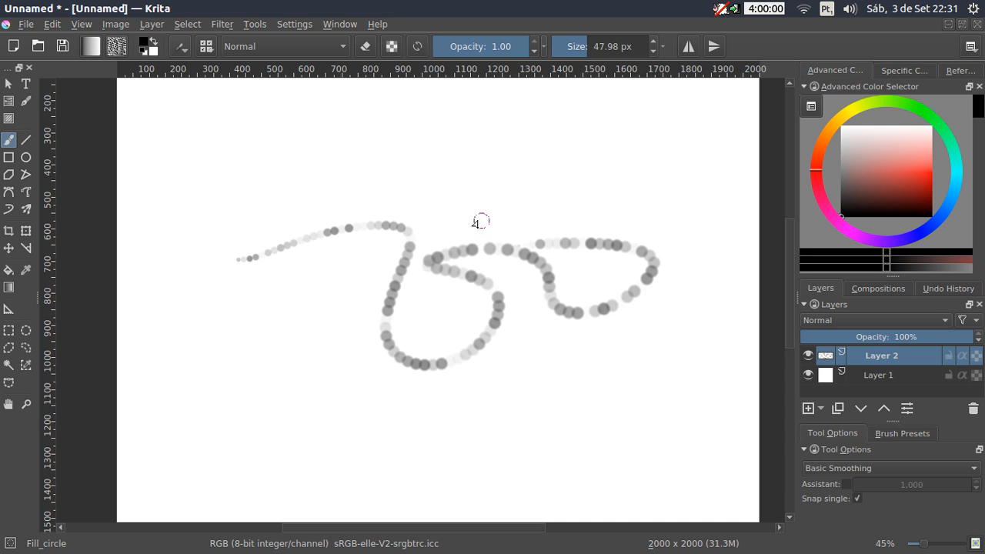
key(Delete)
Step: Set the brush tip's automatic spacing to 1.10
click(186, 47)
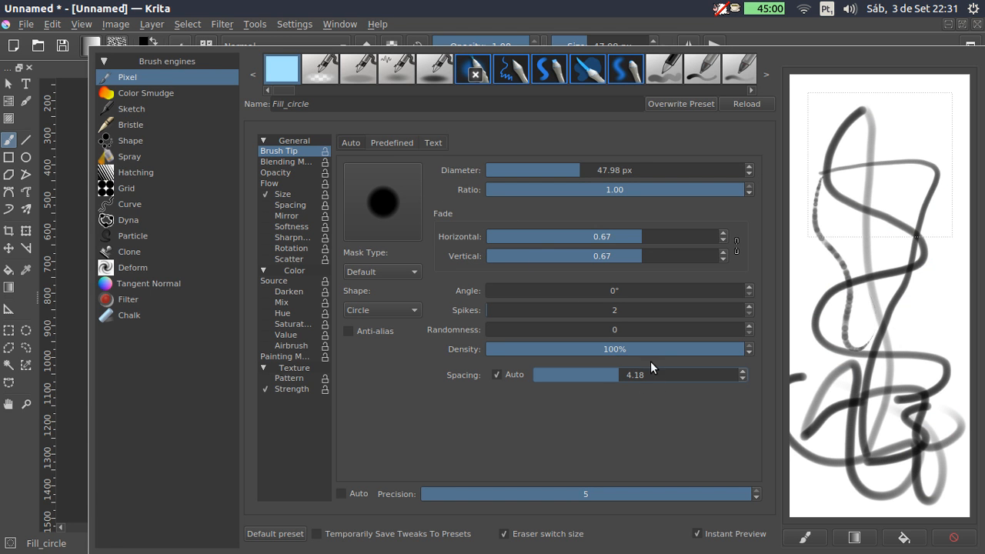
double_click(634, 375)
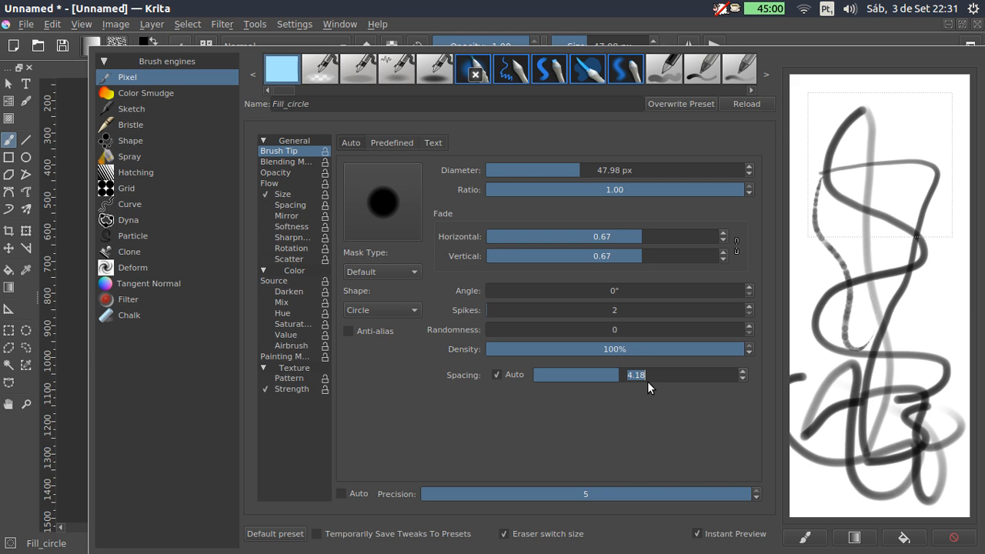
text(1.1)
key(Return)
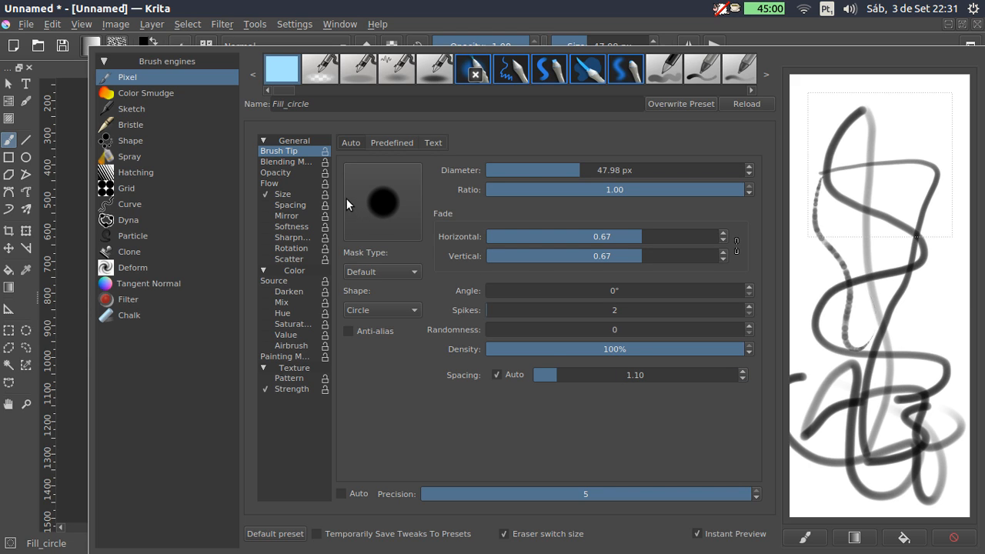
Step: Switch the Flow sensor from Fuzzy to Fade and paint one long S-shaped stroke across the canvas to test it
click(288, 195)
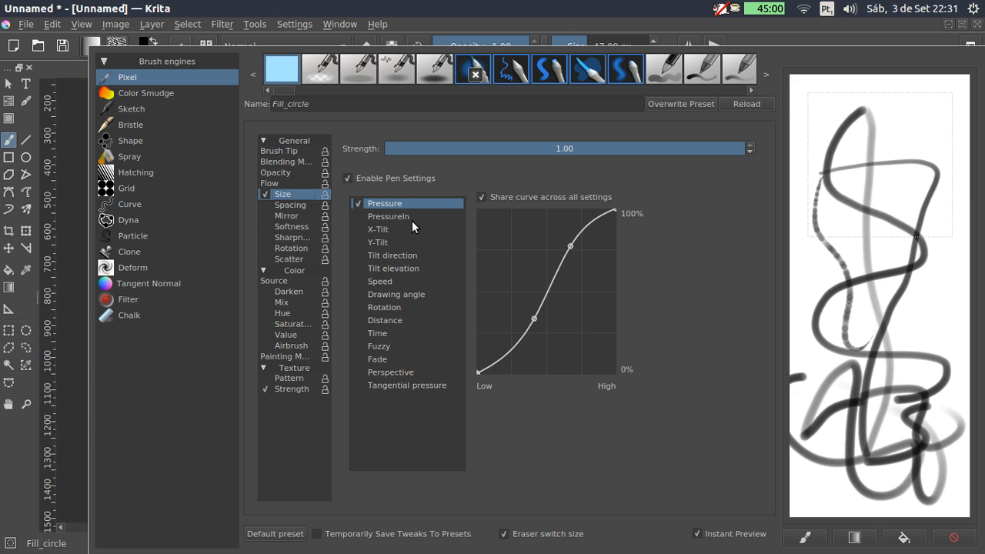
click(301, 183)
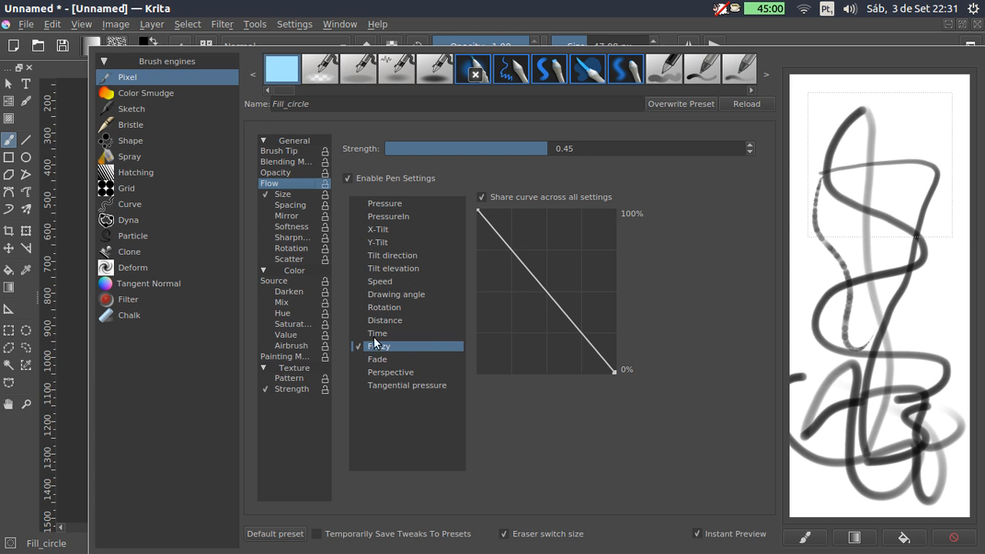
click(359, 360)
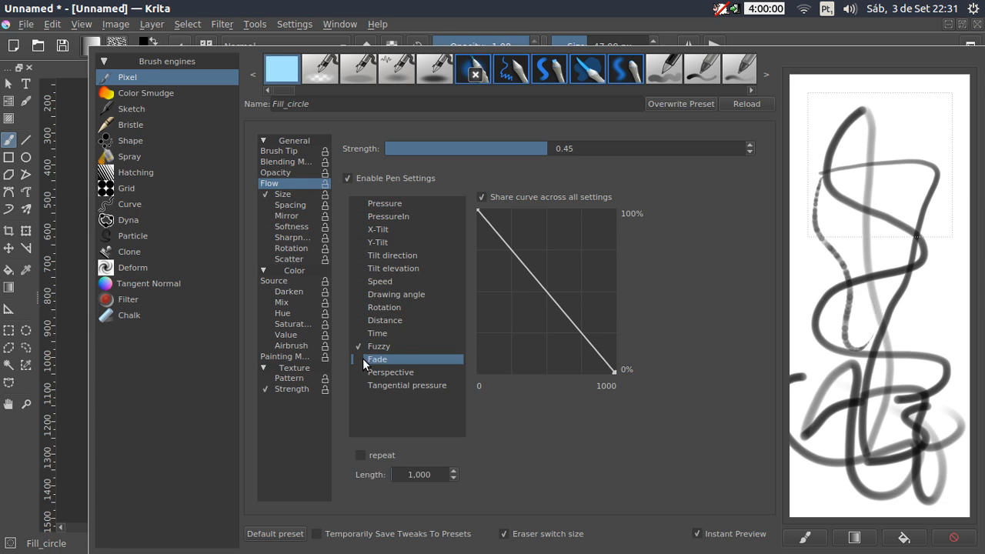
click(359, 347)
click(361, 358)
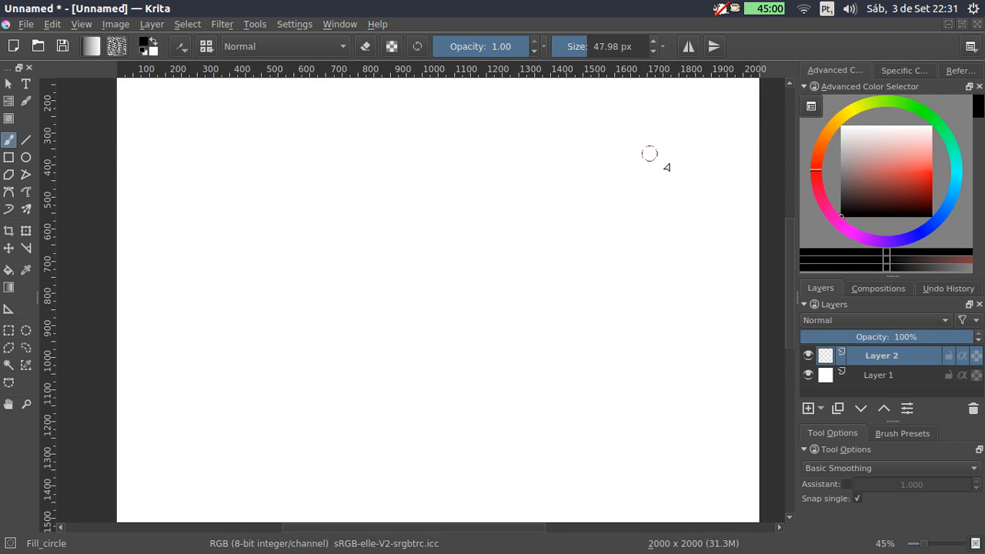
mouse_move(668, 157)
mouse_down()
mouse_move(579, 147)
mouse_move(220, 281)
mouse_move(539, 266)
mouse_move(688, 391)
mouse_move(171, 417)
mouse_up()
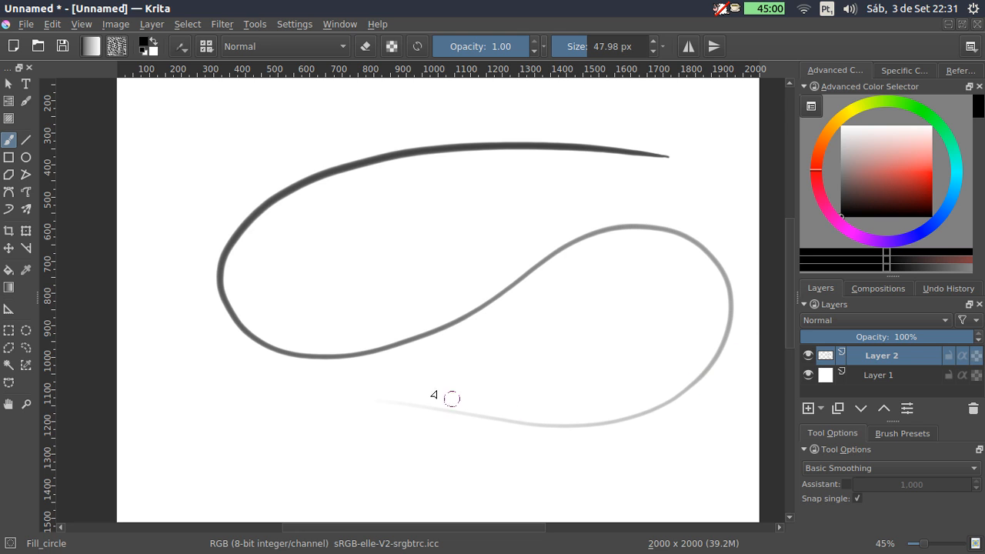
Step: Switch the Flow sensor from Fade to Perspective and close the brush settings
click(185, 43)
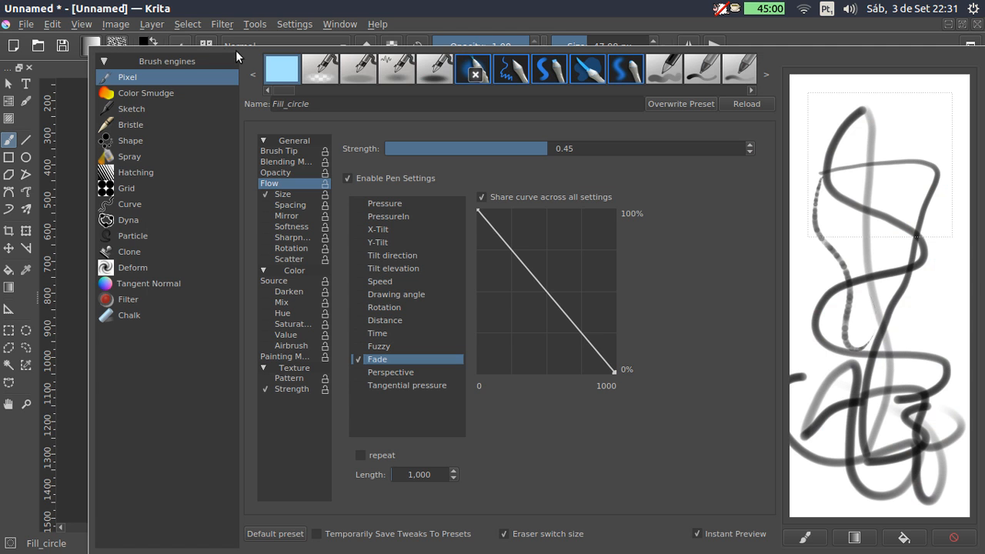
click(359, 373)
click(356, 360)
click(375, 376)
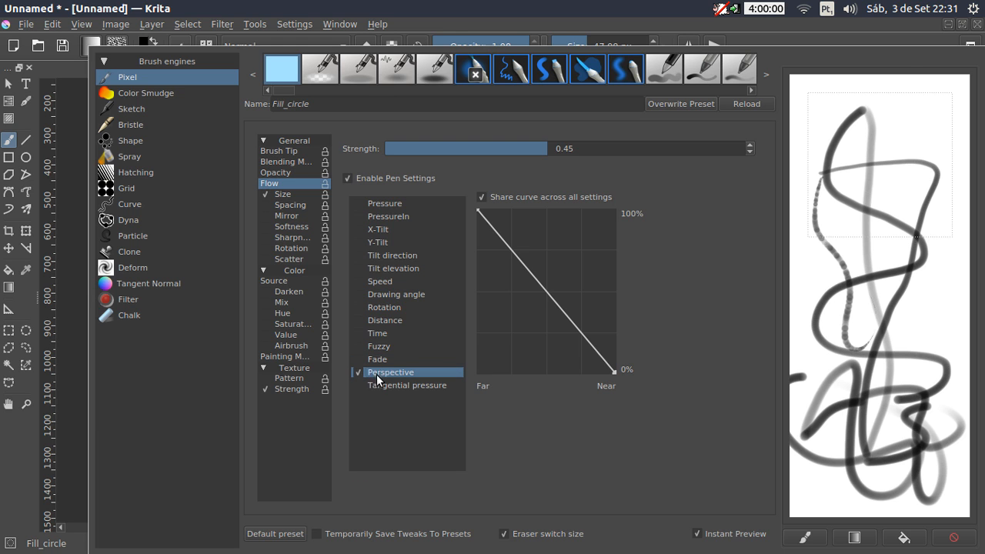
click(412, 35)
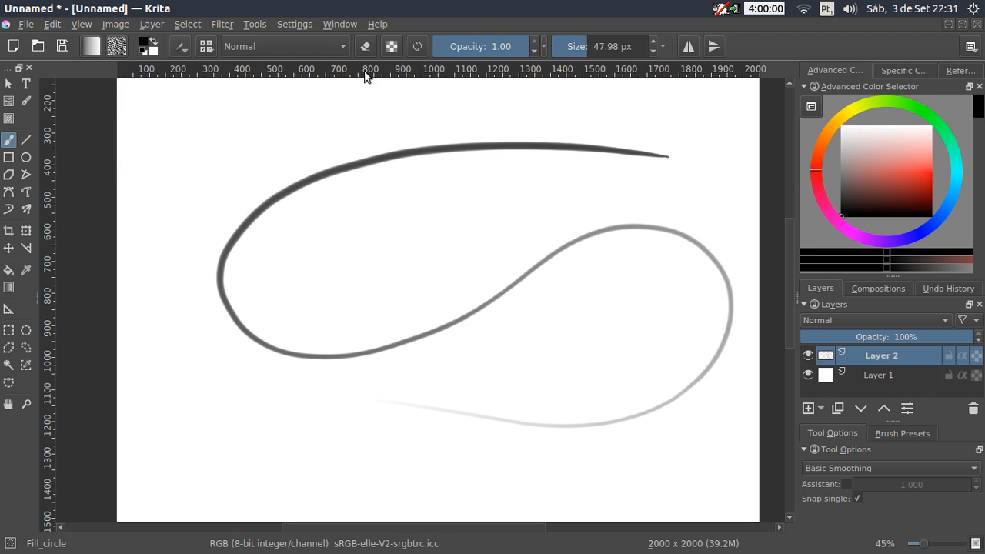
Step: Place a four-cornered Perspective assistant on the canvas and reshape it so its grid widens toward the lower right
click(8, 309)
drag(238, 374, 477, 220)
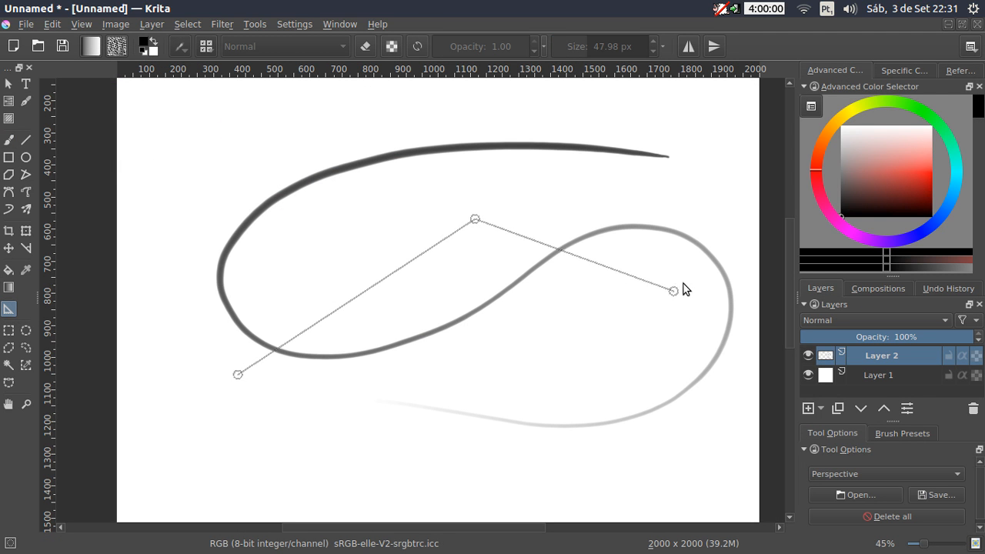
click(726, 178)
click(475, 432)
drag(476, 432, 210, 482)
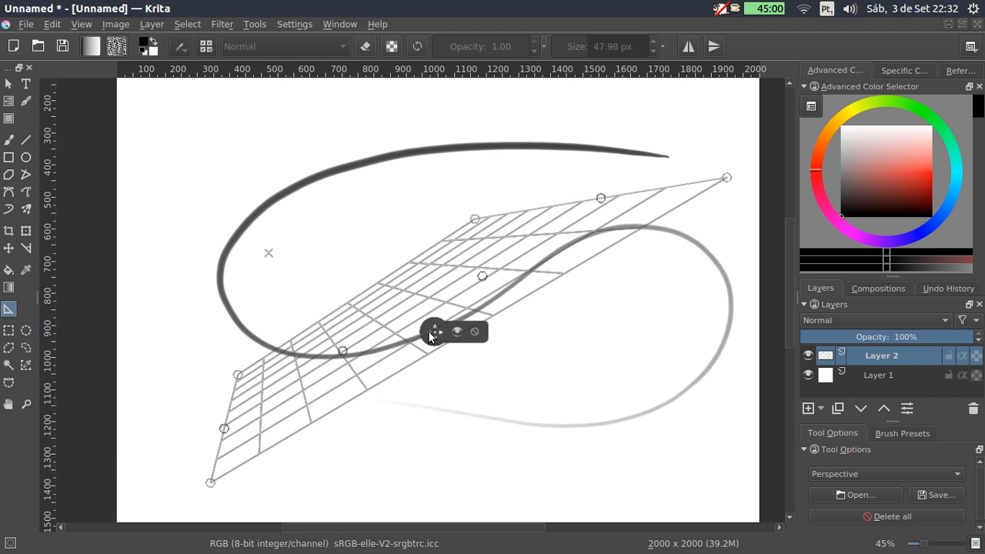
drag(431, 335, 390, 251)
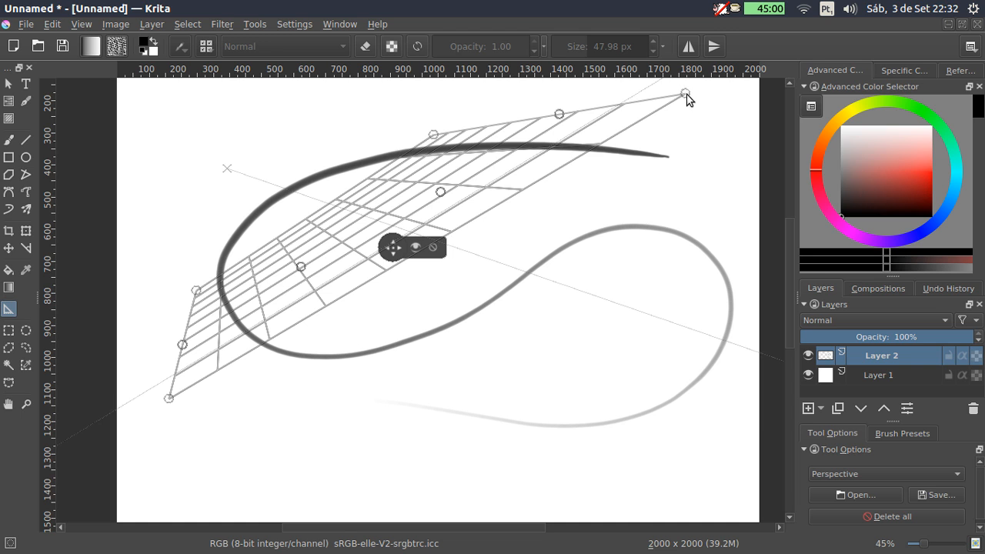
drag(686, 94, 751, 337)
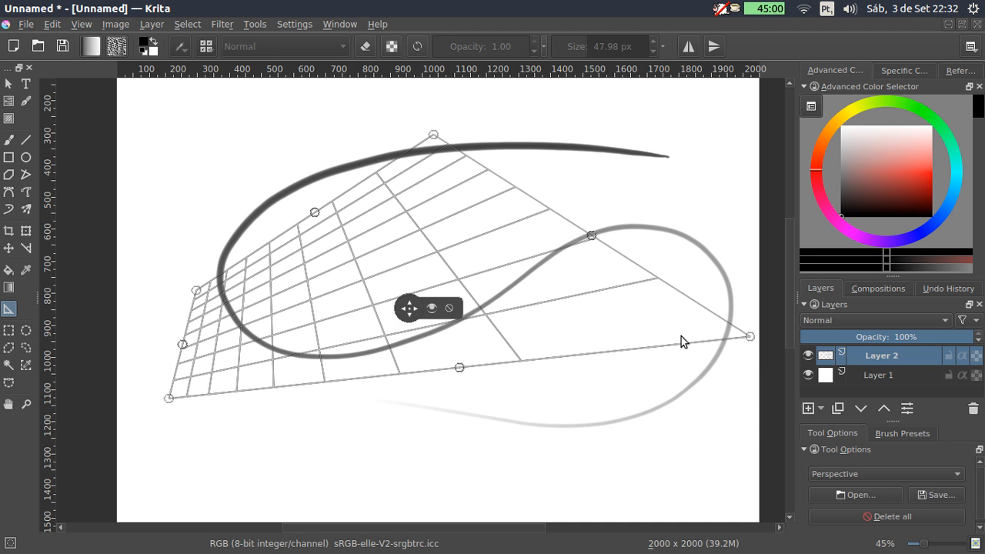
Step: Turn on assistant snapping for the Freehand Brush and paint one long diagonal stroke down across the perspective grid
click(9, 140)
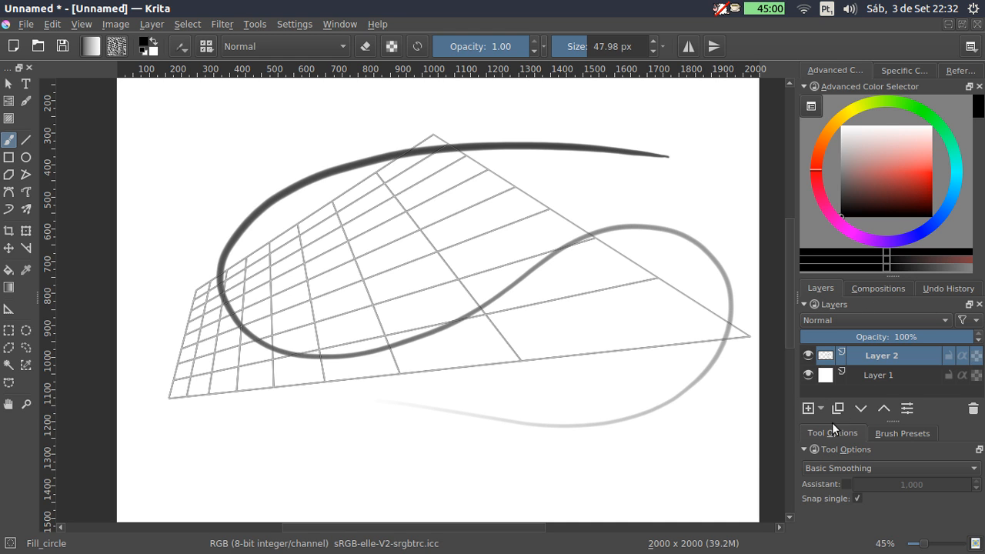
click(847, 484)
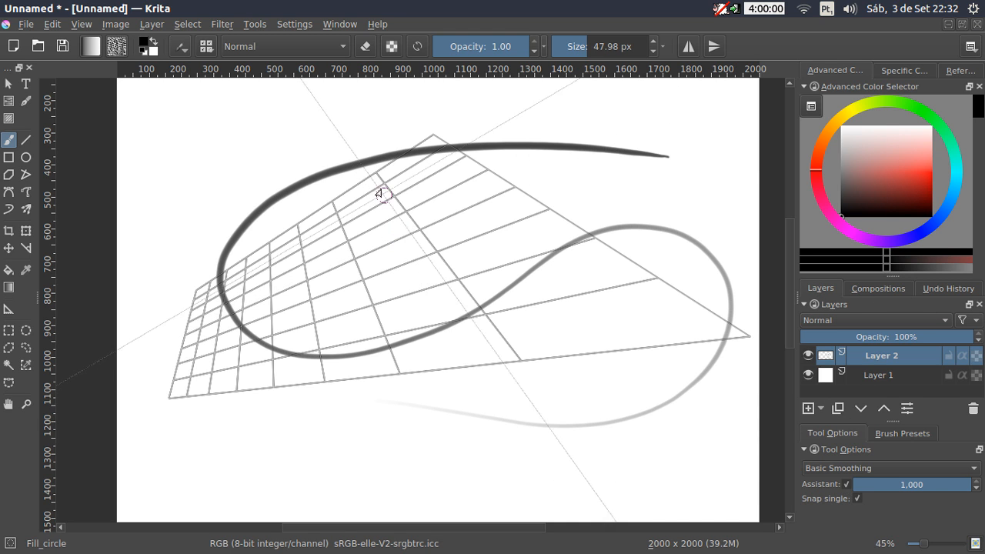
drag(375, 175, 572, 336)
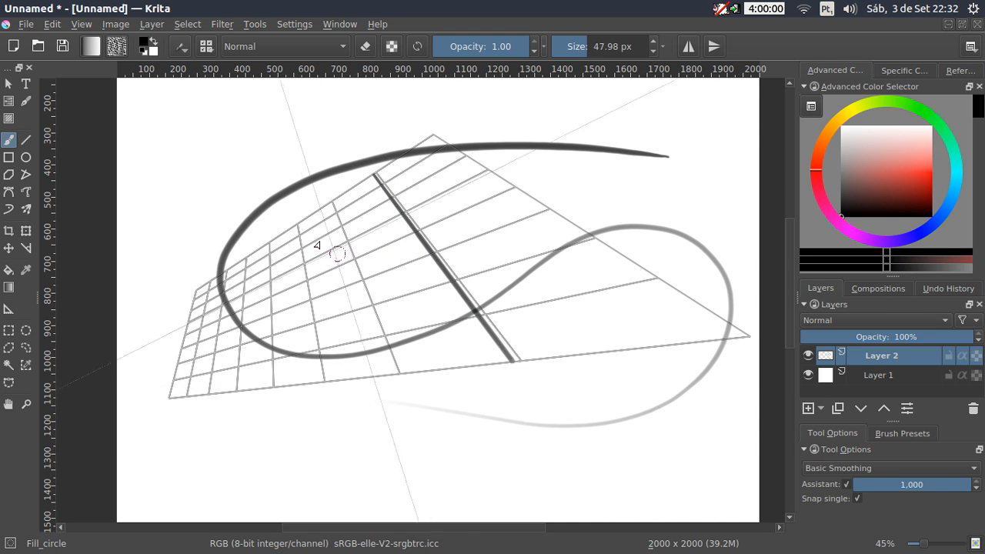
Step: Paint five short strokes along the perspective grid's lengthwise lines and one along its narrow far edge
drag(314, 230, 400, 199)
drag(333, 243, 439, 187)
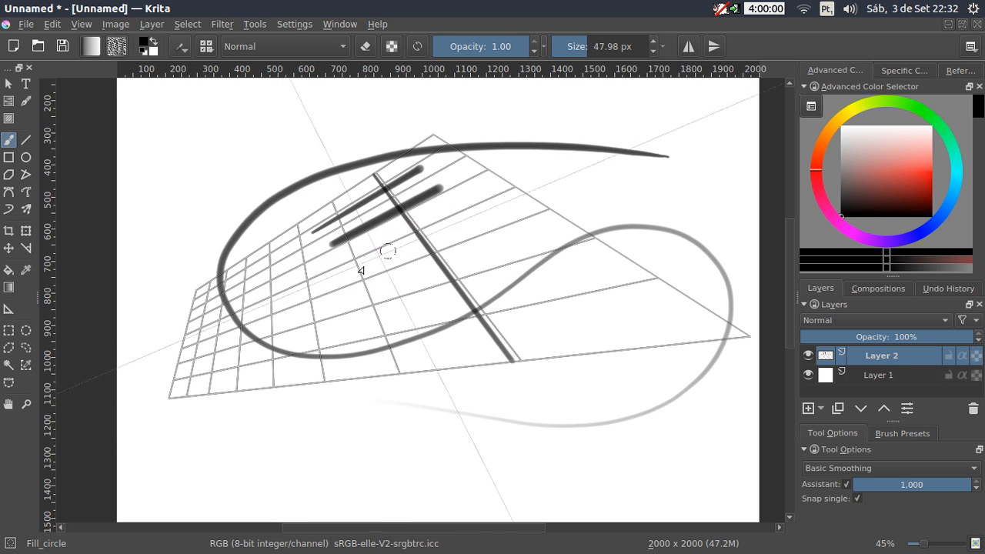
drag(327, 291, 474, 236)
drag(335, 339, 543, 287)
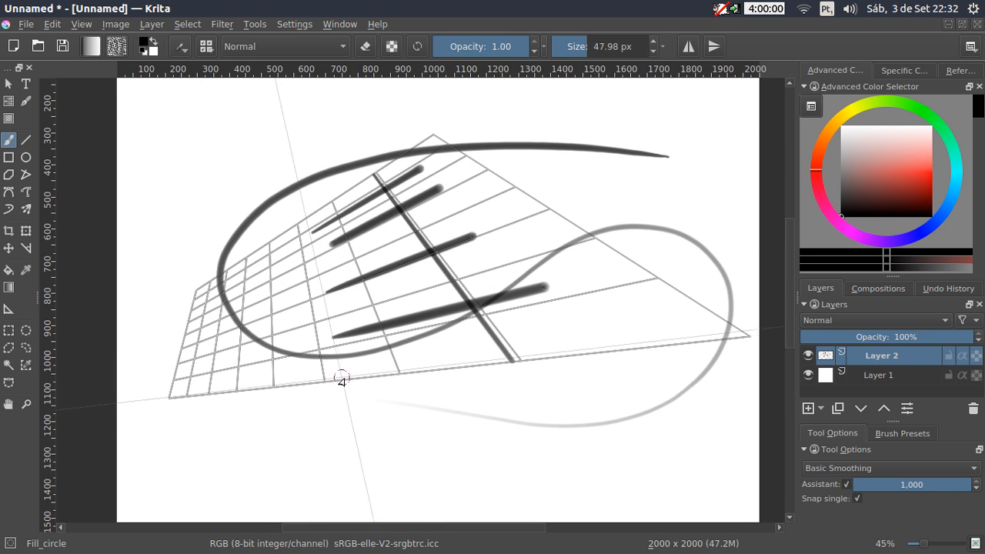
drag(403, 371, 589, 348)
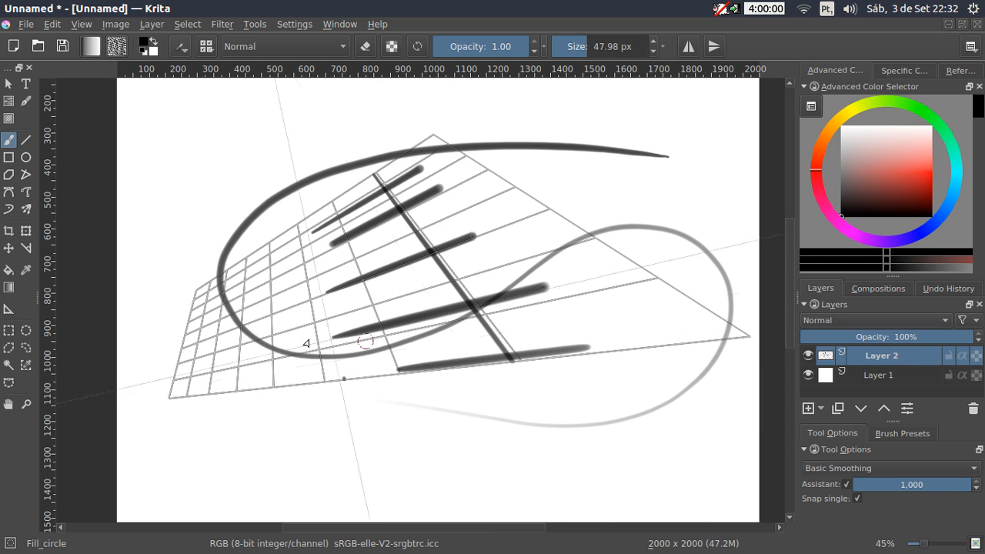
drag(199, 289, 182, 383)
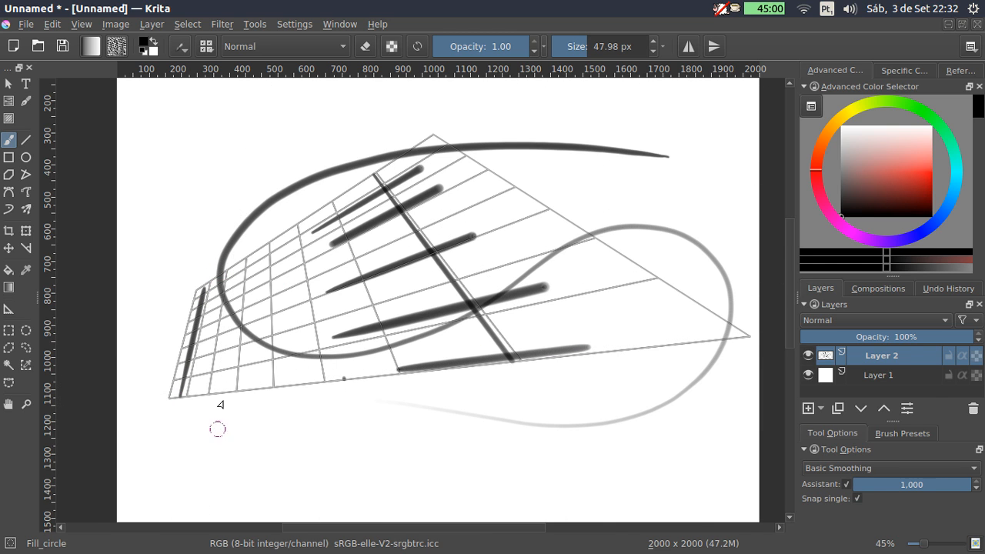
Step: Reshape the Flow Perspective curve to rise from 0% at Far to just under 75% at Near, bowed upward, and close the brush settings
click(181, 48)
drag(477, 210, 475, 397)
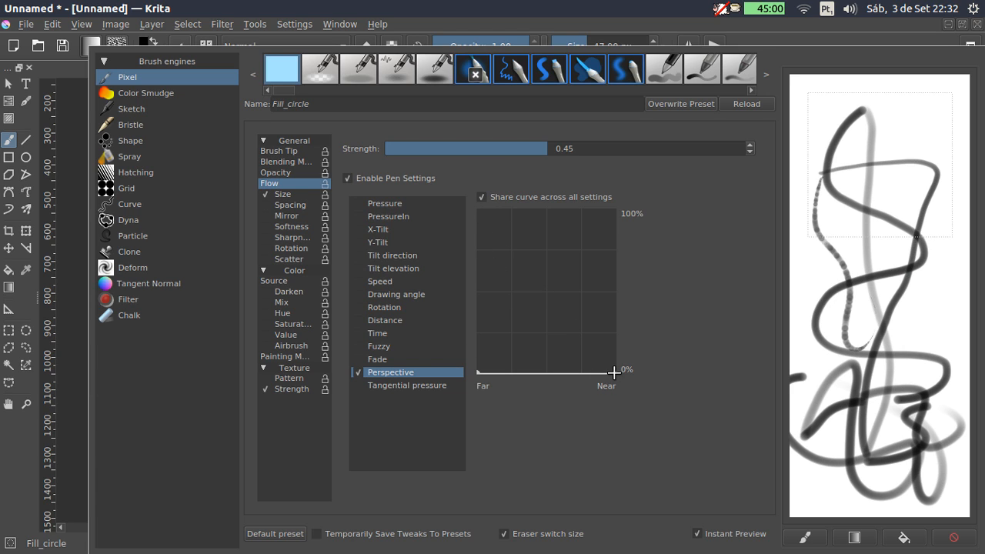
drag(613, 373, 614, 253)
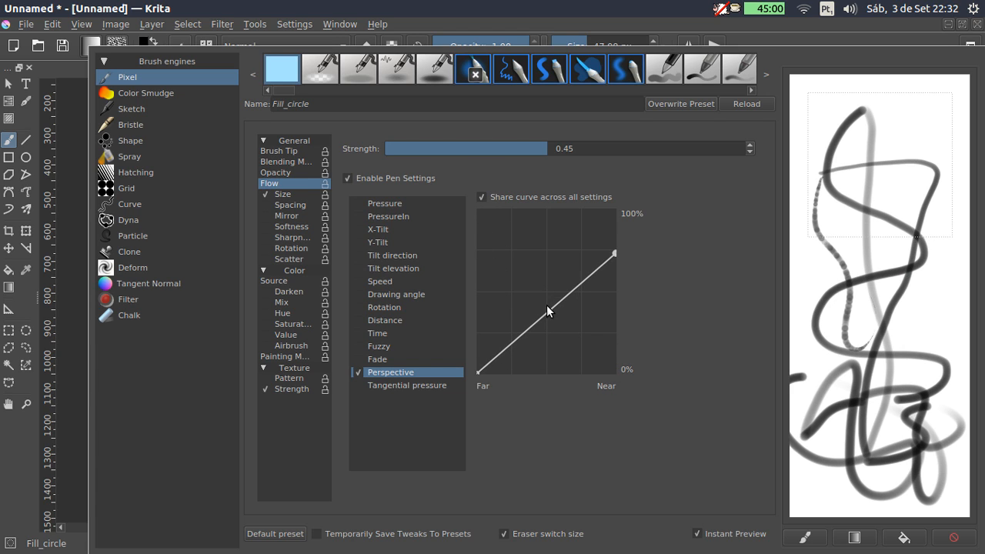
drag(547, 305, 525, 298)
click(603, 25)
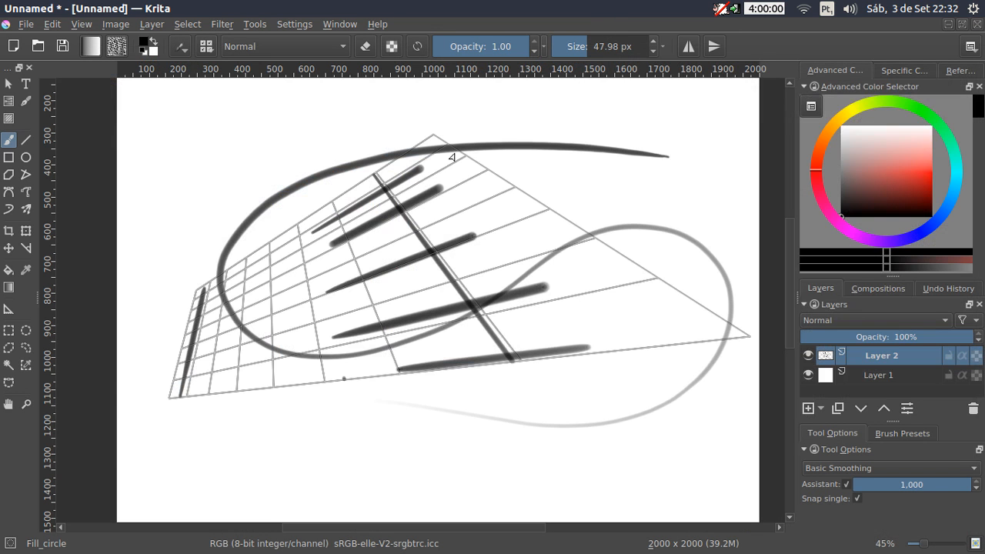
Step: Clear the old strokes, then paint one long diagonal stroke and seven shorter strokes along the perspective grid's lengthwise lines
key(Delete)
mouse_move(389, 178)
mouse_down()
mouse_move(469, 293)
mouse_move(555, 352)
mouse_up()
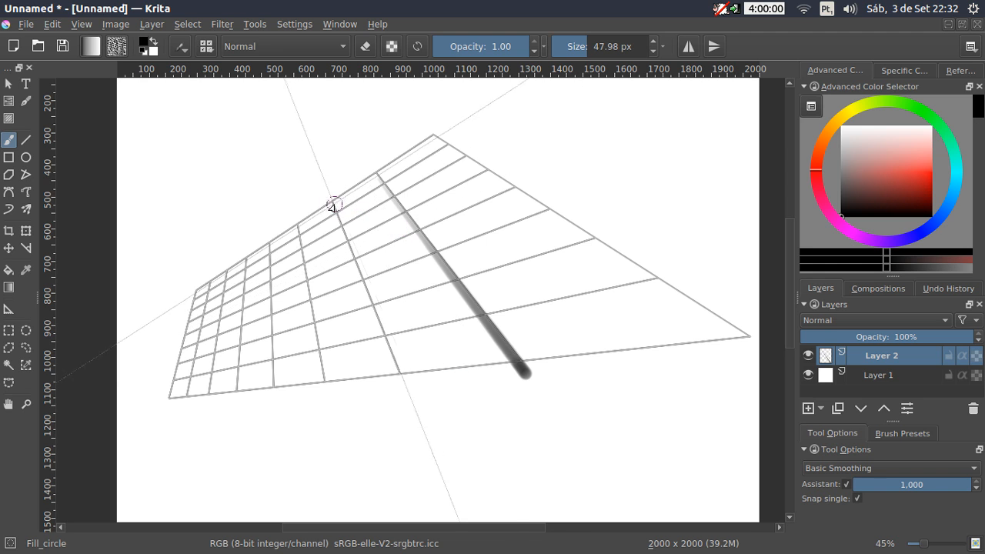
drag(416, 169, 306, 243)
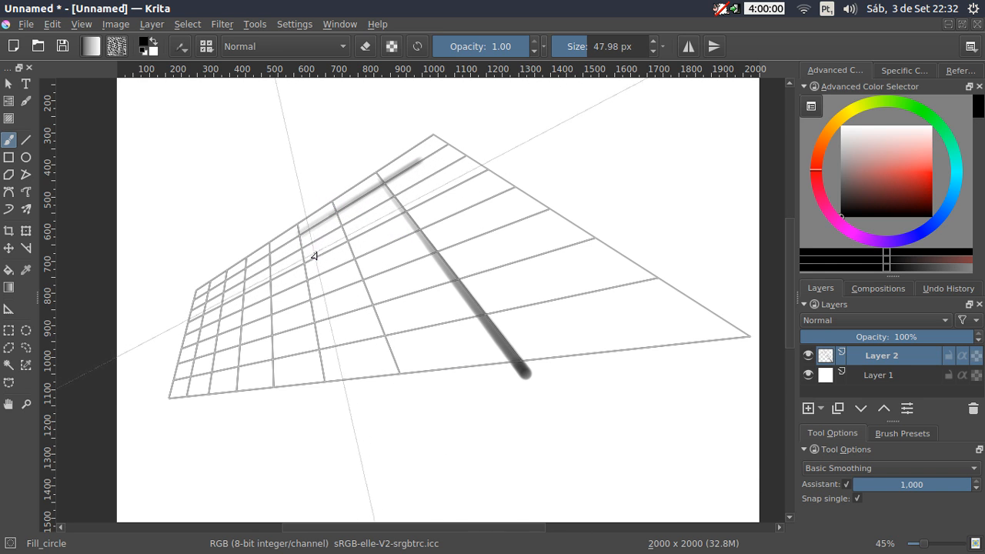
mouse_move(451, 209)
mouse_down()
mouse_move(334, 257)
mouse_move(498, 196)
mouse_up()
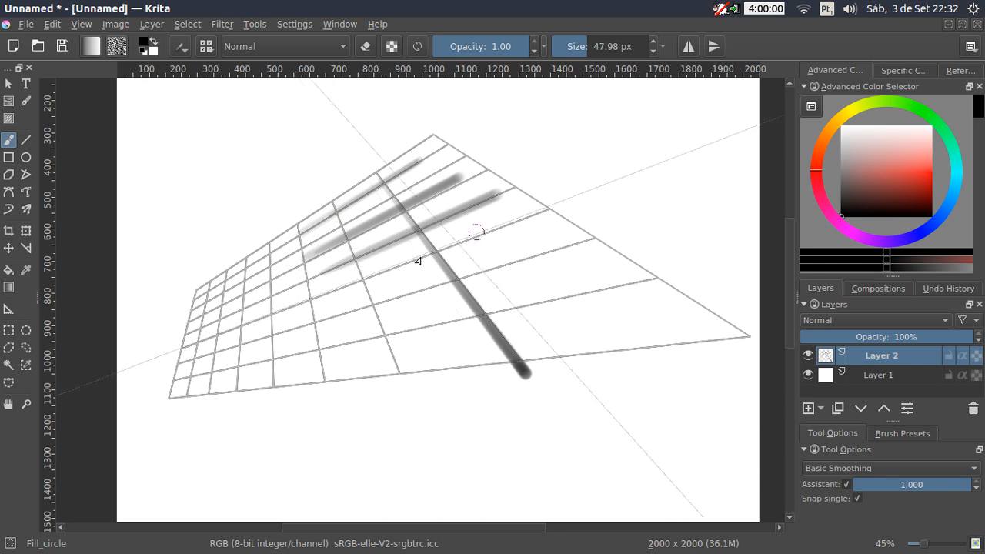
drag(338, 293, 543, 218)
drag(345, 311, 551, 248)
drag(370, 336, 609, 284)
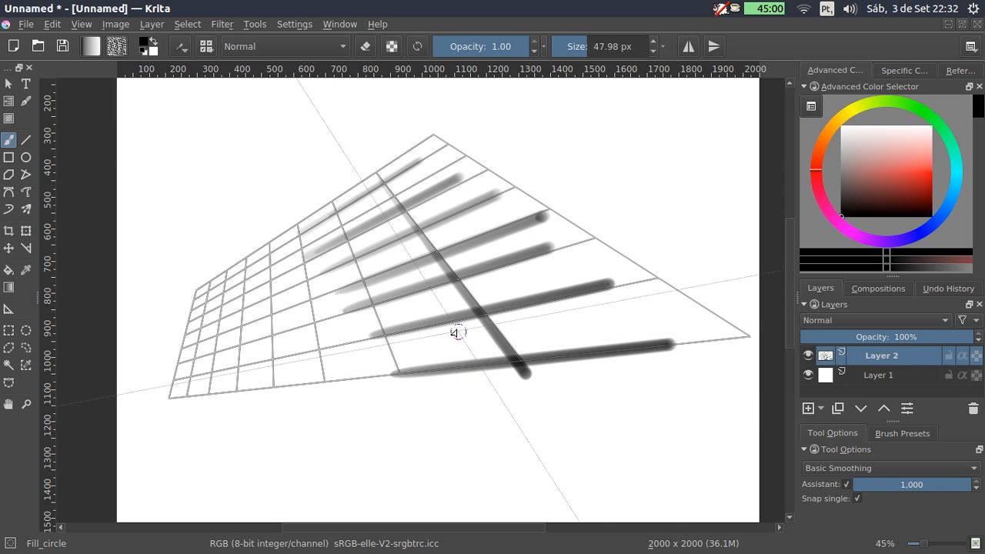
Step: Clear all test strokes from Layer 2, leaving only the perspective assistant grid
key(Delete)
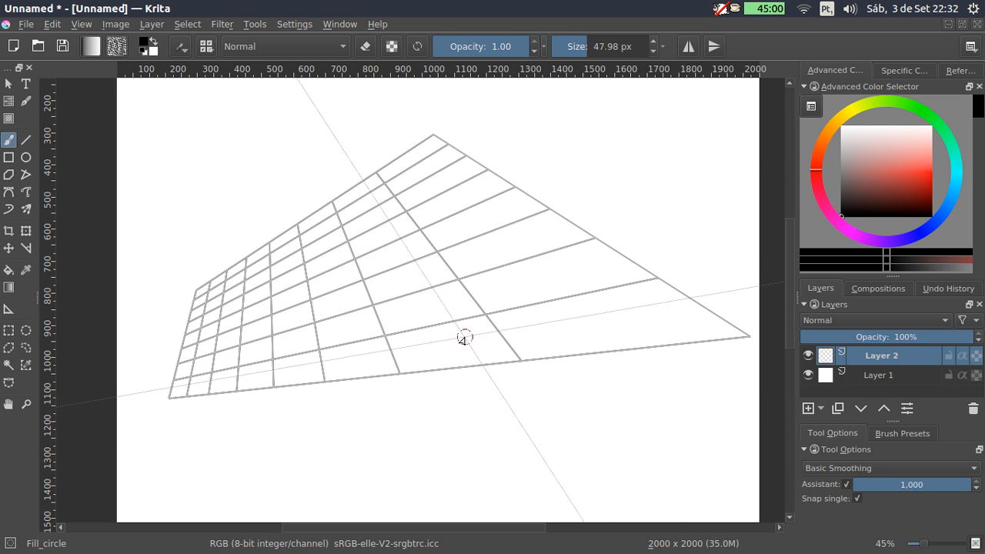
click(182, 47)
click(182, 46)
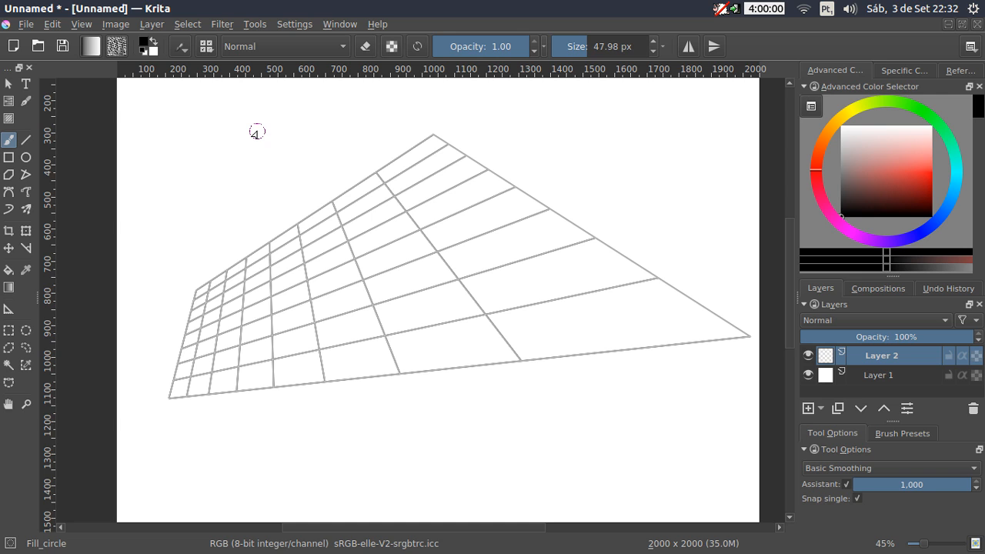
Step: Enable pen settings for the brush's Opacity and add the Distance sensor alongside Pressure
click(182, 49)
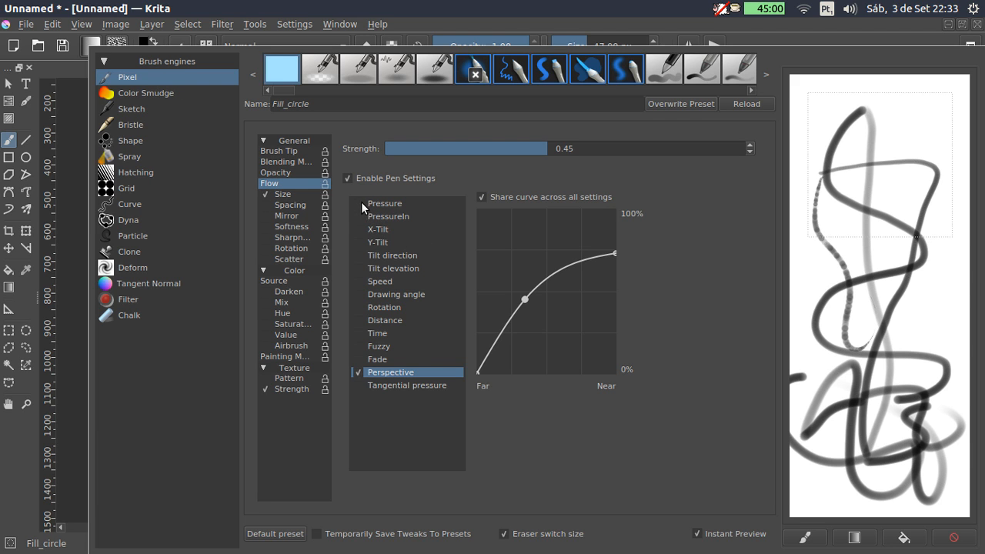
click(294, 173)
click(297, 162)
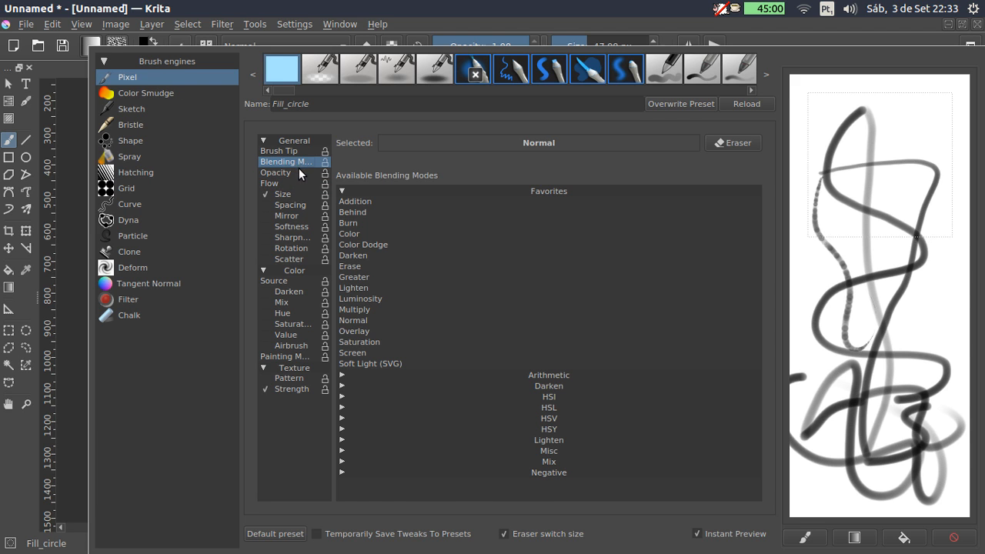
click(296, 152)
click(291, 171)
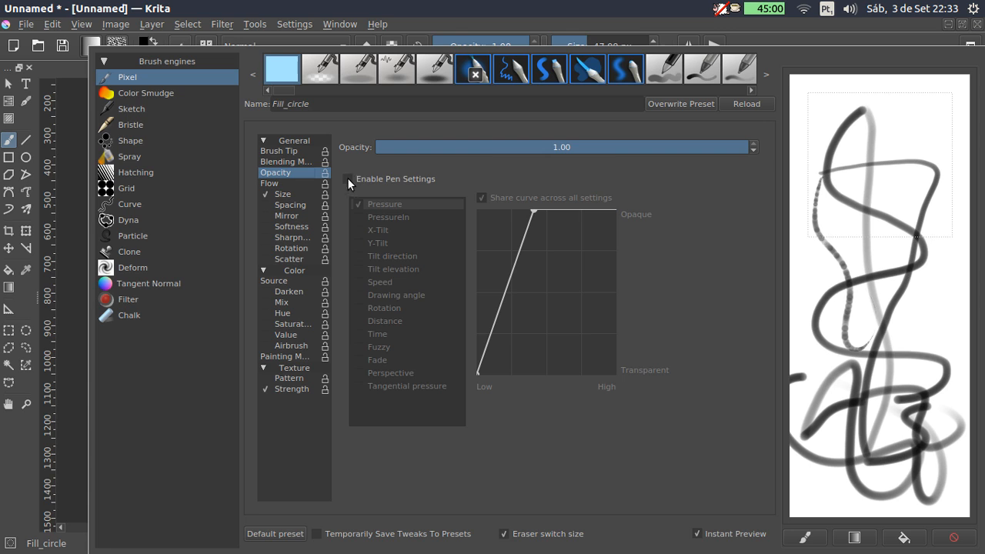
click(347, 179)
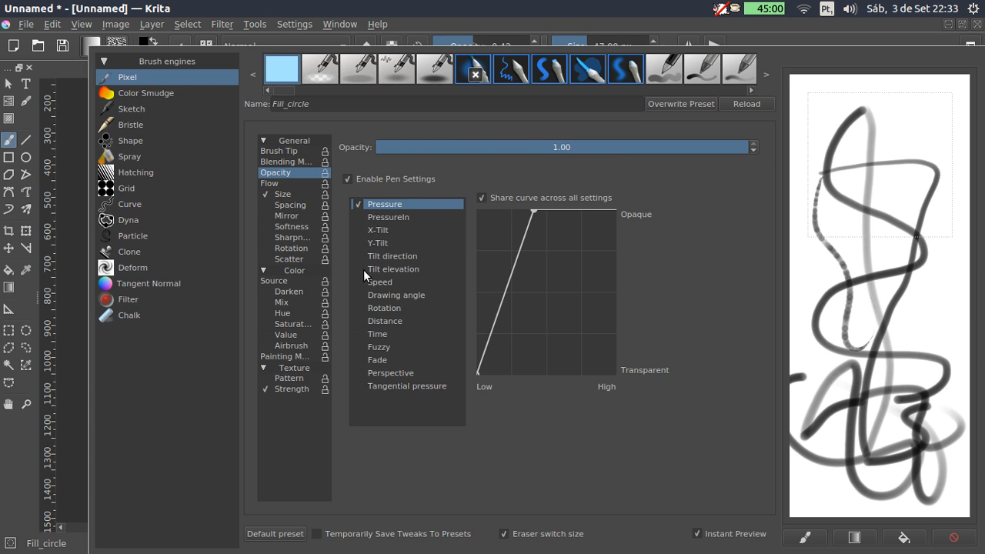
click(361, 309)
click(360, 321)
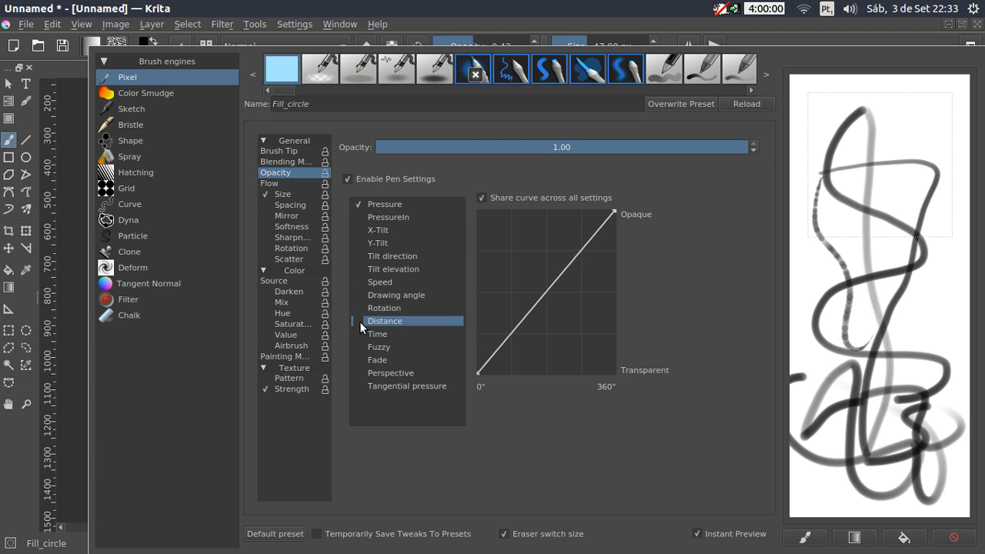
click(360, 321)
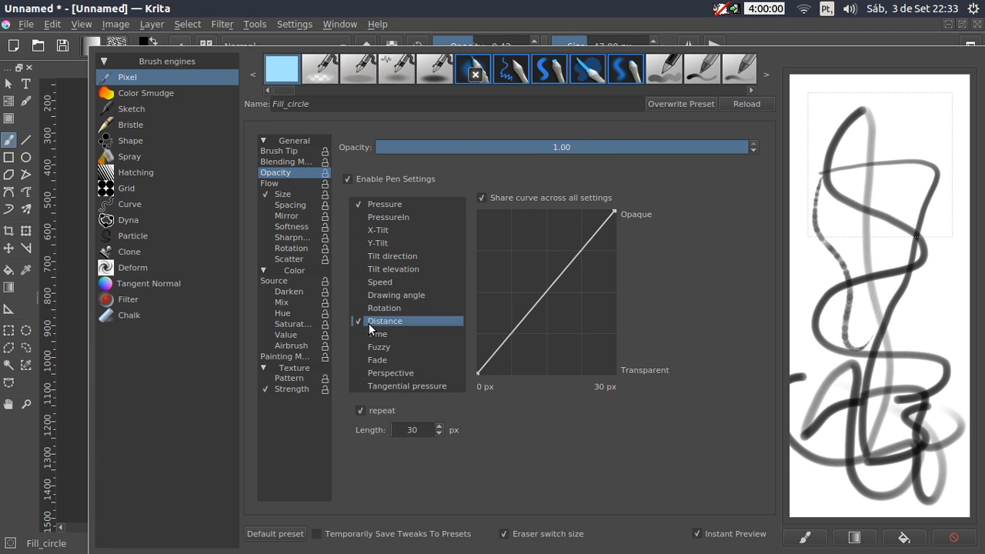
Step: Replace the Flow option's Perspective sensor with Fade and PressureIn, and close the brush settings
click(296, 182)
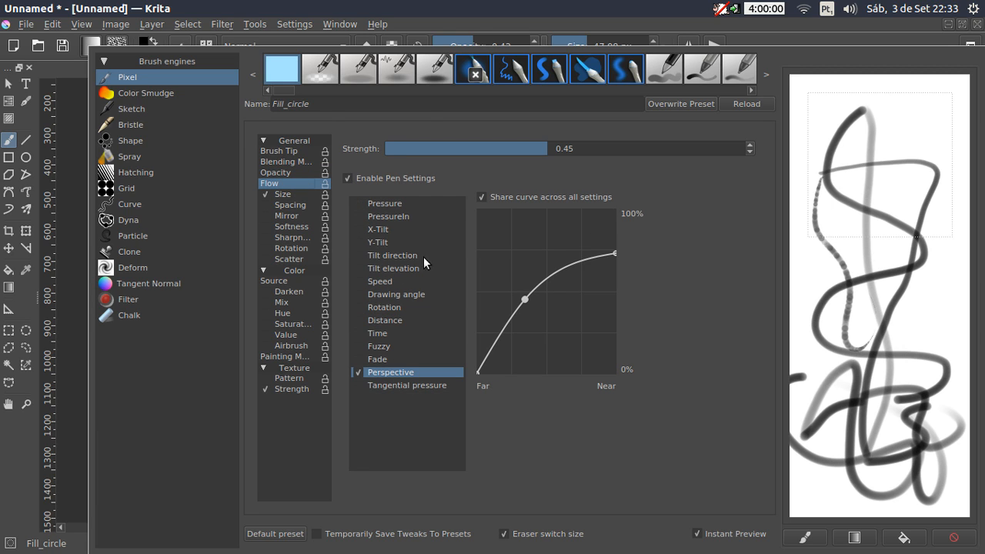
click(358, 360)
click(356, 216)
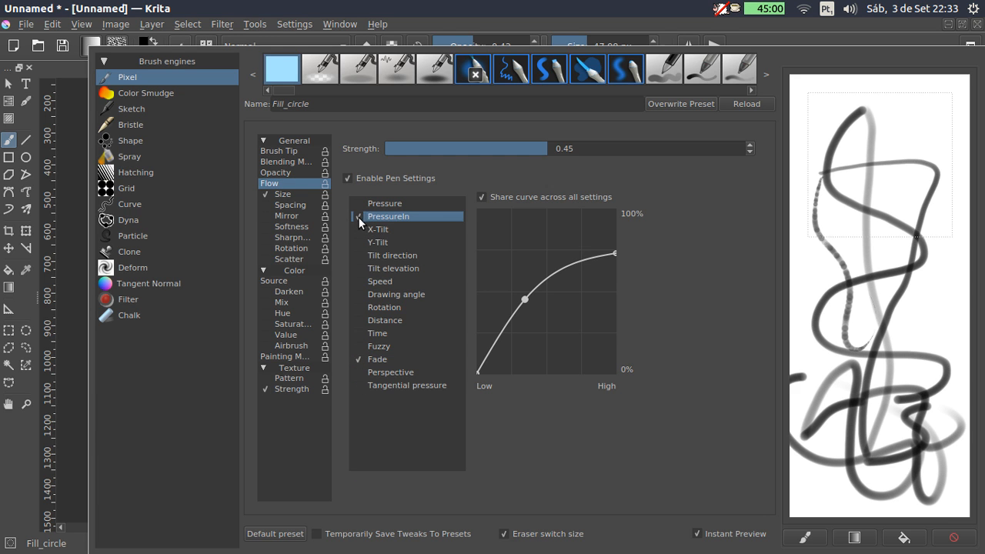
click(484, 17)
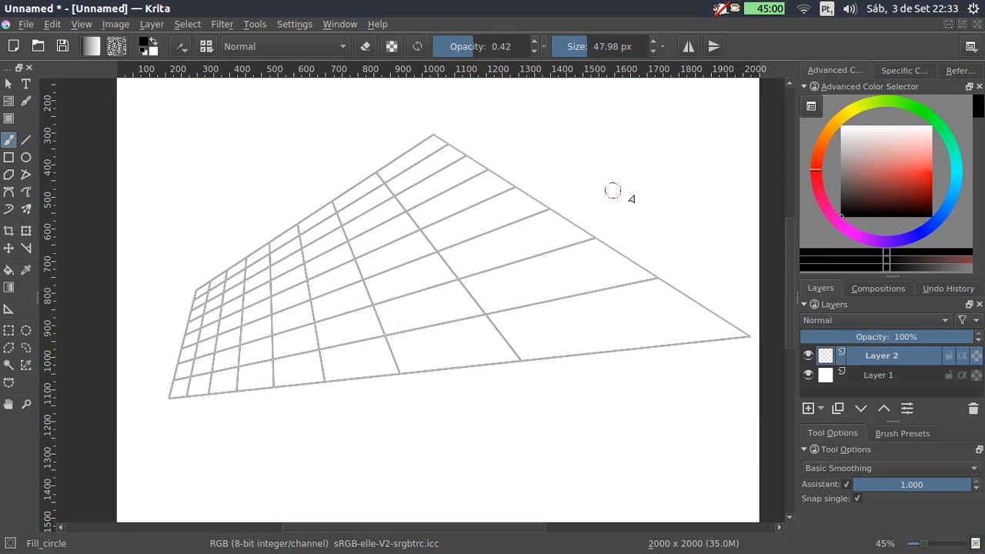
Step: Turn off assistant snapping and scribble looping test strokes across the grid, raising the brush opacity to 0.96 for the second batch
click(848, 485)
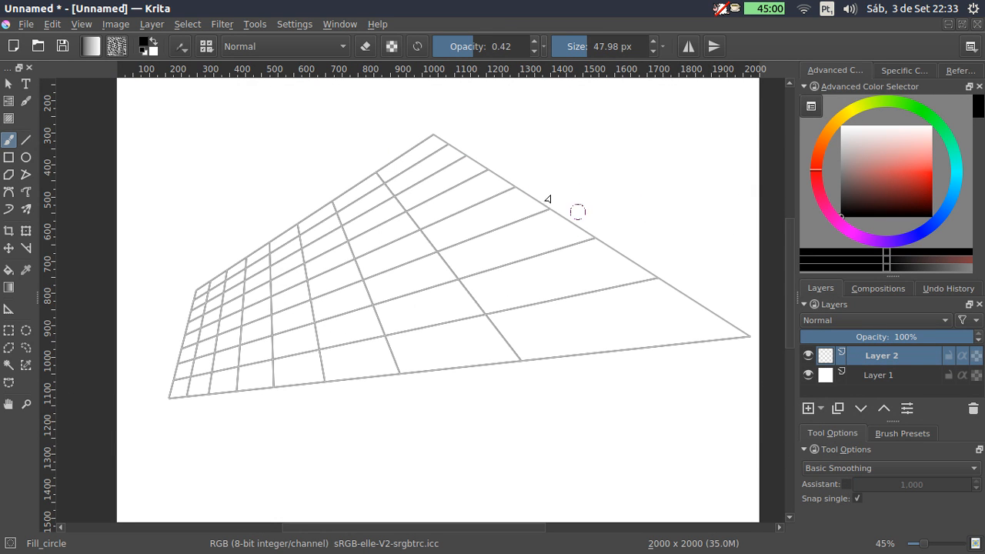
mouse_move(425, 265)
mouse_down()
mouse_move(254, 319)
mouse_move(392, 374)
mouse_move(443, 275)
mouse_move(298, 237)
mouse_move(549, 229)
mouse_move(241, 204)
mouse_move(416, 158)
mouse_up()
drag(488, 44, 537, 44)
mouse_move(385, 158)
mouse_down()
mouse_move(393, 250)
mouse_move(565, 249)
mouse_move(587, 323)
mouse_move(358, 248)
mouse_move(350, 173)
mouse_move(331, 312)
mouse_move(211, 274)
mouse_move(310, 401)
mouse_move(212, 254)
mouse_move(473, 263)
mouse_move(541, 225)
mouse_move(492, 213)
mouse_move(569, 250)
mouse_up()
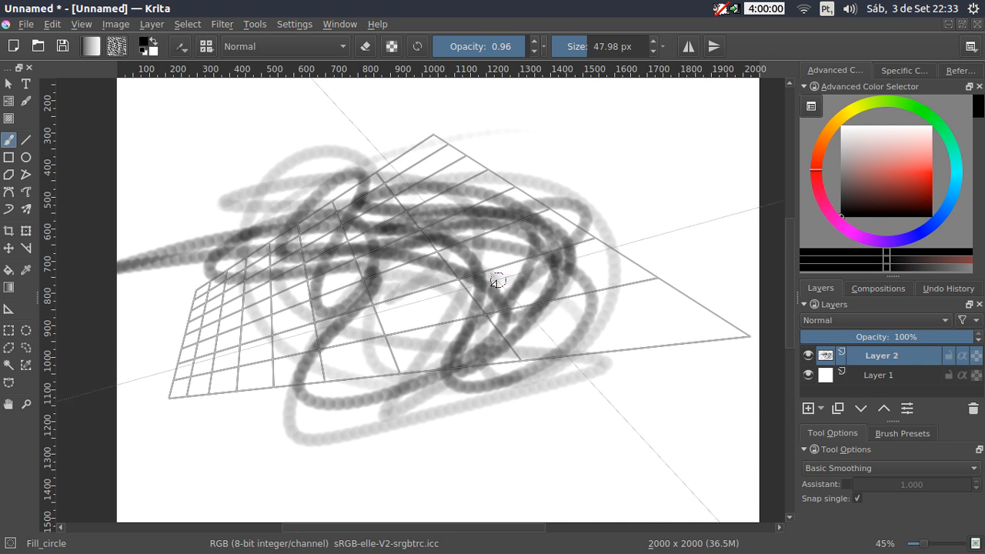
Step: Clear the looping test strokes from Layer 2 and reopen the brush settings
key(Delete)
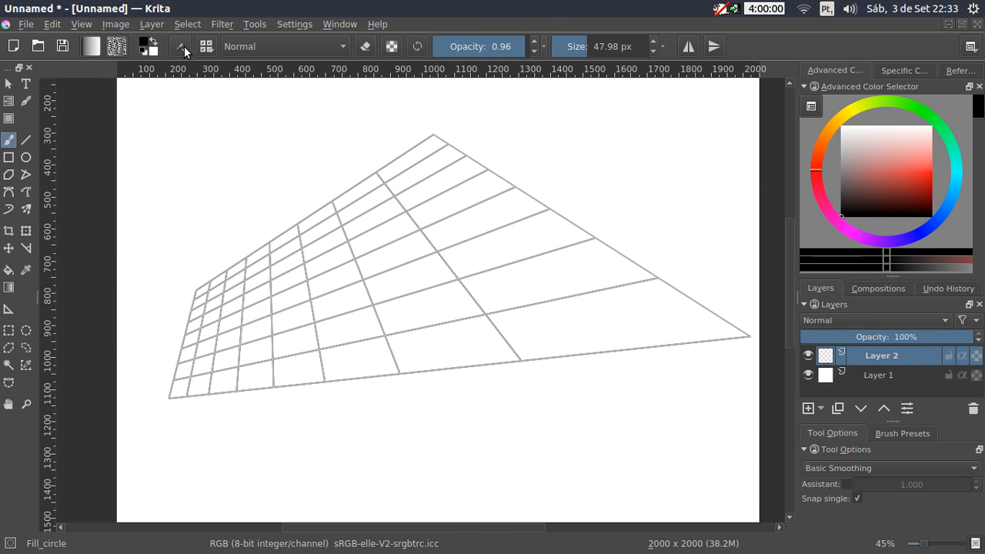
click(182, 46)
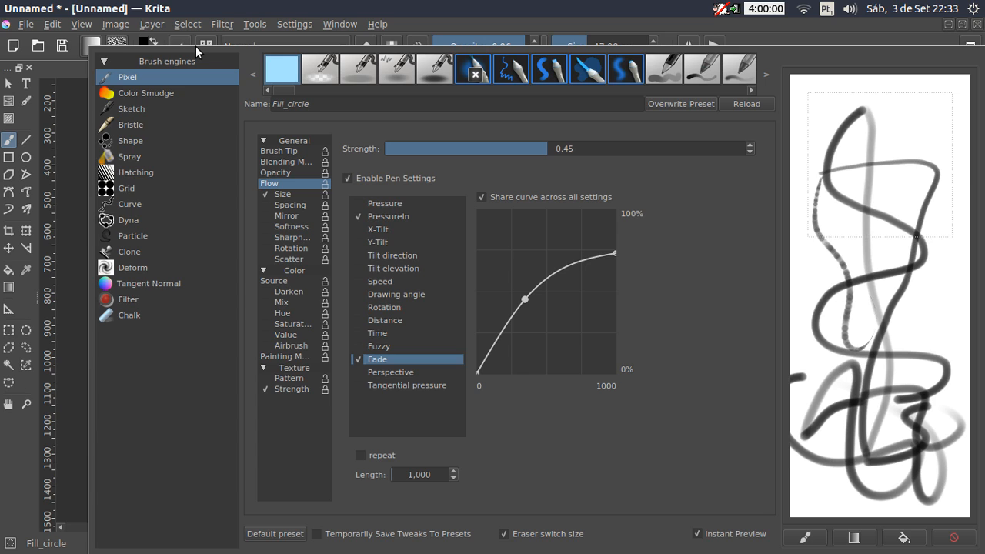